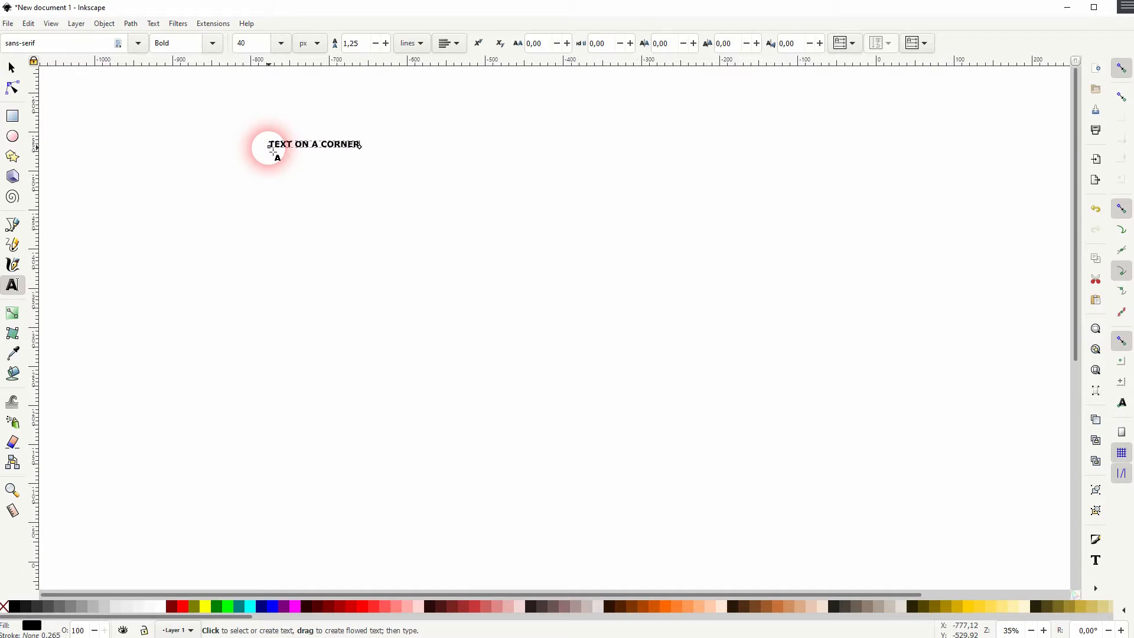
Scale the TEXT ON A CORNER text proportionally to about 892 mm wide and move it to about X -1024, Y -585 mm.
left_click(13, 69)
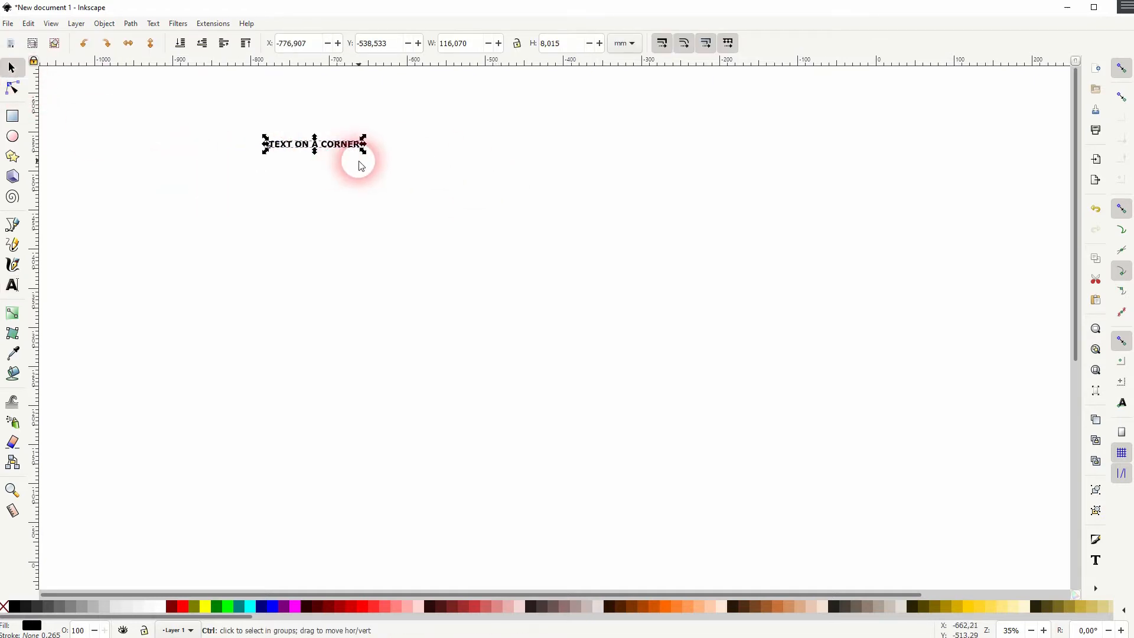
left_click_drag(365, 147, 969, 324)
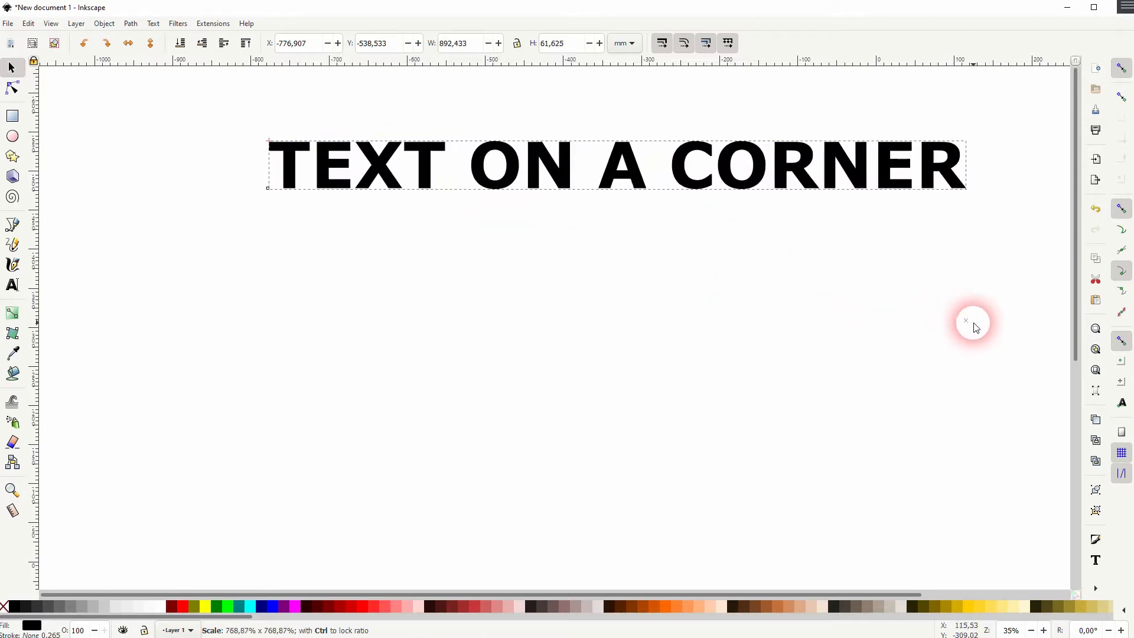
left_click_drag(768, 188, 601, 144)
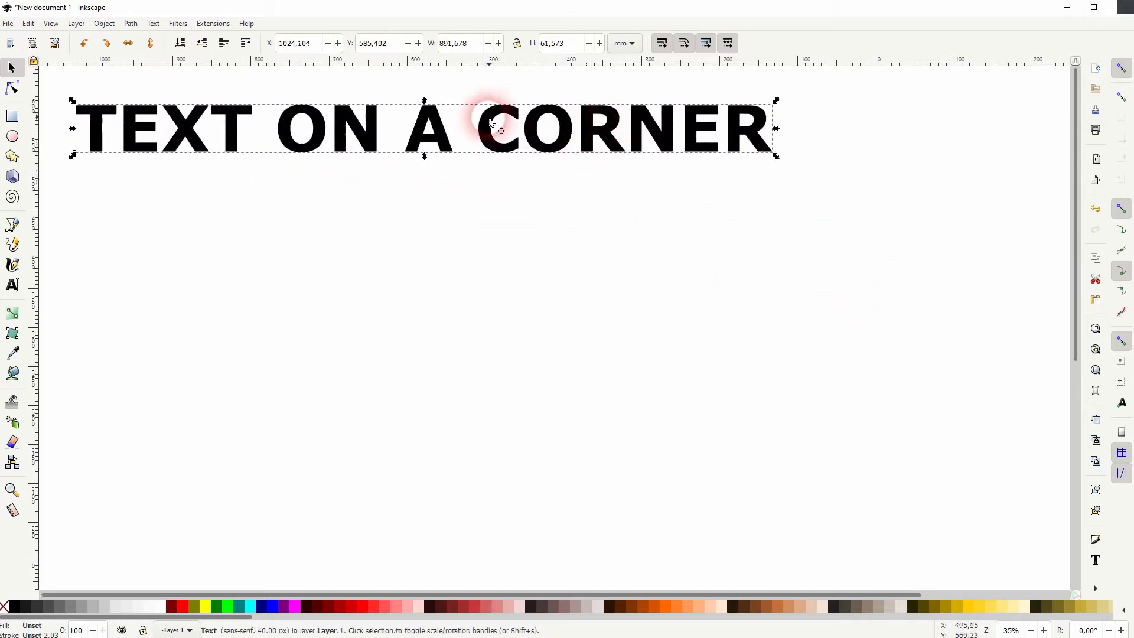
Duplicate the text twice, placing one copy about 508 mm straight below the original and the other about 101 mm below that copy.
right_click(449, 133)
left_click(500, 216)
left_click_drag(440, 148, 445, 549)
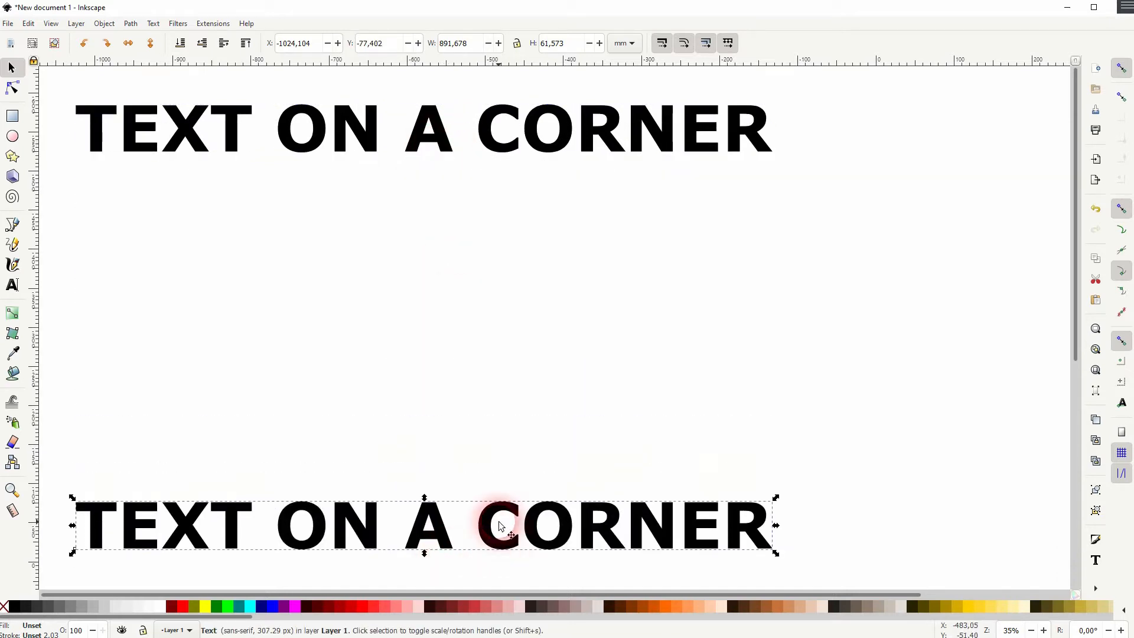
right_click(485, 526)
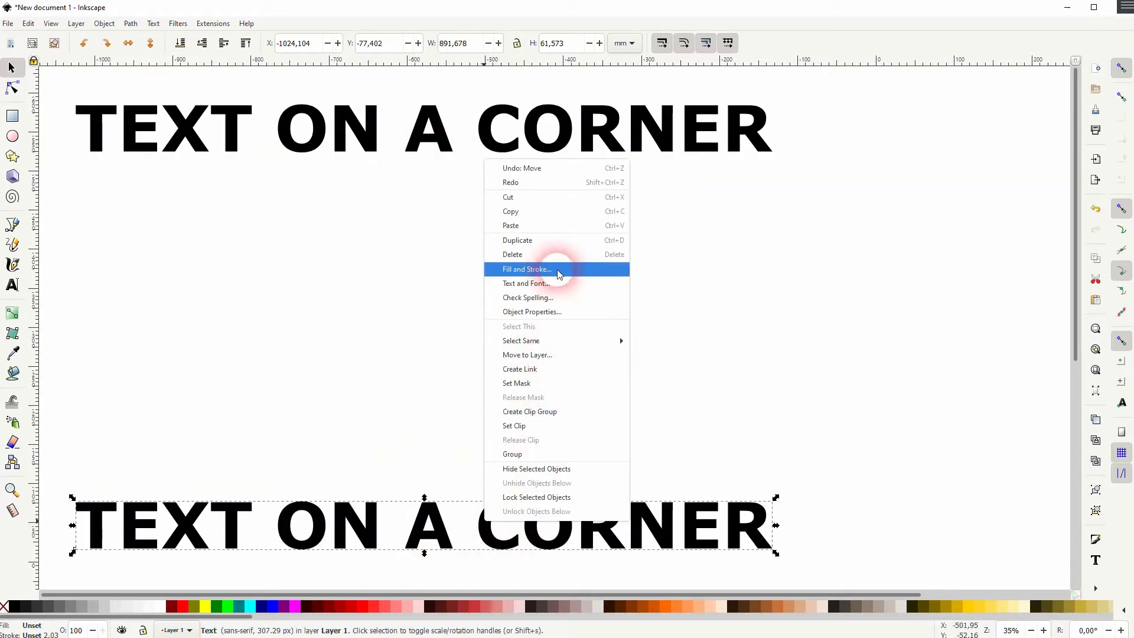
left_click(529, 240)
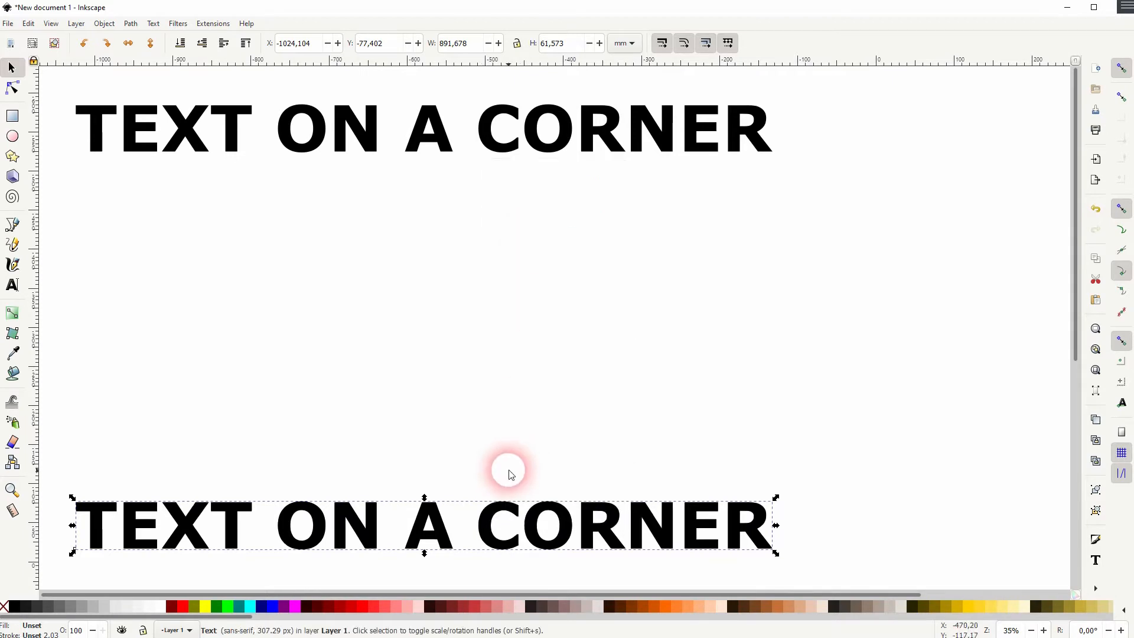
scroll(511, 475, "down", 4)
left_click_drag(494, 431, 495, 517)
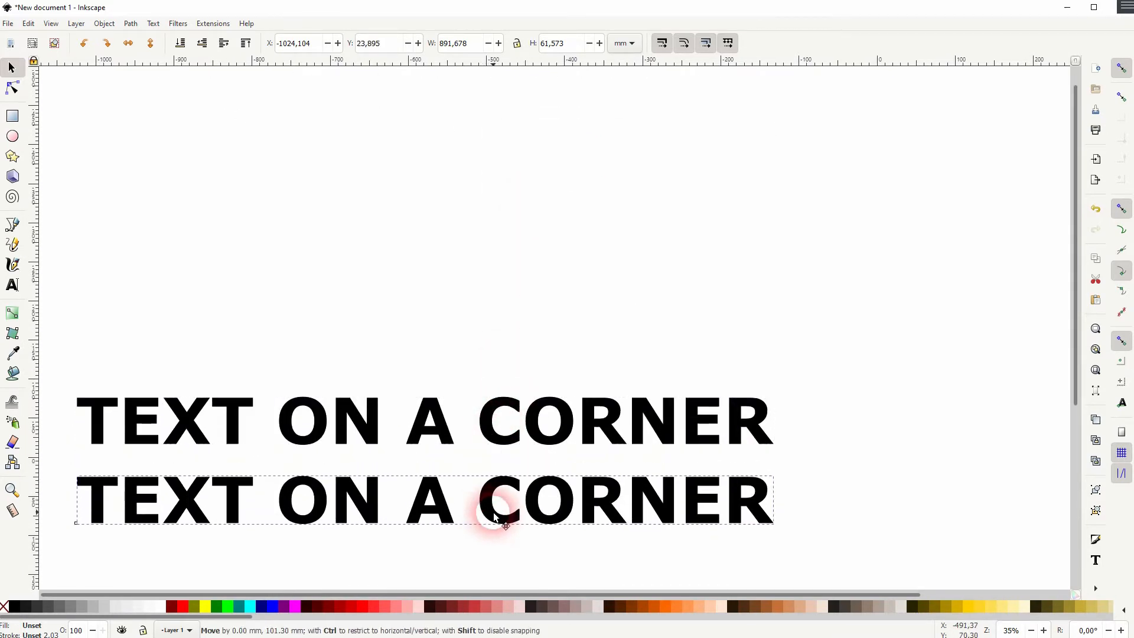
key("space")
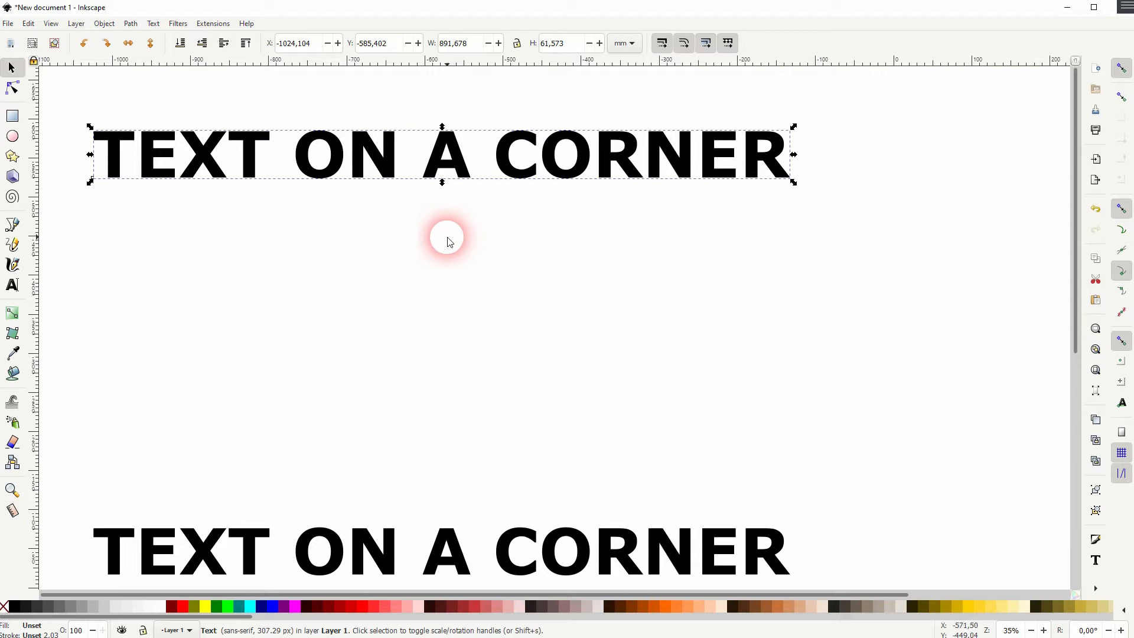
Draw a rectangle about 295 mm wide and 227 mm high below the first line of text.
left_click(203, 240)
left_click(12, 118)
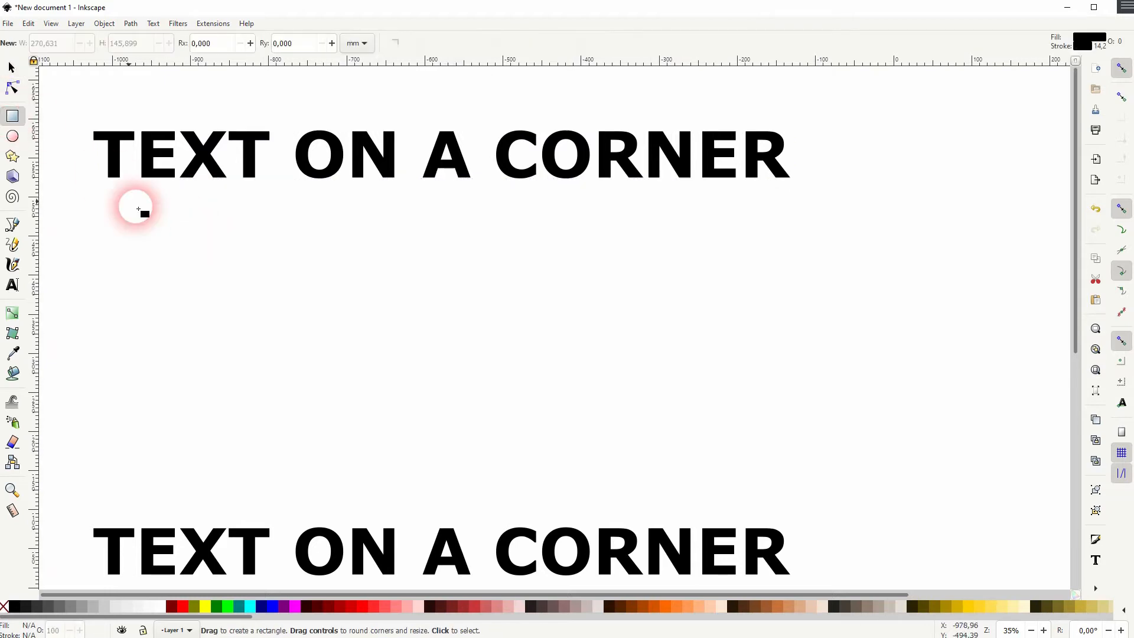
left_click_drag(218, 293, 338, 389)
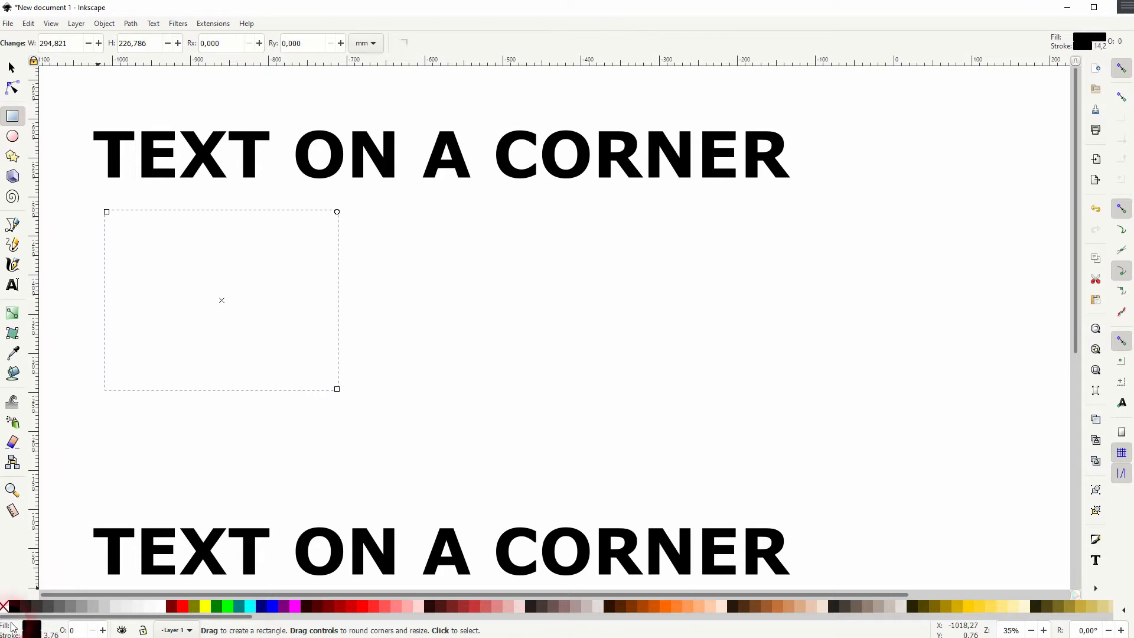
Set the rectangle's opacity to 100% in its fill and stroke settings.
left_click(105, 25)
left_click(120, 38)
left_click(914, 359)
left_click_drag(914, 359, 1081, 357)
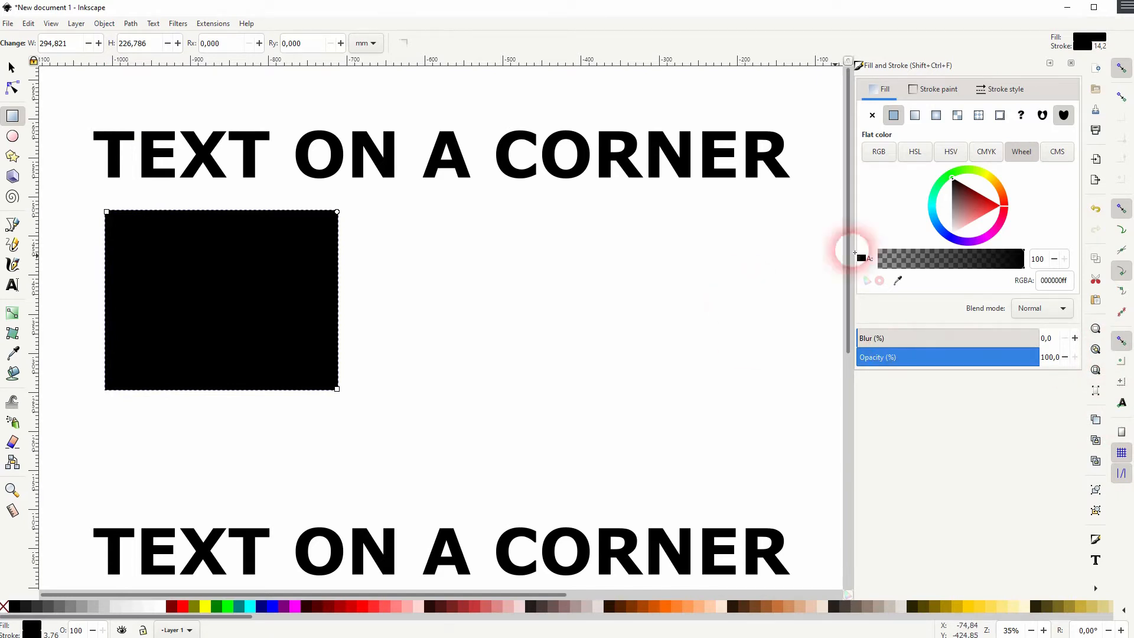
left_click(1072, 64)
Move the rectangle to about X -943, Y -445 mm and remove its fill so only the black outline is left.
left_click(166, 281)
left_click(22, 71)
left_click_drag(165, 255, 235, 302)
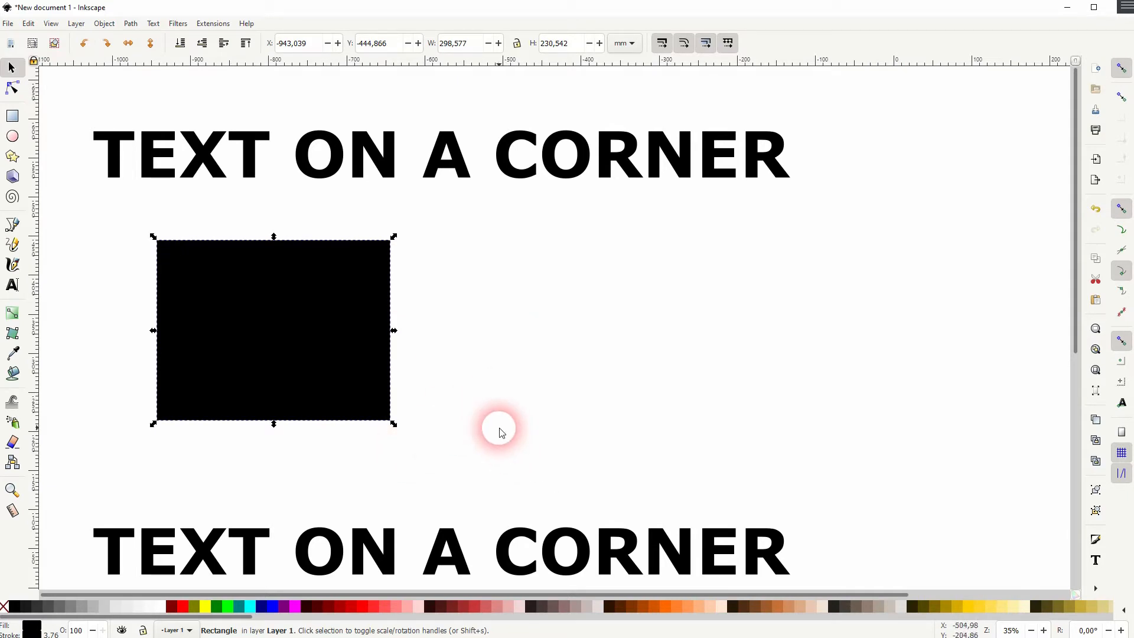
left_click(4, 607)
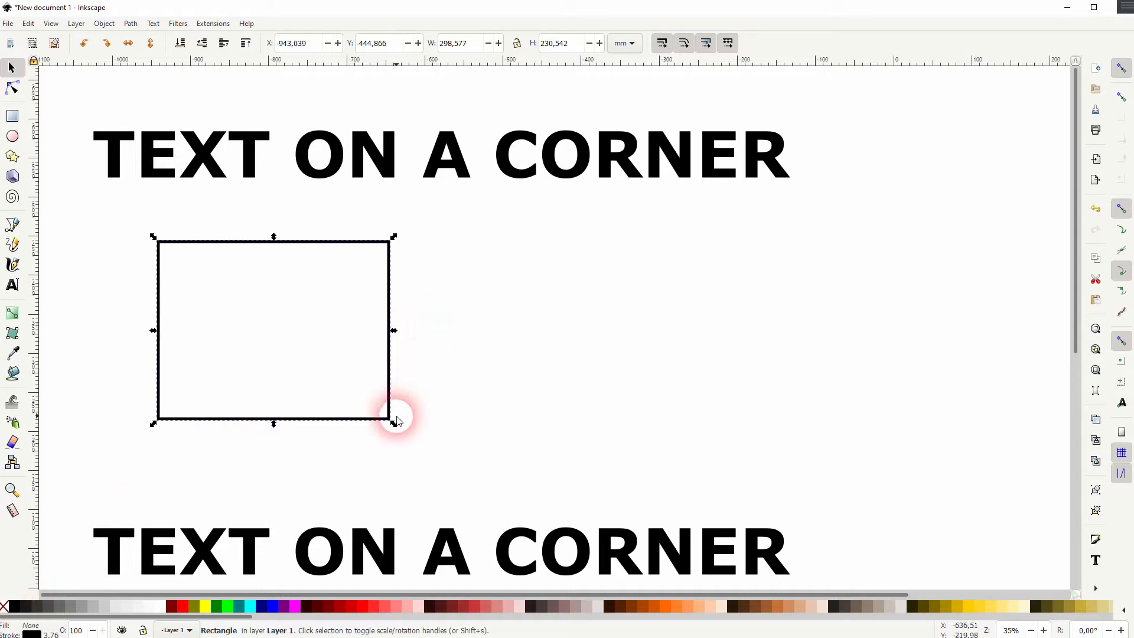
Convert the rectangle to a path and reshape its nodes into a trapezoid with a short left edge and a tall right edge.
left_click(130, 23)
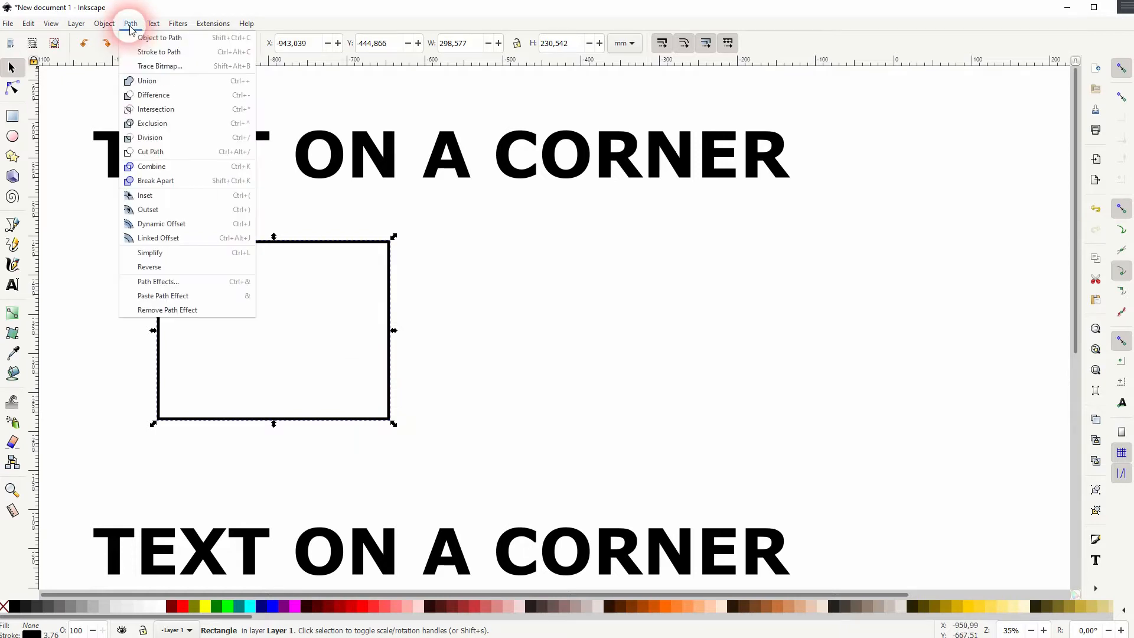
left_click(163, 39)
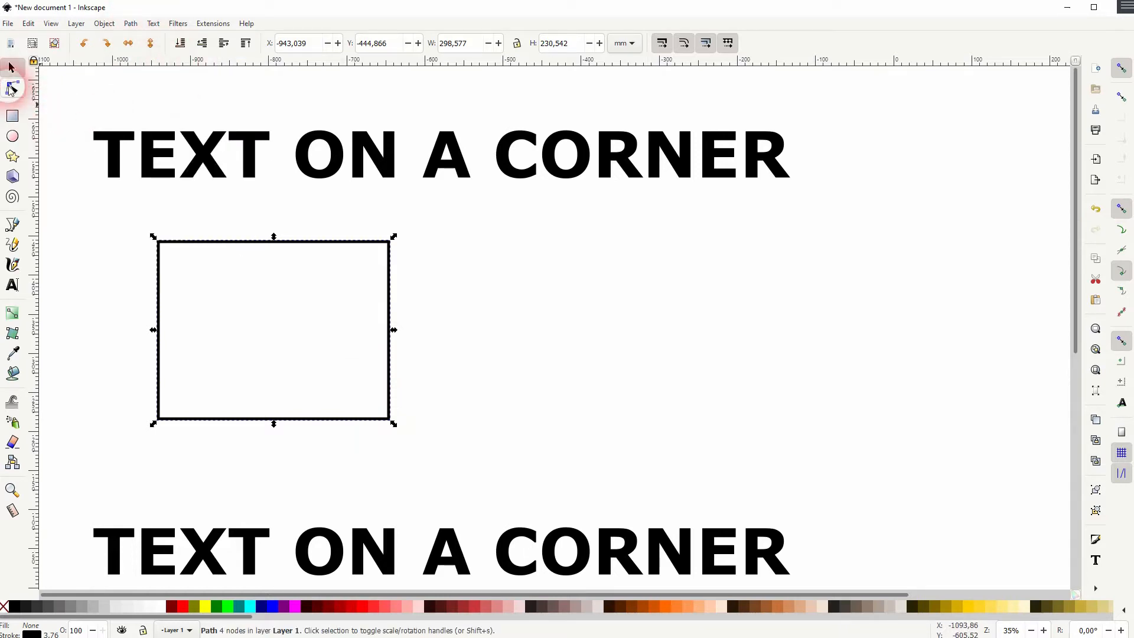
left_click(11, 89)
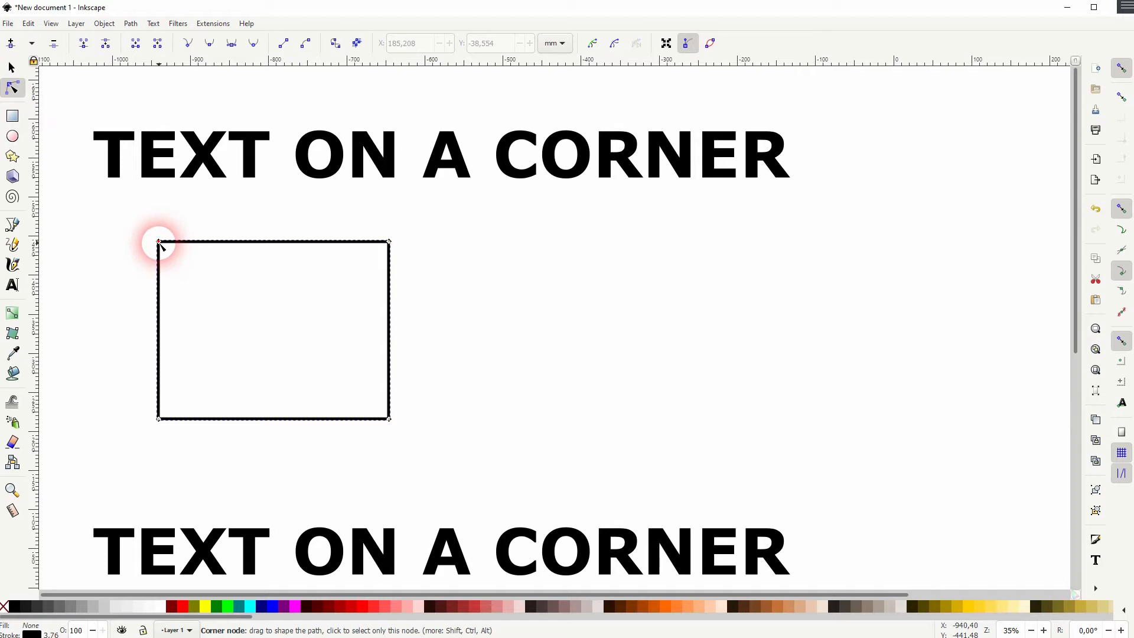
left_click_drag(158, 242, 159, 322)
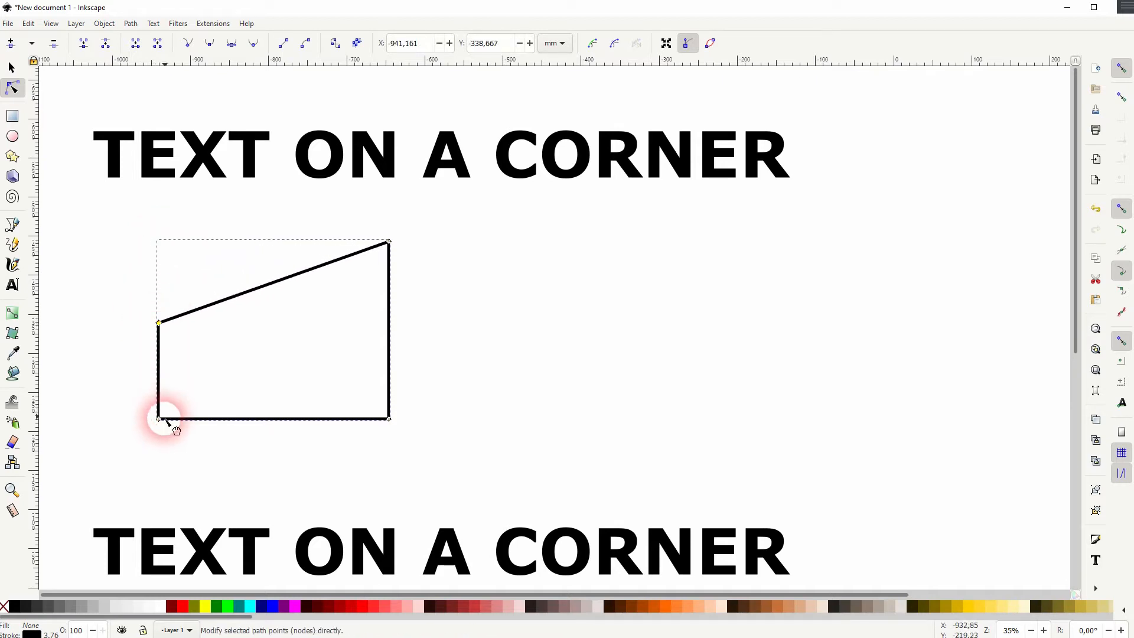
left_click_drag(159, 422, 155, 368)
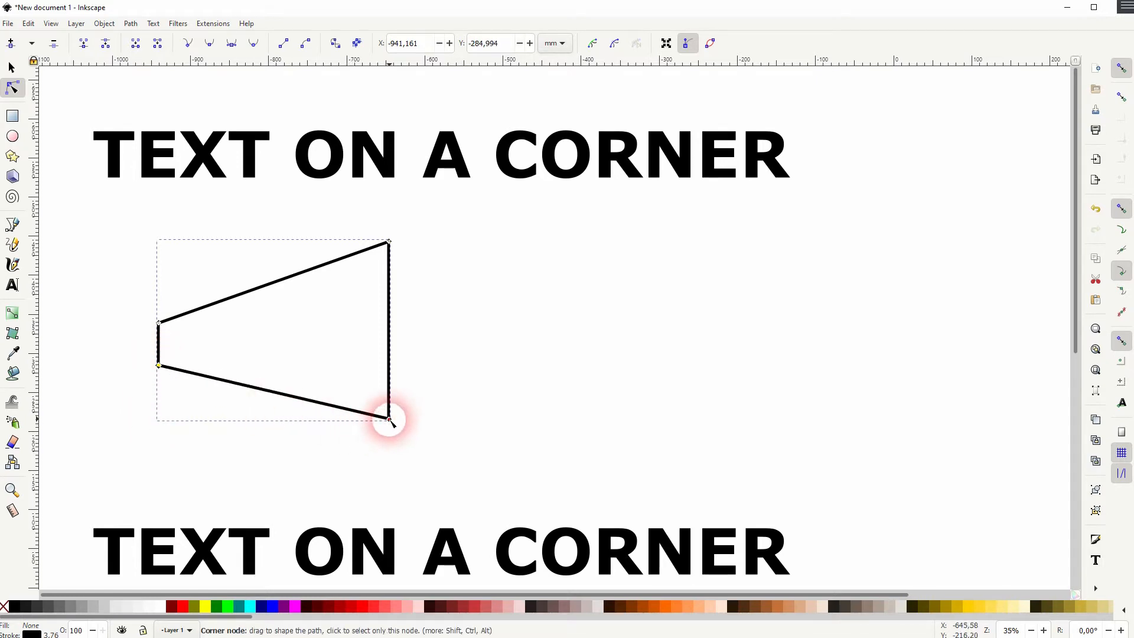
mouse_move(358, 448)
left_mouse_down()
mouse_move(420, 220)
mouse_move(395, 244)
mouse_move(450, 244)
mouse_move(423, 247)
mouse_move(422, 263)
left_mouse_up()
left_click_drag(421, 423, 421, 411)
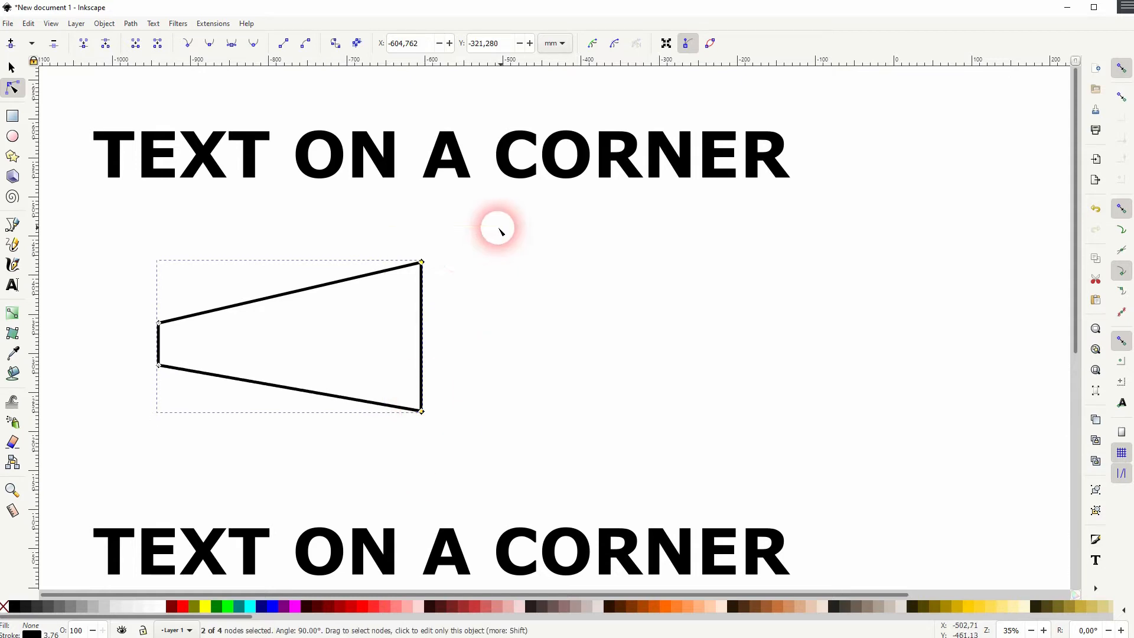
left_click_drag(421, 261, 407, 262)
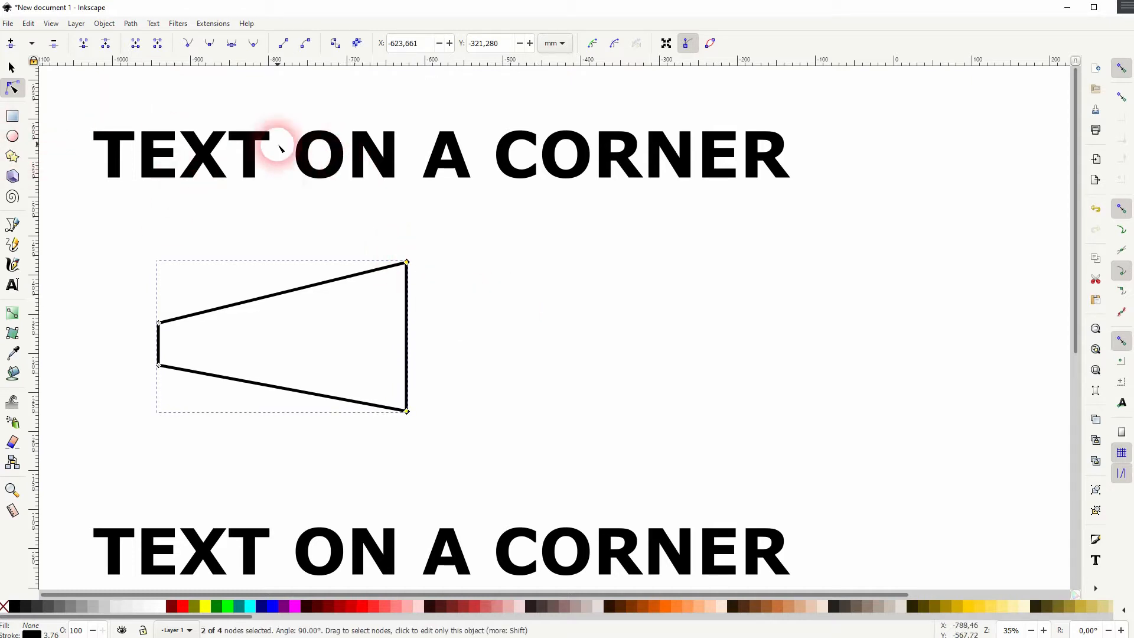
Add four horizontal guides, each snapped to one of the trapezoid's corner nodes.
scroll(161, 327, "up", 2, "ctrl")
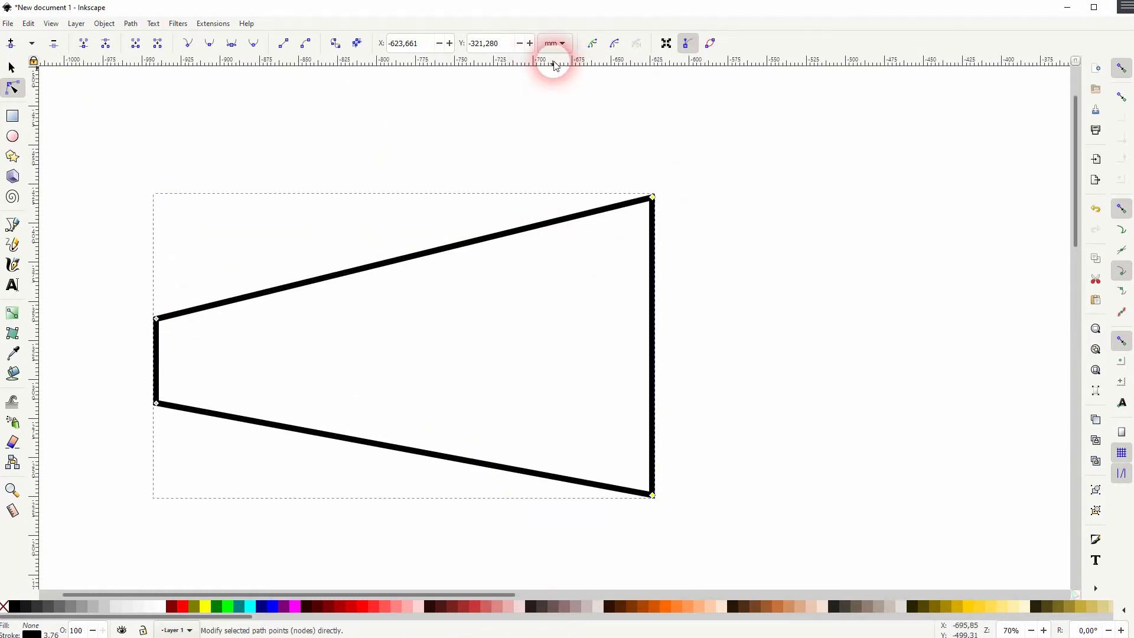
left_click_drag(555, 65, 656, 201)
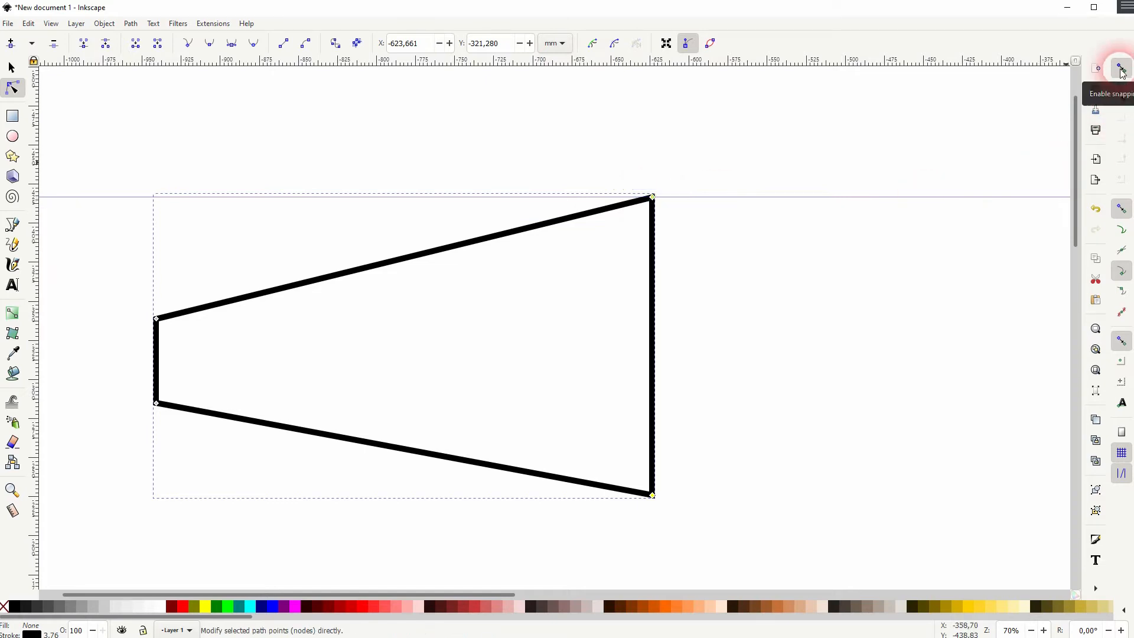
left_click_drag(507, 61, 652, 495)
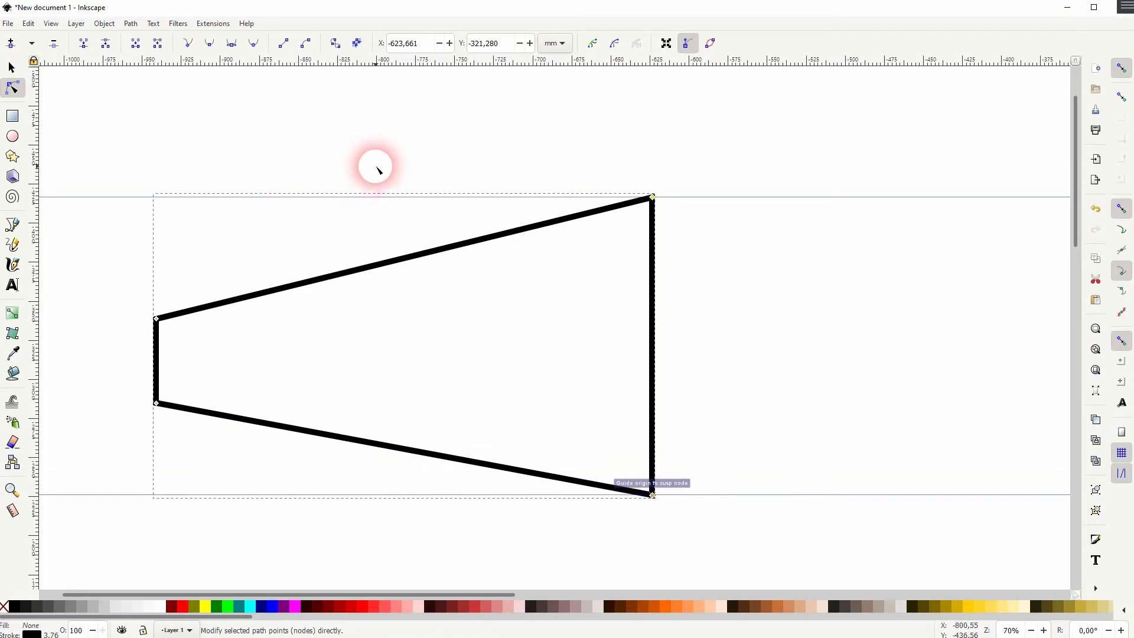
left_click_drag(206, 64, 156, 318)
left_click_drag(175, 64, 159, 405)
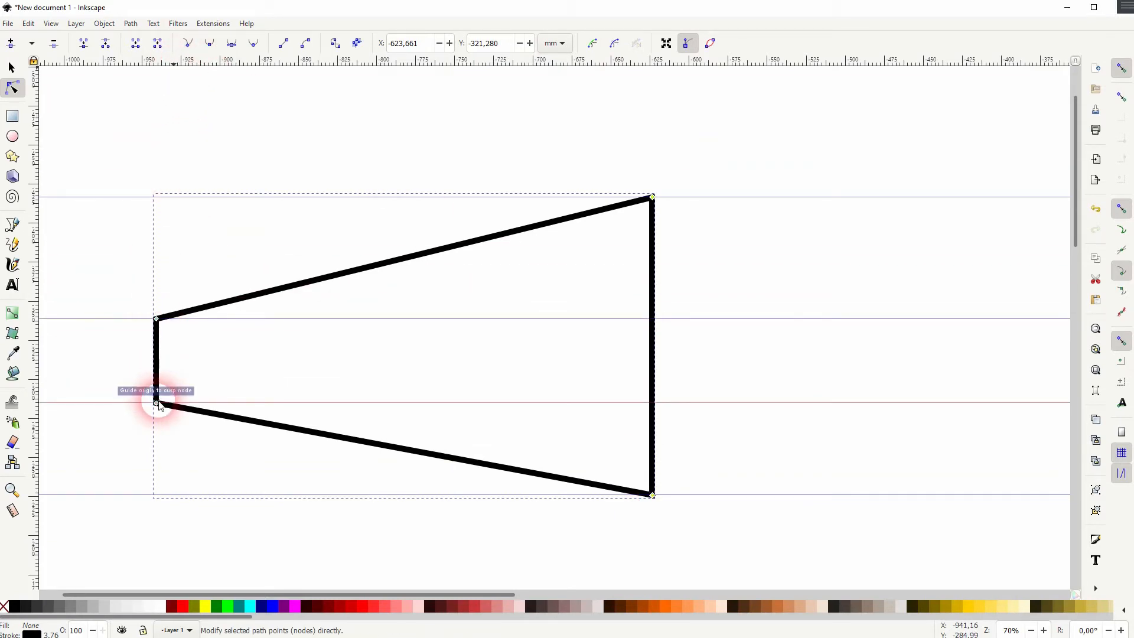
left_click(51, 27)
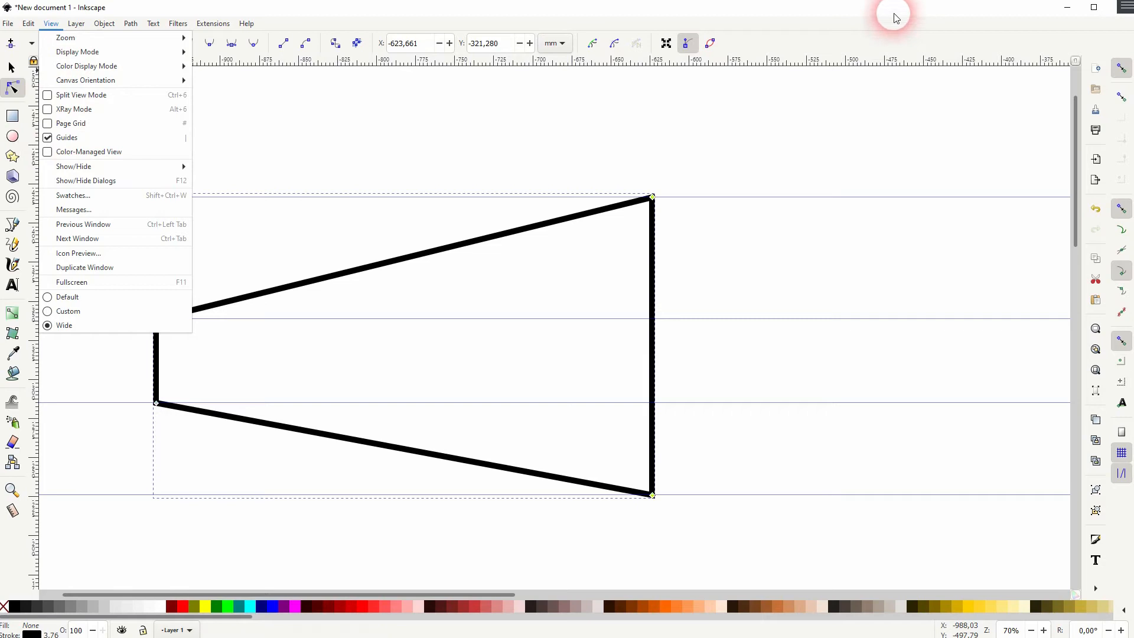
left_click(860, 23)
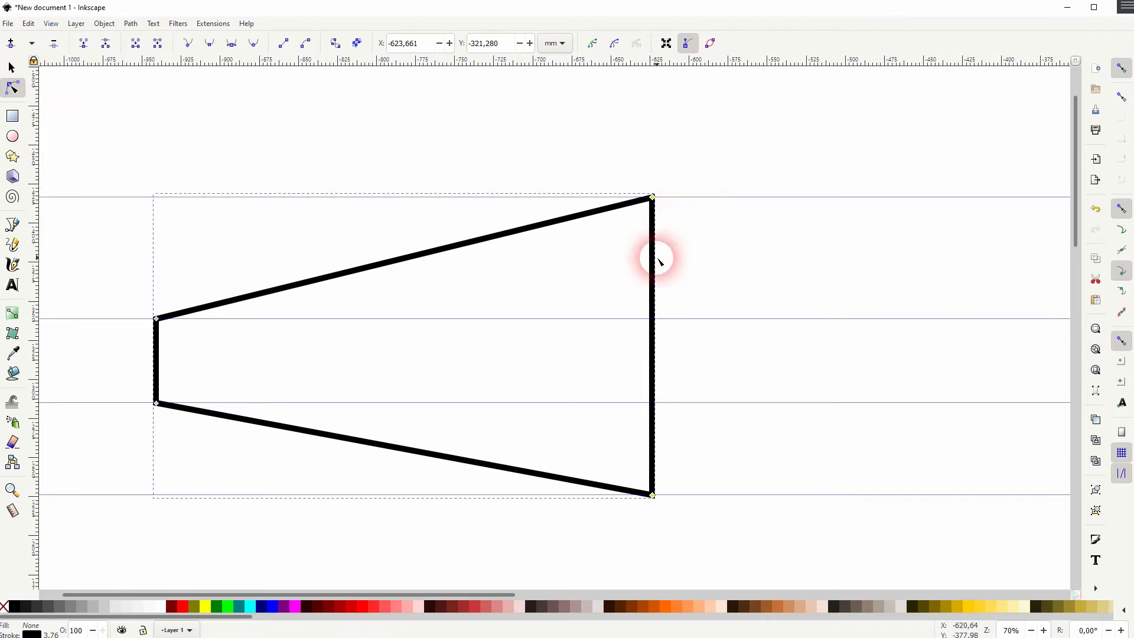
Duplicate the trapezoid and move the copy about 395 mm horizontally to the right of the original.
scroll(656, 260, "down", 1)
scroll(656, 266, "down", 1)
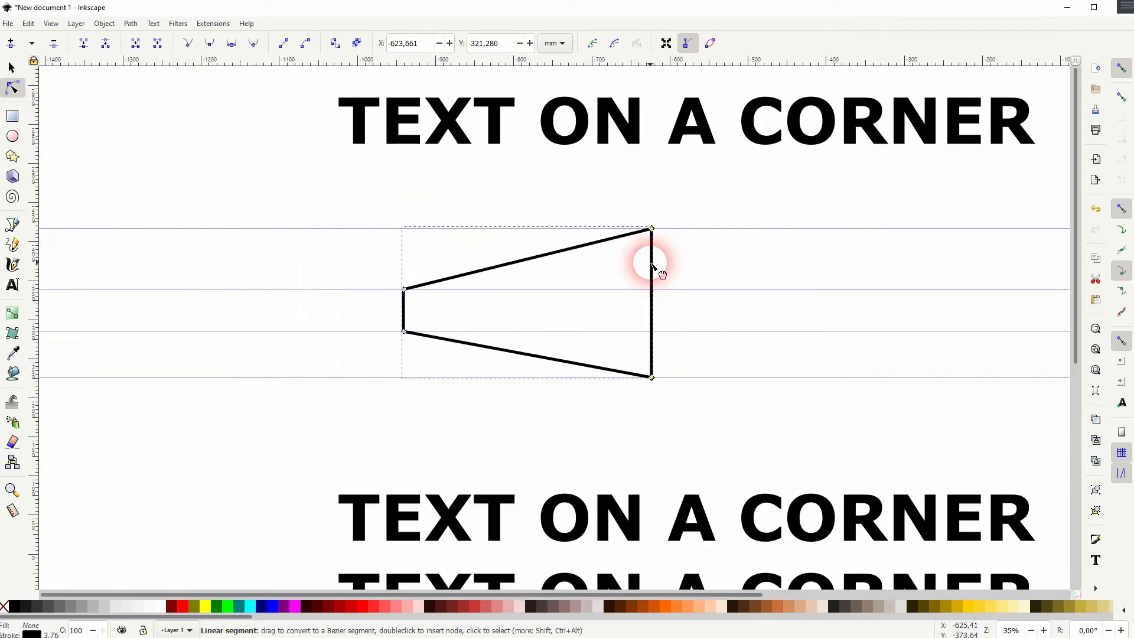
left_click_drag(696, 273, 618, 287)
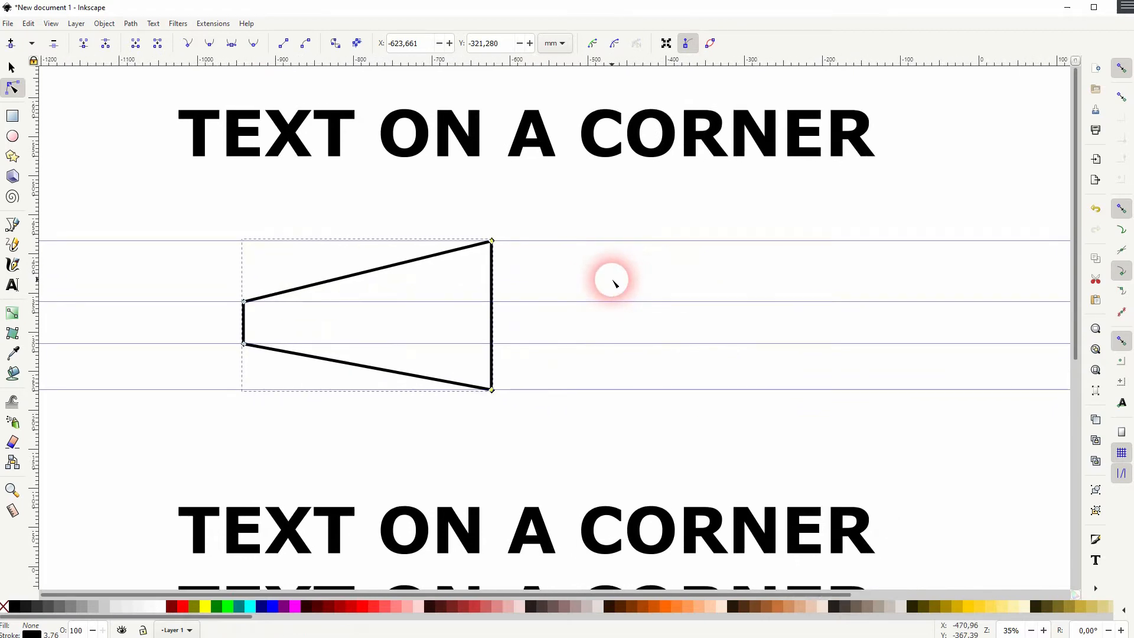
left_click(8, 65)
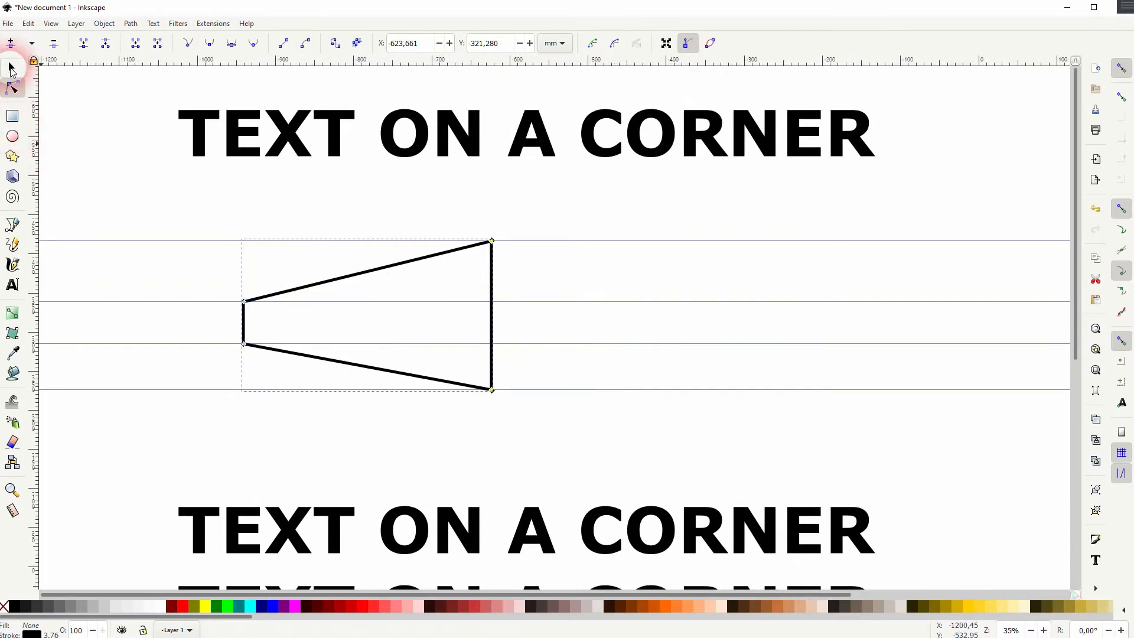
right_click(397, 262)
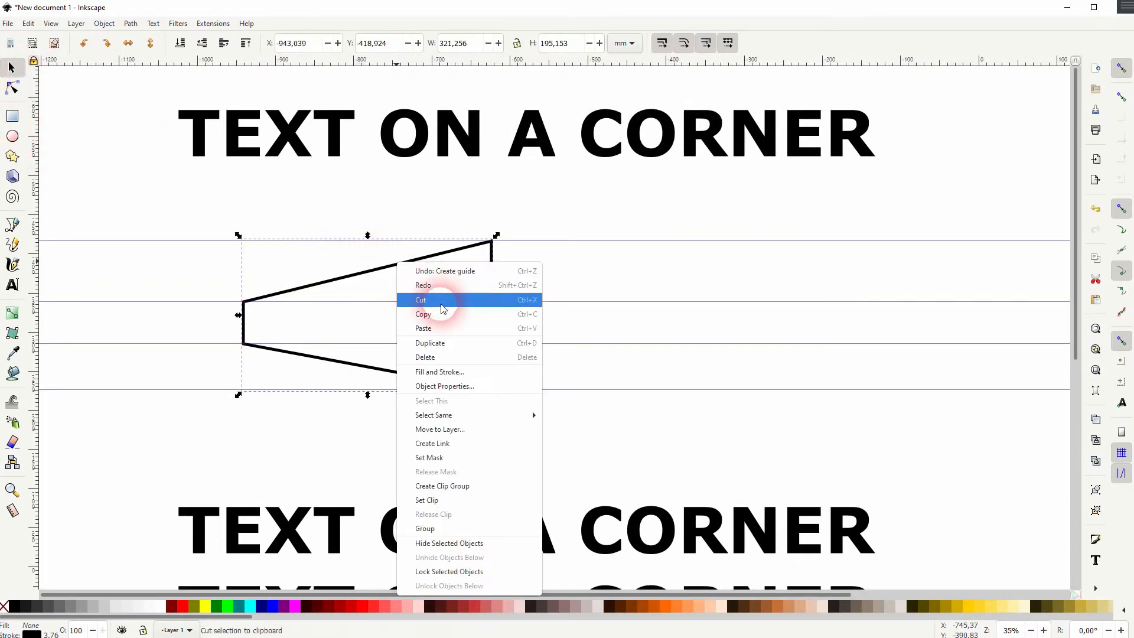
left_click(444, 343)
left_click_drag(396, 269, 710, 272)
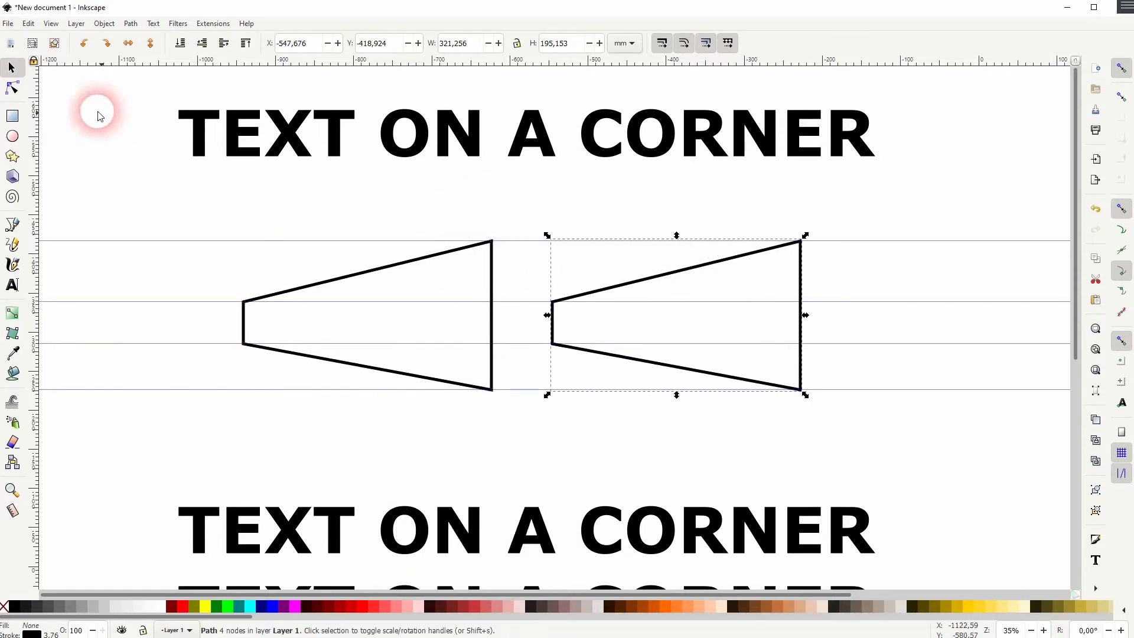
Snap the copy's four corner nodes to the guides so it mirrors the original, with its tall edge left and short edge right.
left_click(13, 88)
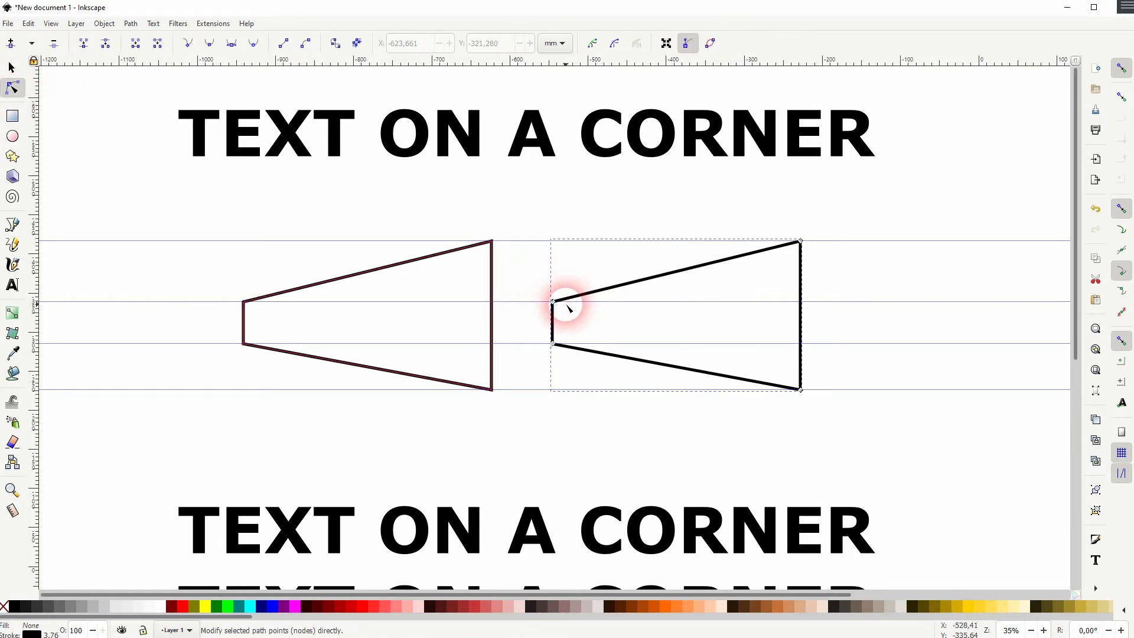
left_click_drag(553, 303, 553, 241)
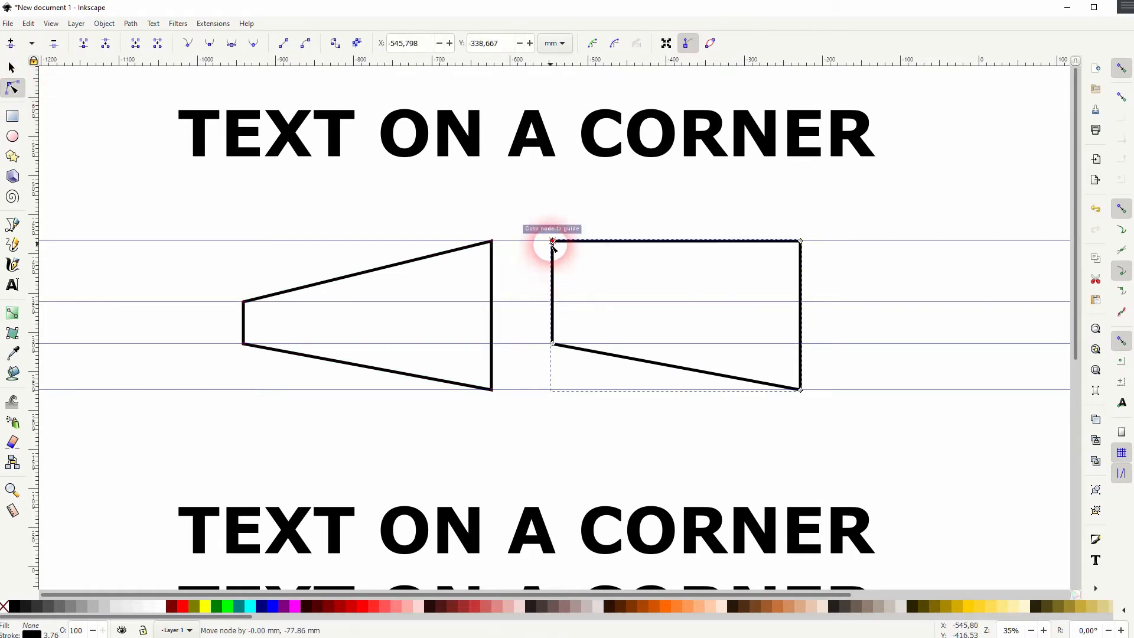
left_click_drag(554, 346, 553, 389)
left_click_drag(802, 243, 801, 301)
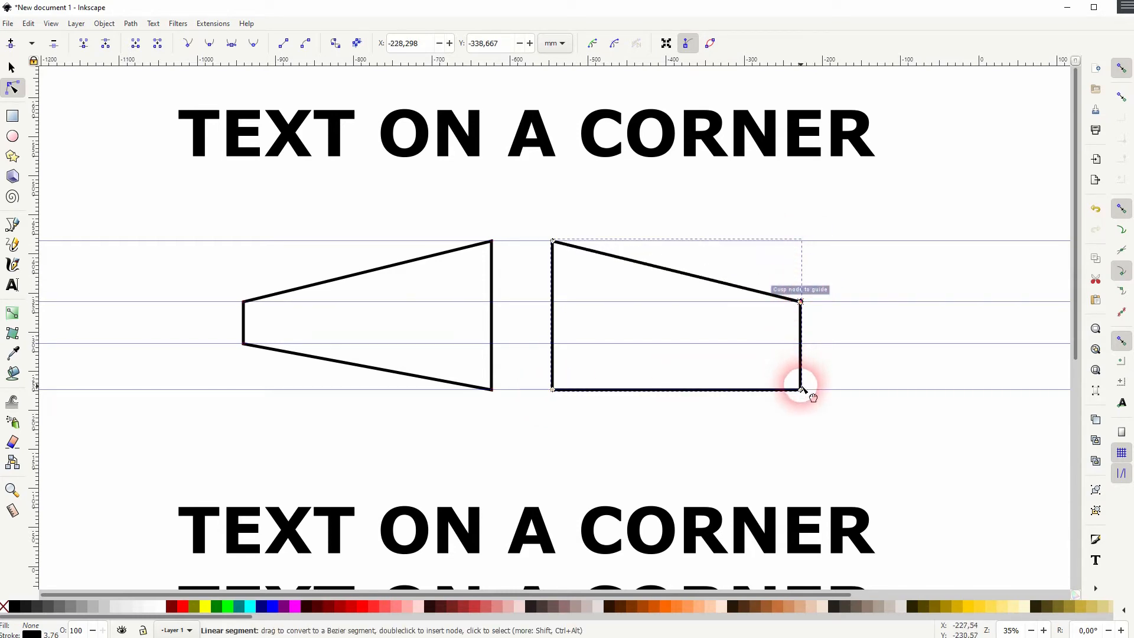
left_click_drag(801, 390, 801, 344)
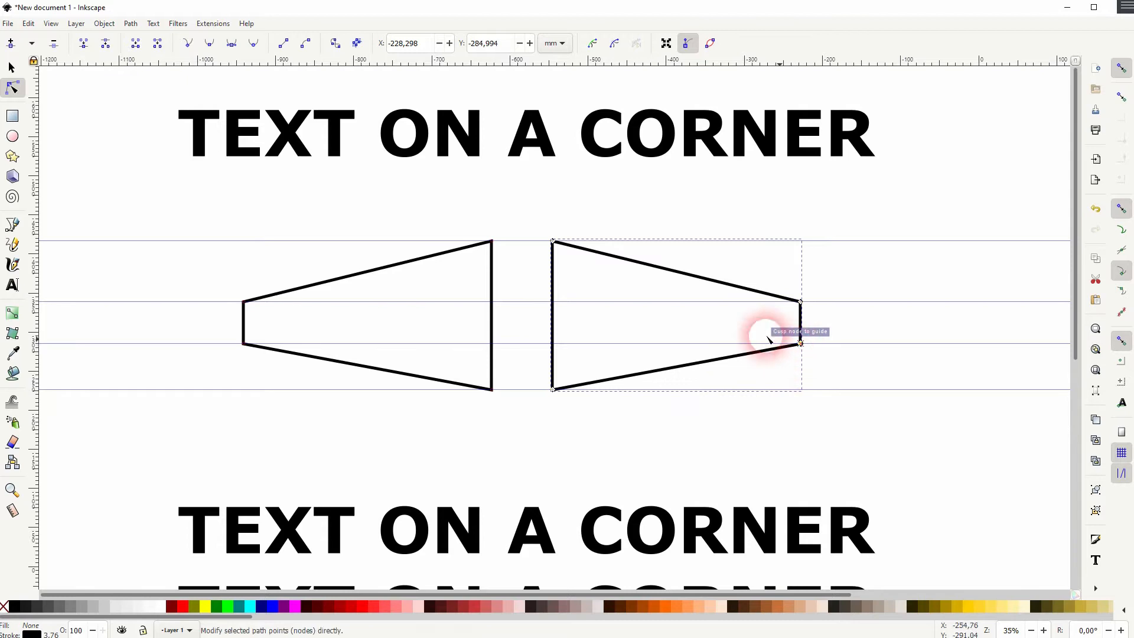
Move the right trapezoid about 37 mm horizontally toward the left one, leaving a narrow gap between their tall edges.
left_click(10, 68)
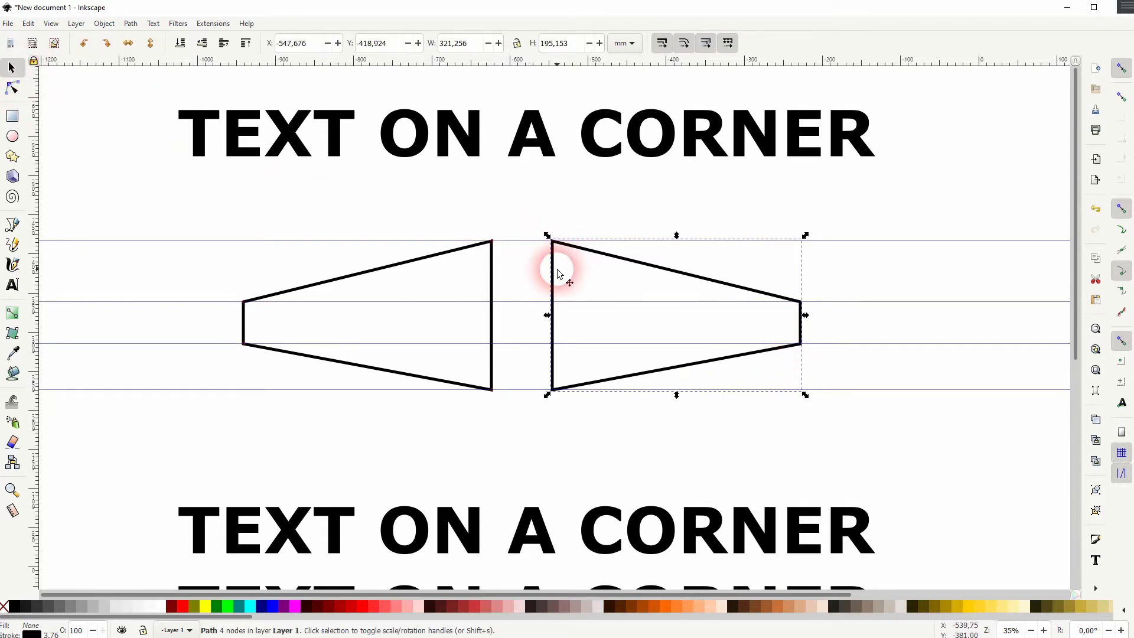
mouse_move(550, 273)
left_mouse_down()
mouse_move(489, 271)
mouse_move(542, 271)
left_mouse_up()
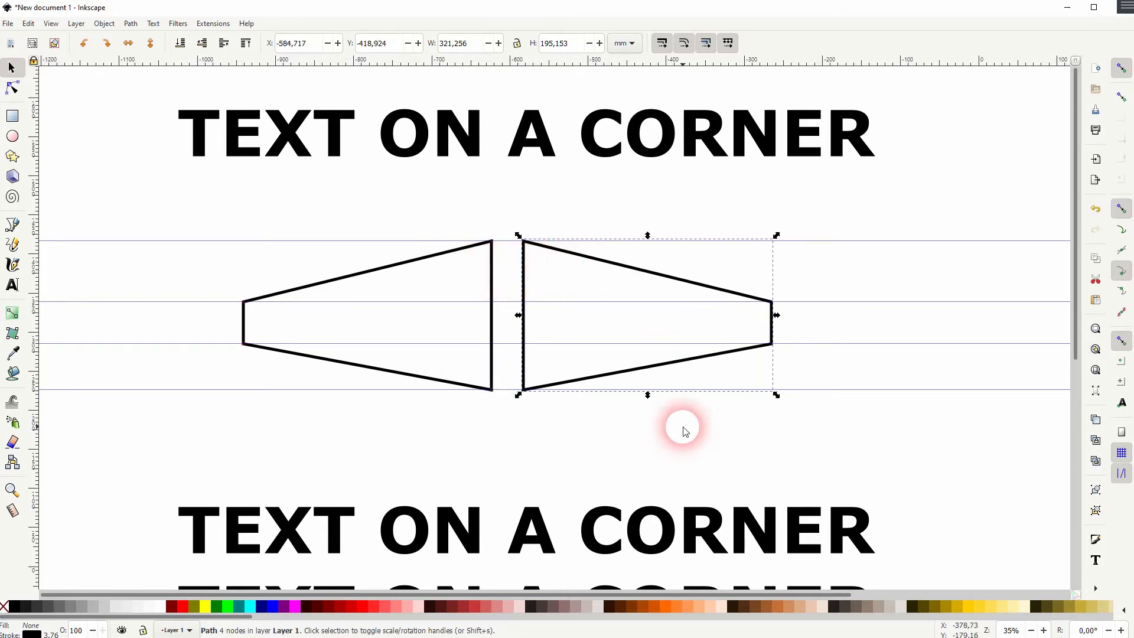
left_click(711, 444)
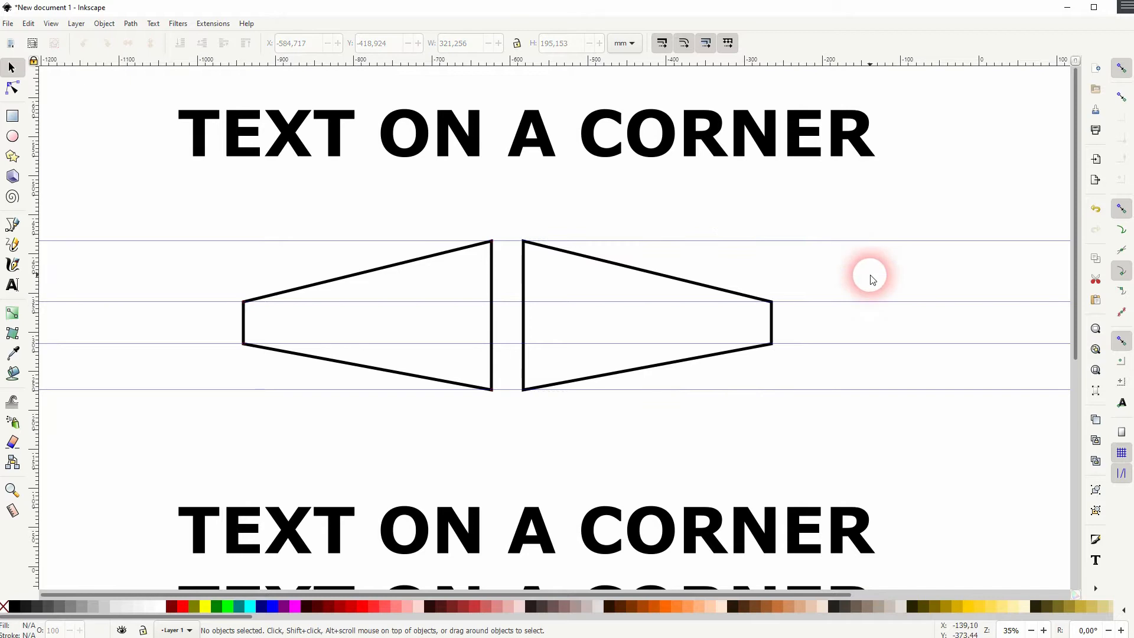
Delete the topmost horizontal guide and hide all remaining guides.
left_click_drag(862, 242, 873, 57)
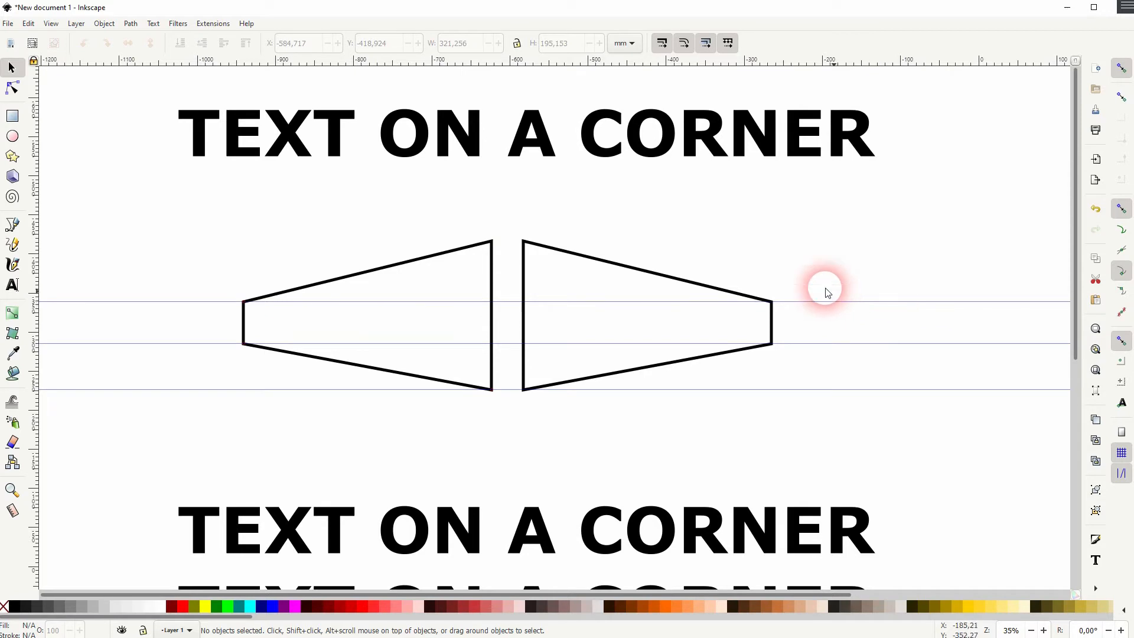
left_click(51, 23)
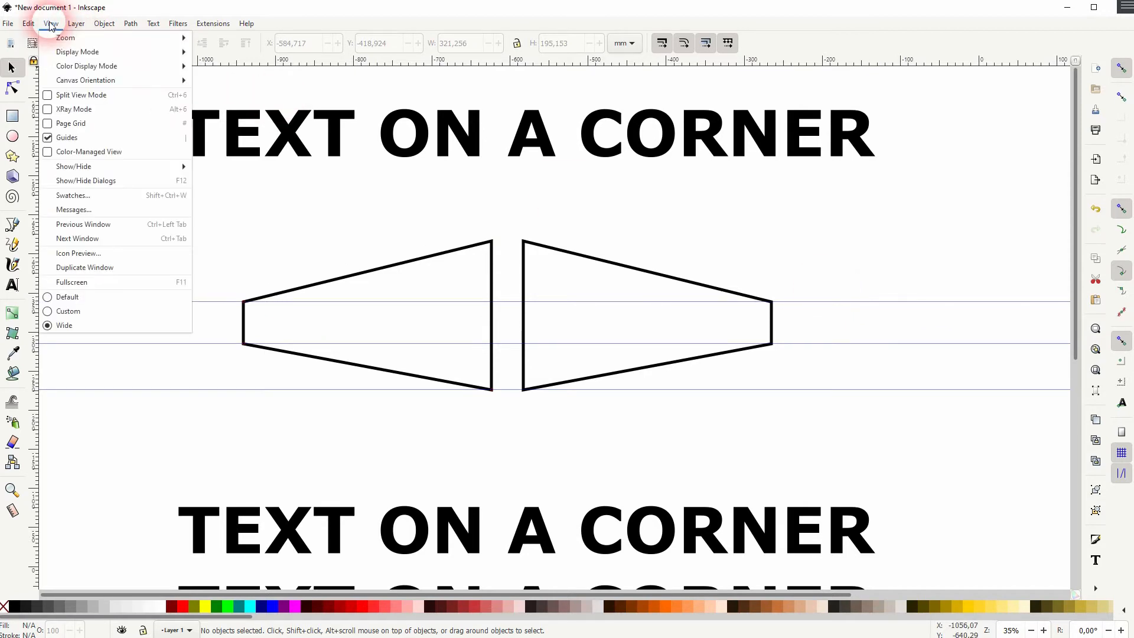
left_click(131, 169)
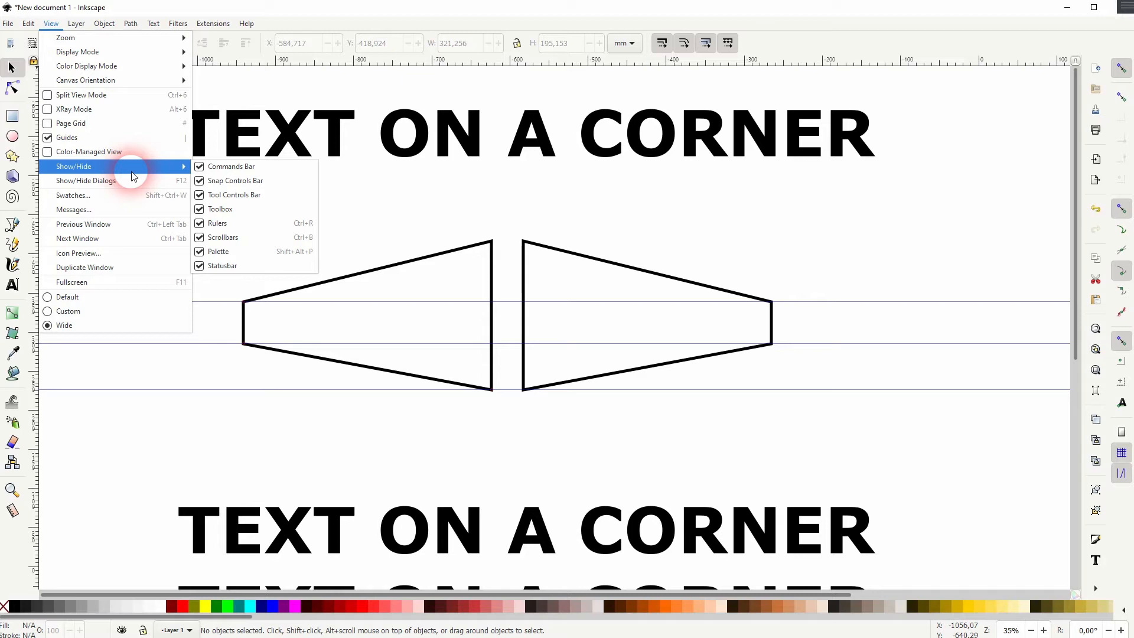
left_click(52, 138)
left_click_drag(862, 344, 679, 331)
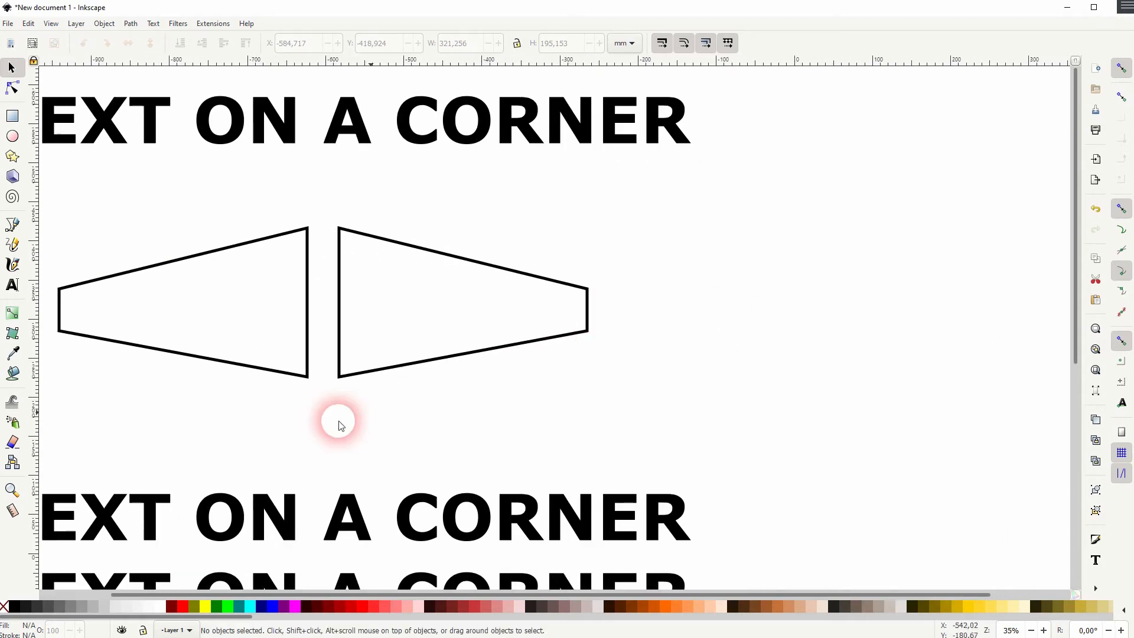
Duplicate both trapezoids together twice, placing the spare pairs well below and to the right of the originals.
left_click_drag(53, 190, 617, 424)
right_click(339, 288)
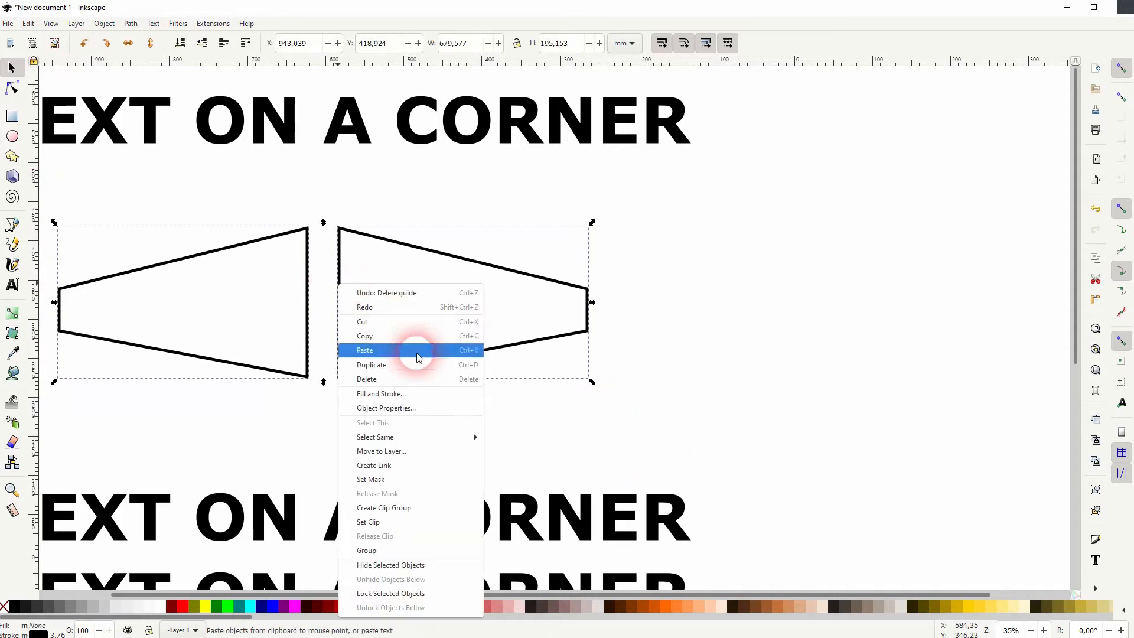
left_click(407, 363)
left_click_drag(342, 295, 863, 562)
right_click(819, 348)
left_click(852, 427)
left_click_drag(506, 236, 866, 369)
left_click_drag(729, 188, 798, 345)
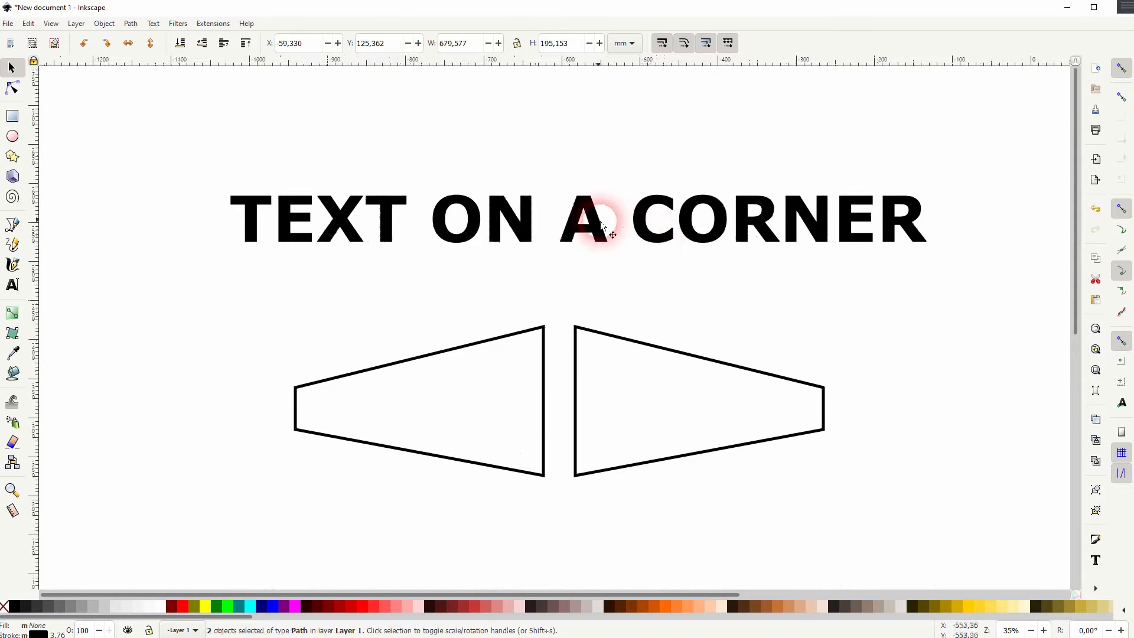
Convert the TEXT ON A CORNER text above the trapezoids to paths and ungroup it into separate letters.
left_click(584, 224)
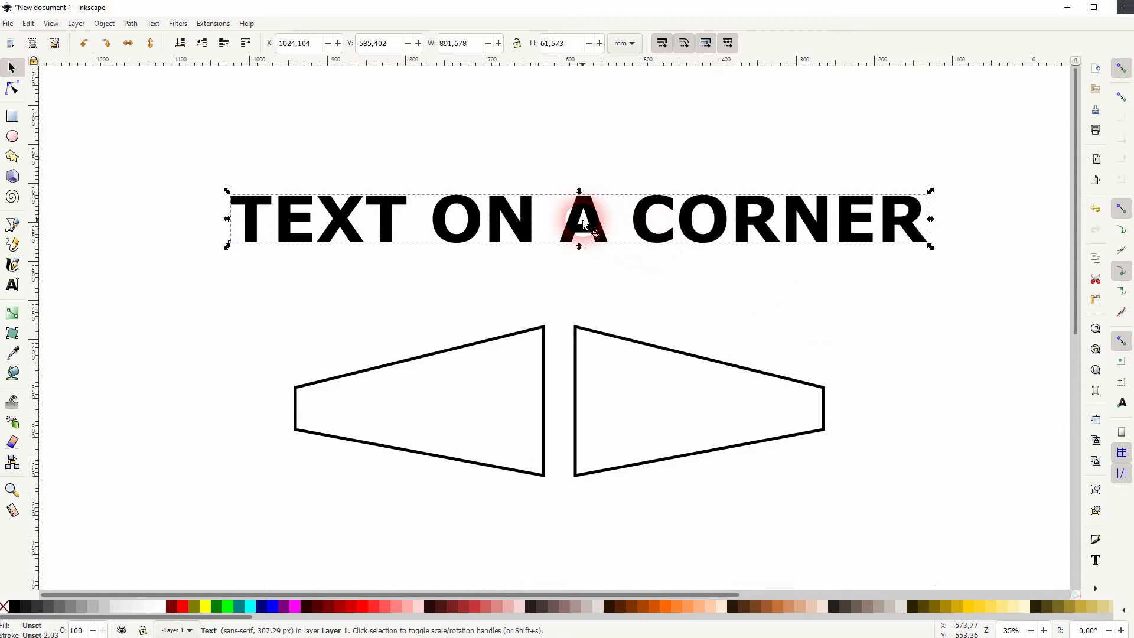
left_click(131, 24)
left_click(143, 39)
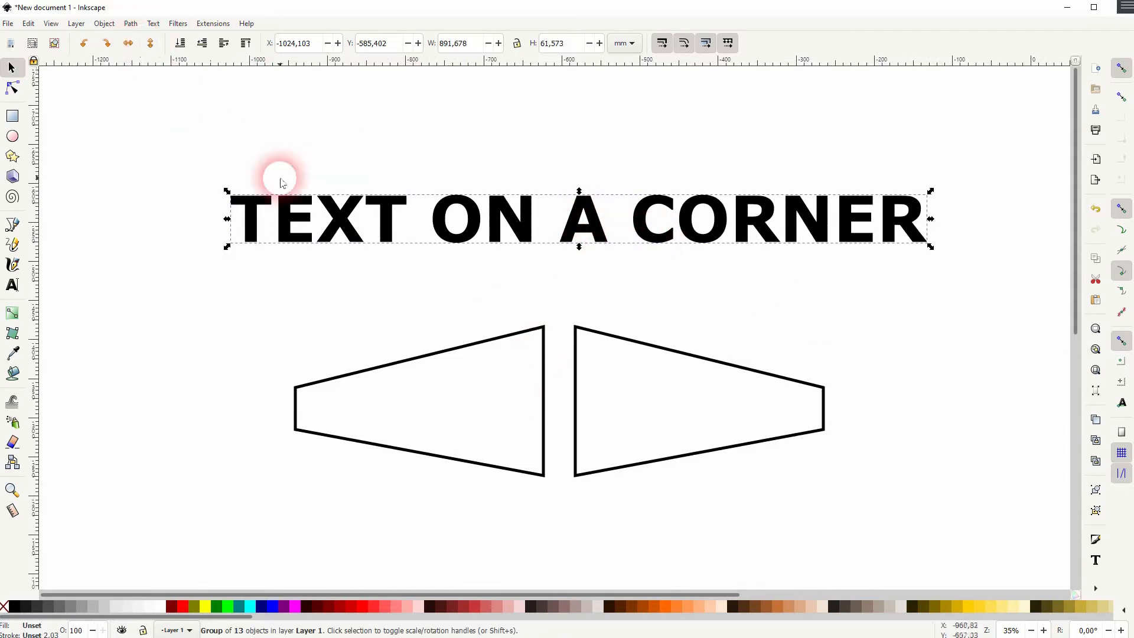
left_click(105, 24)
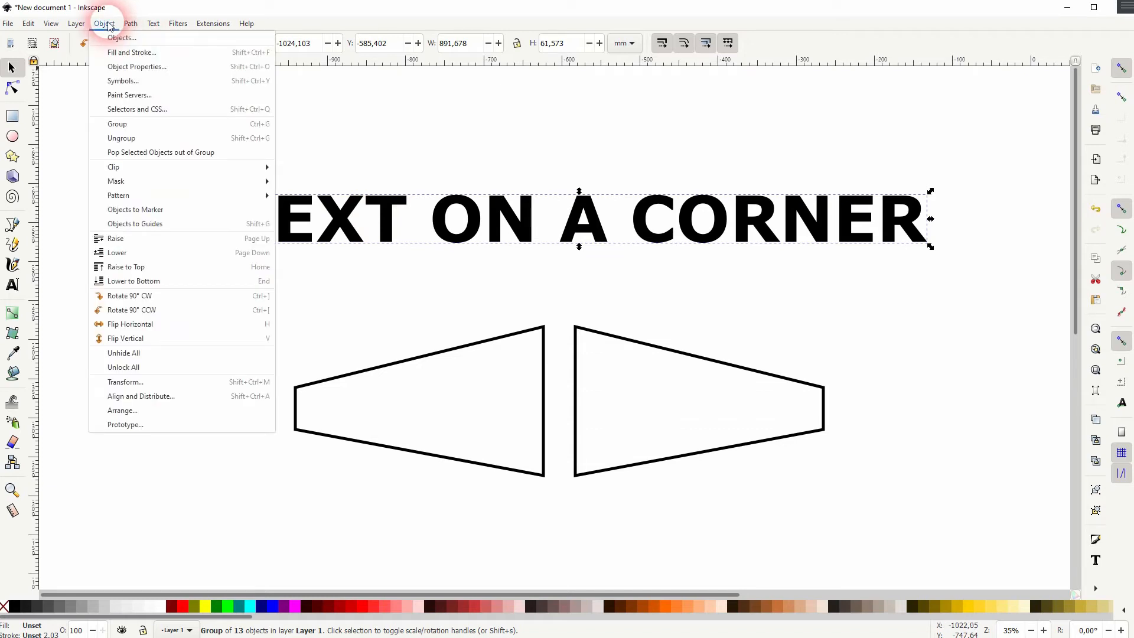
left_click(152, 138)
left_click(444, 275)
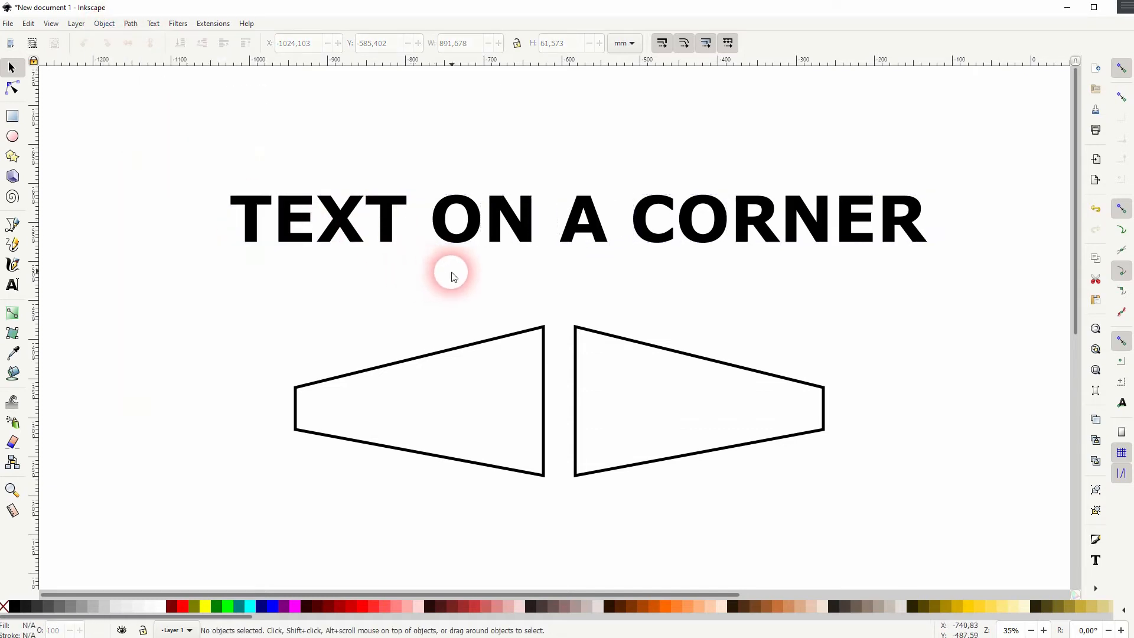
Group the letters of TEXT ON, and group the letters of A CORNER separately.
left_click_drag(215, 261, 541, 152)
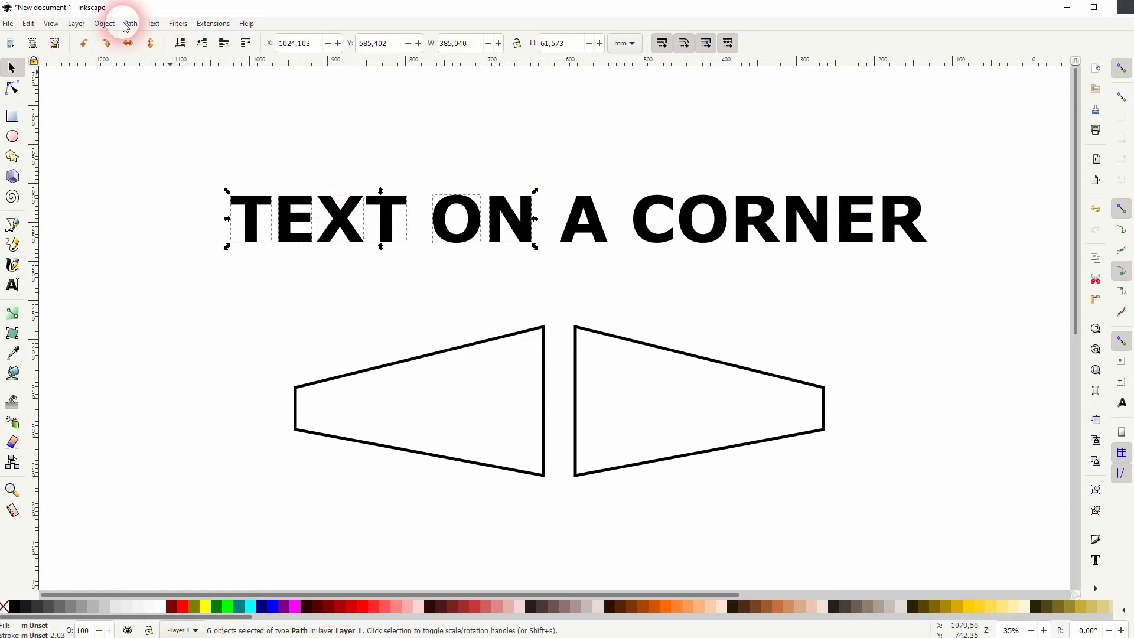
left_click(104, 23)
left_click(124, 123)
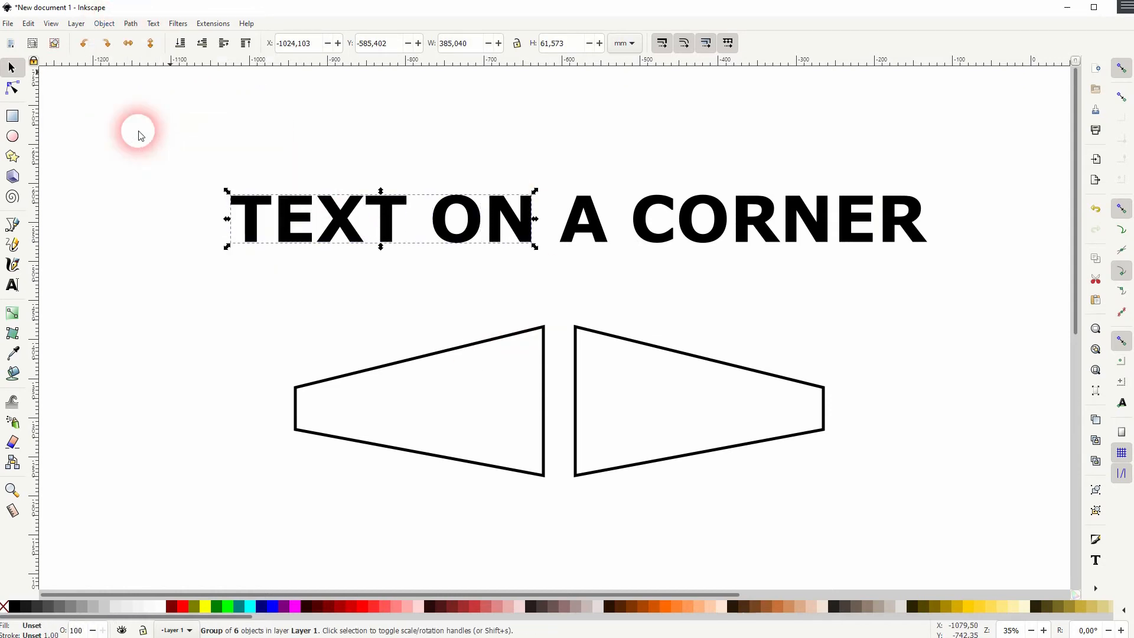
left_click_drag(562, 261, 1013, 113)
left_click_drag(544, 260, 1072, 80)
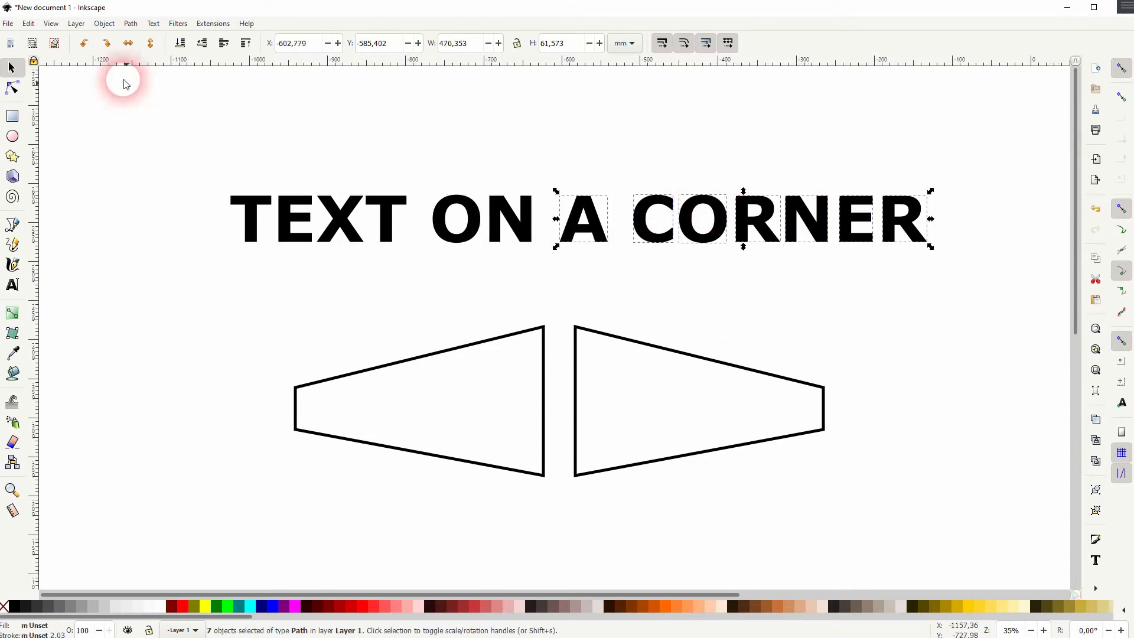
left_click(104, 24)
left_click(140, 125)
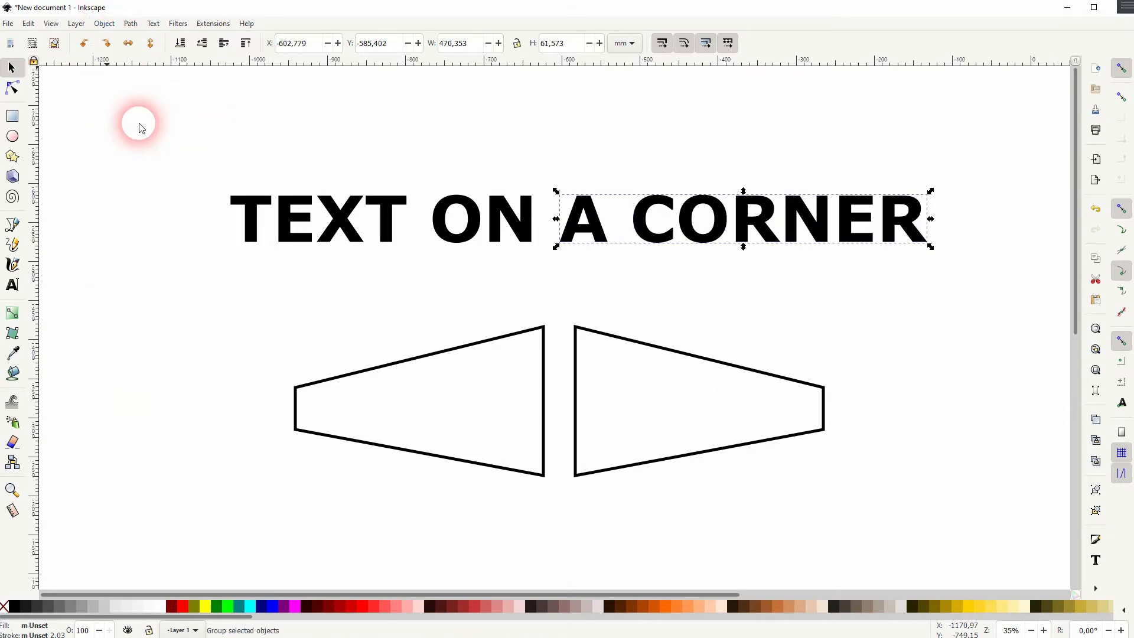
left_click(173, 158)
Apply the Envelope extension to the TEXT ON group and the left trapezoid to fit the text into it.
left_click(249, 207)
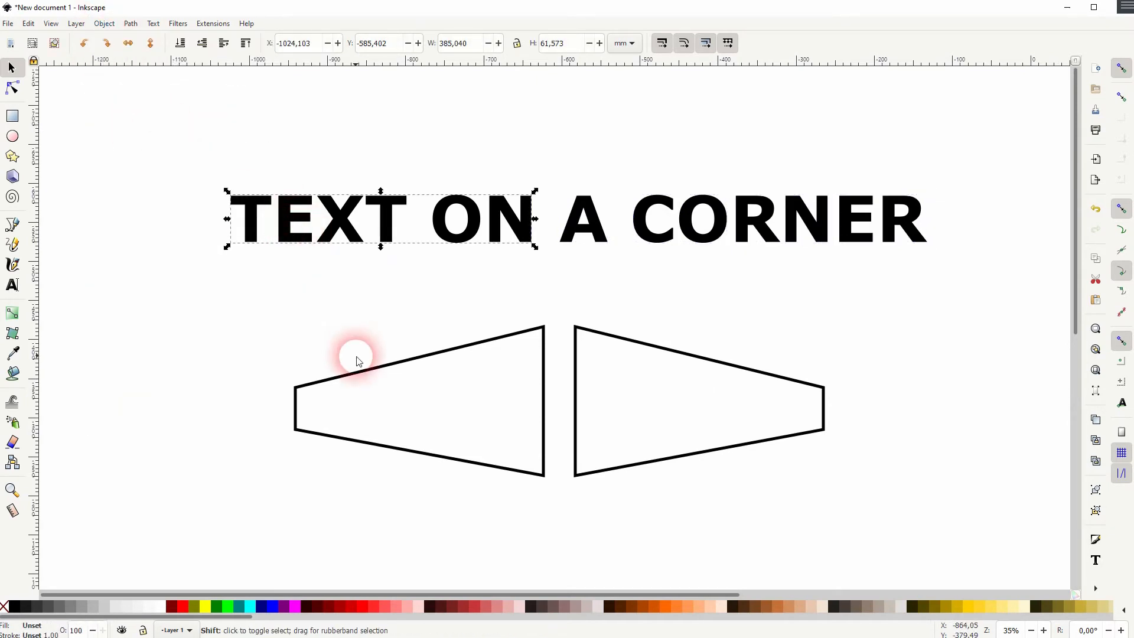
left_click(366, 371, "shift")
left_click(211, 24)
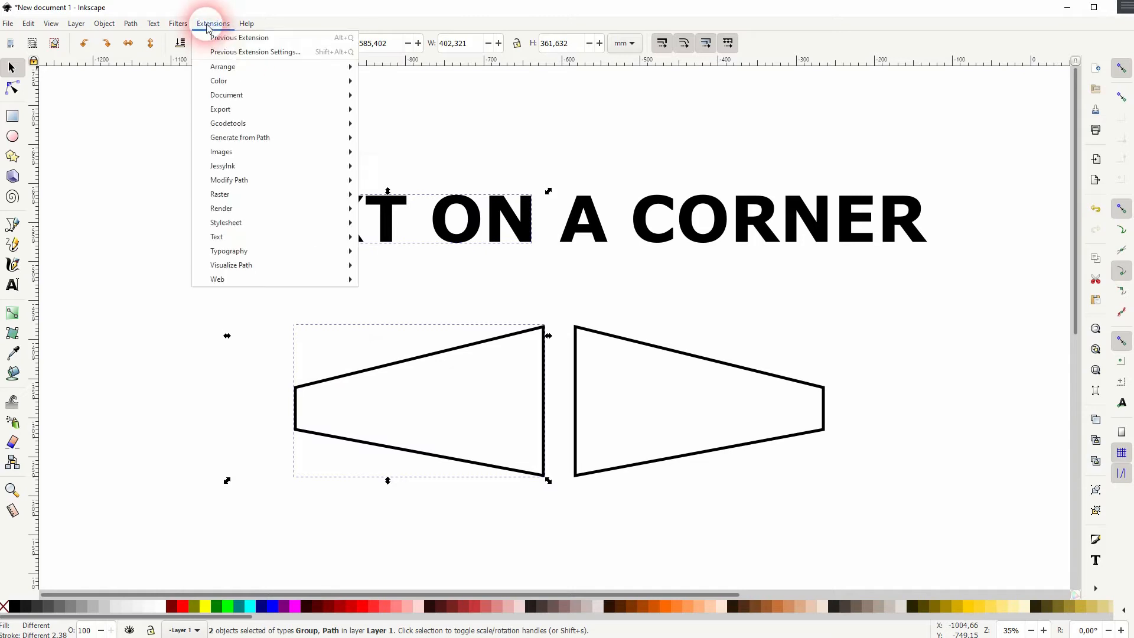
mouse_move(304, 137)
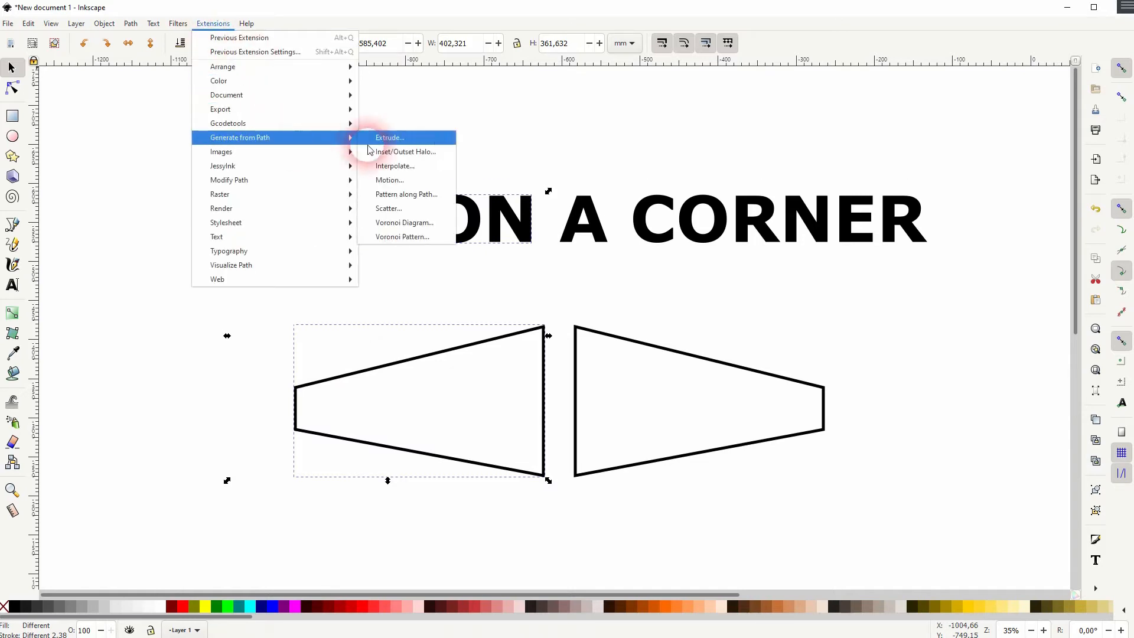
mouse_move(272, 178)
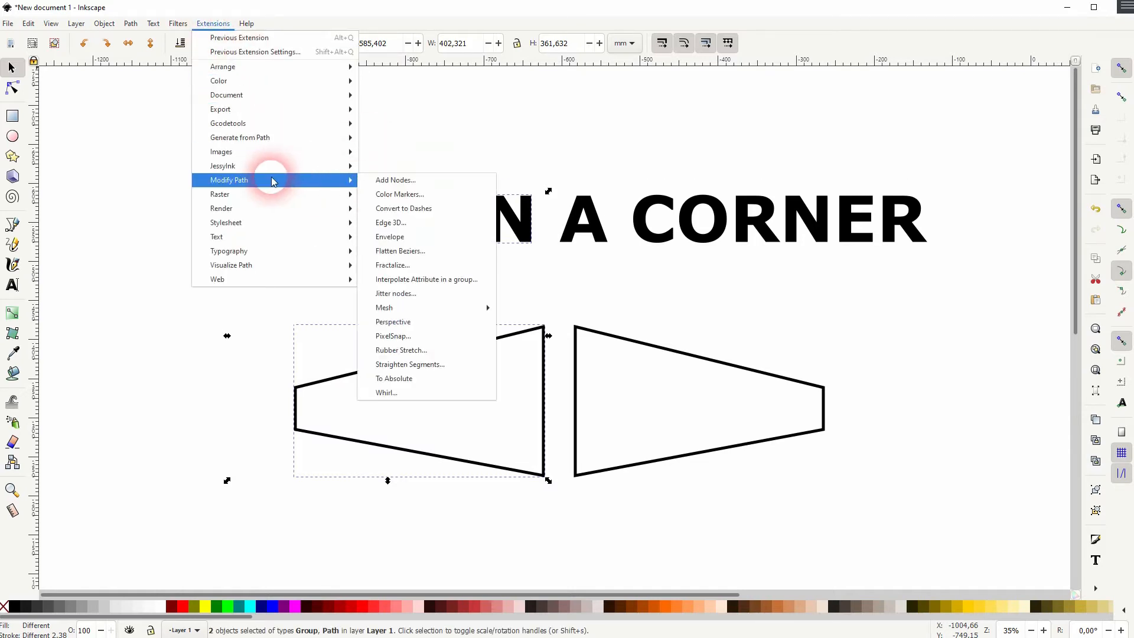
left_click(445, 238)
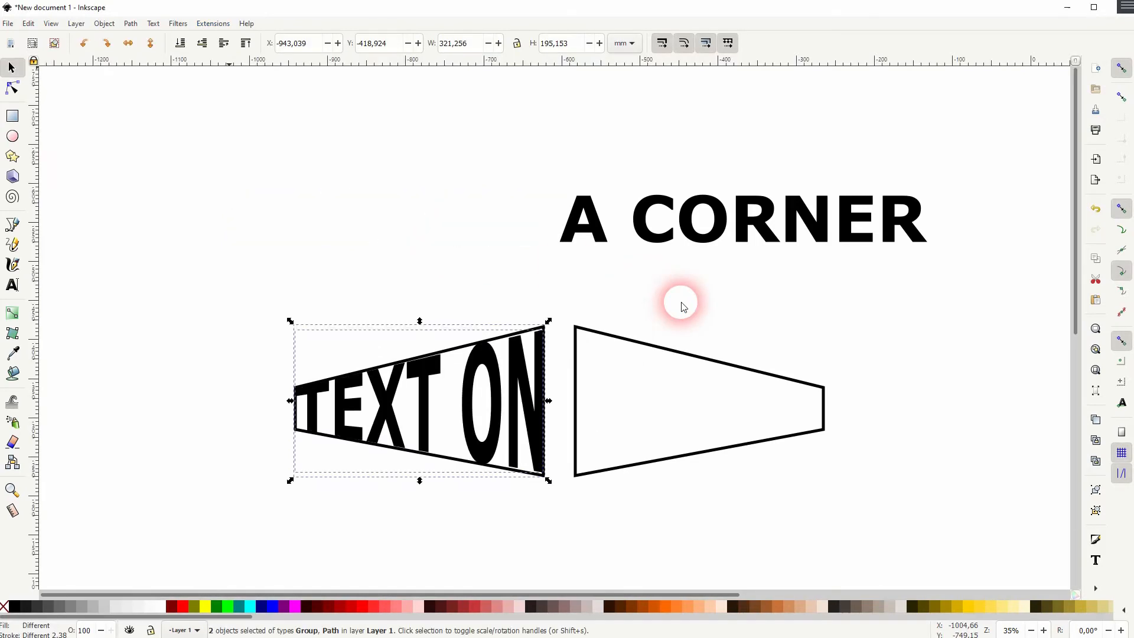
Apply the Envelope extension to the A CORNER group and the right trapezoid to fit the text into it.
left_click(740, 223)
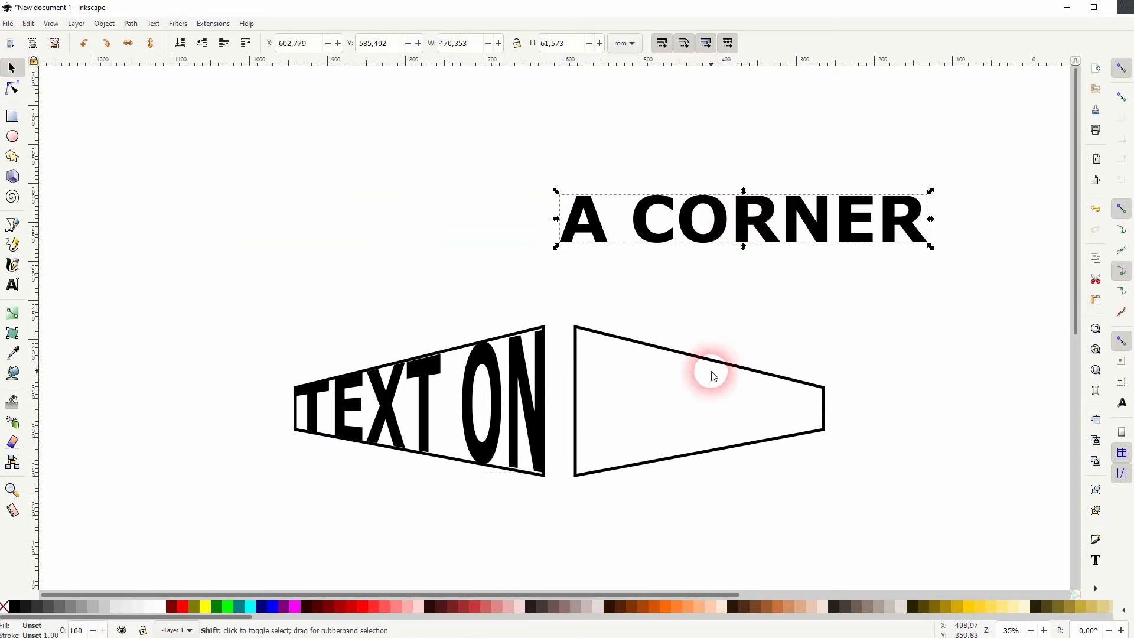
left_click(713, 362, "shift")
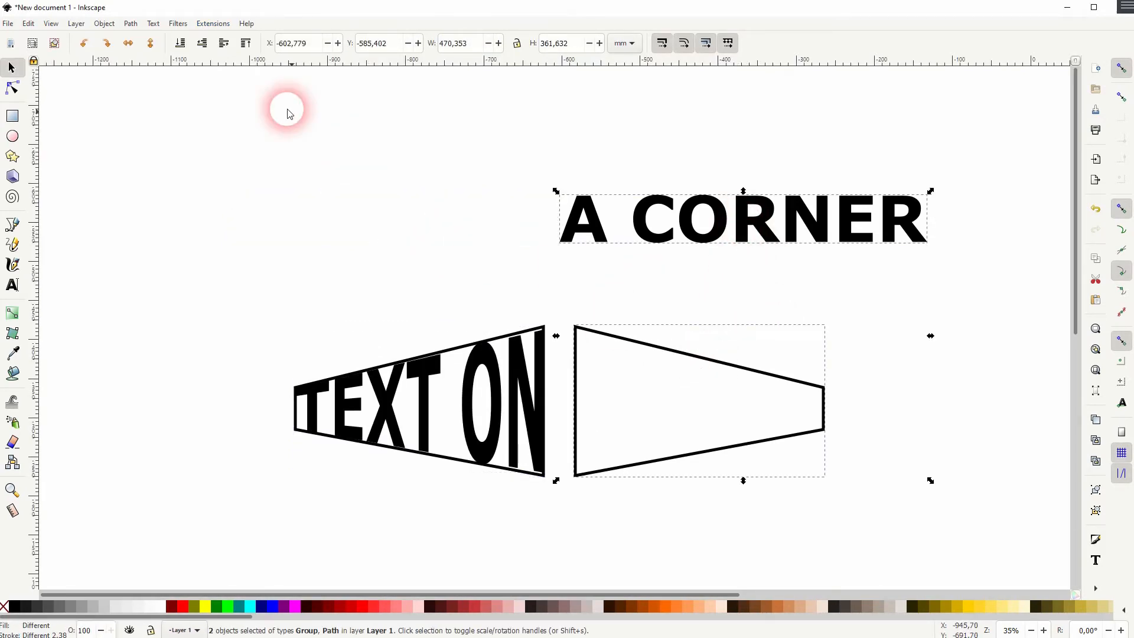
left_click(207, 27)
left_click(297, 180)
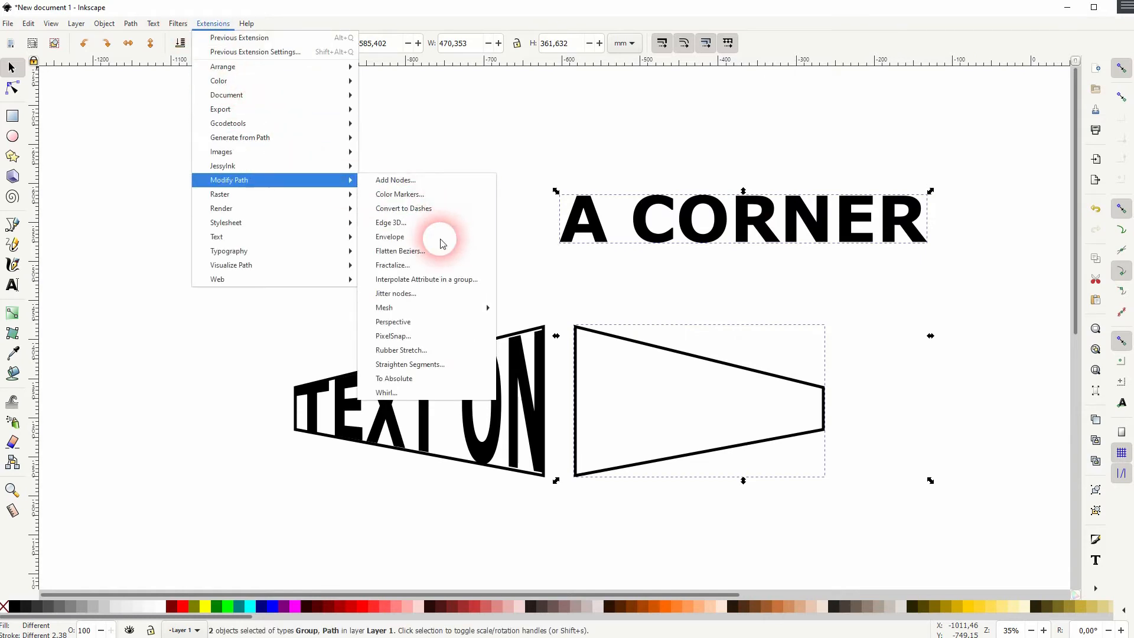
left_click(441, 237)
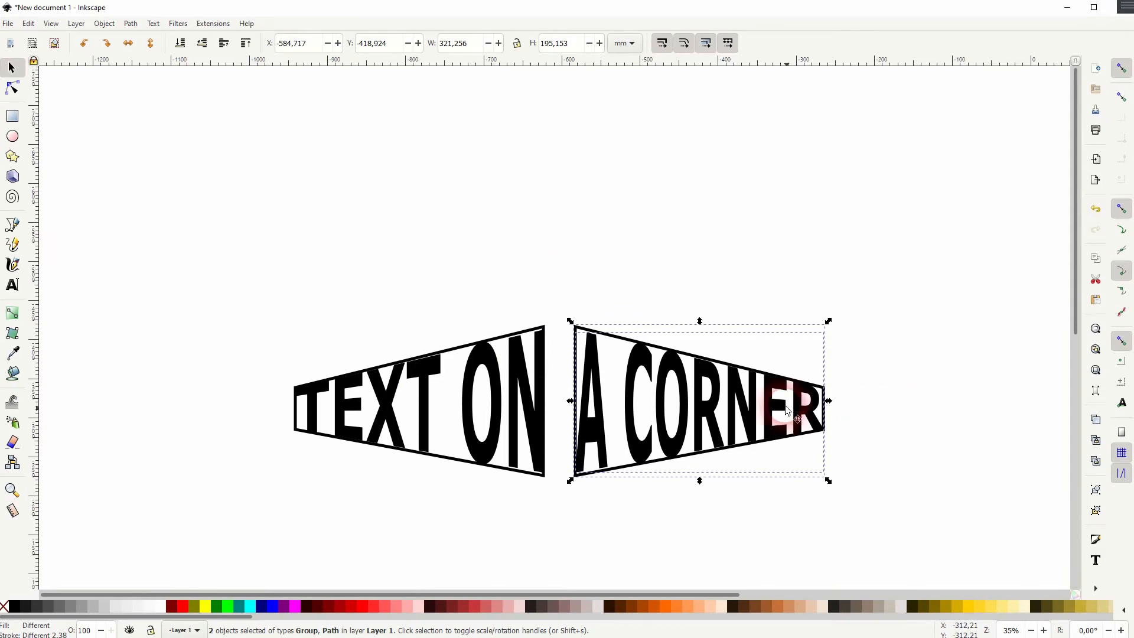
left_click(72, 608)
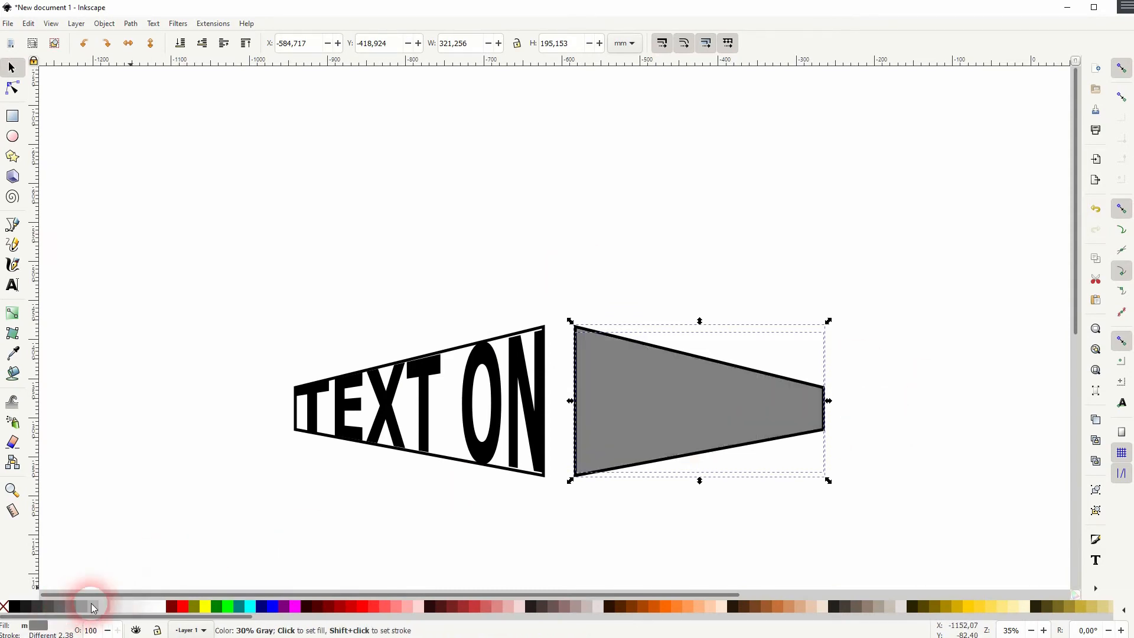
left_click(925, 344)
left_click(724, 370)
key("Delete")
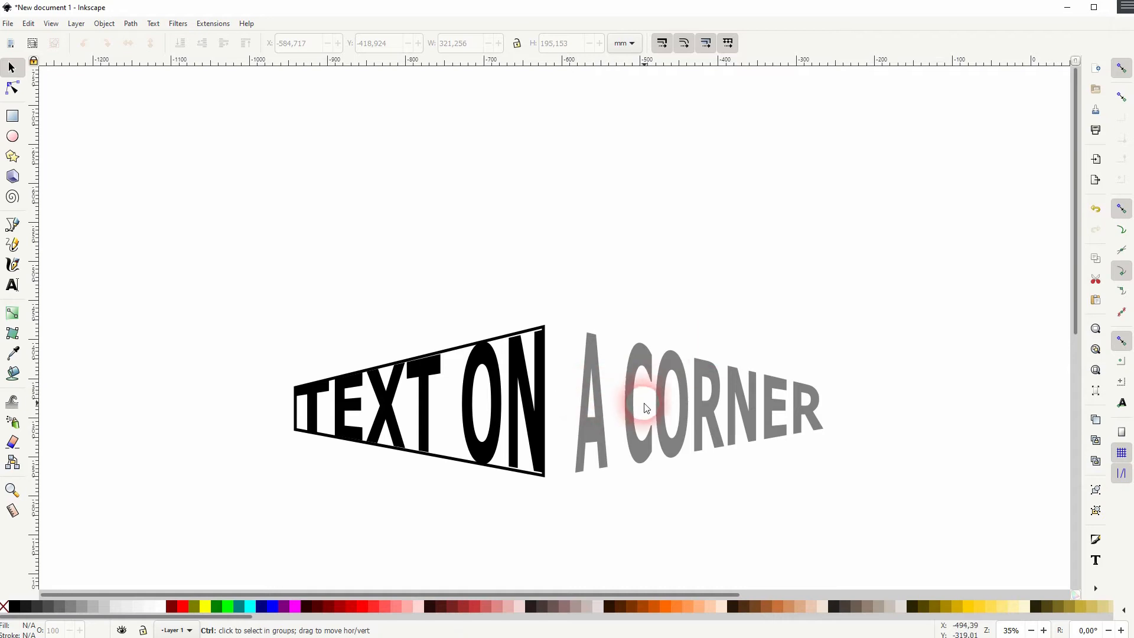
key("ctrl+z")
key("ctrl+z")
Nudge A CORNER and its trapezoid together about 37 mm left until its tall edge meets the TEXT ON trapezoid.
left_click_drag(561, 492, 925, 258)
key("Left")
key("Left")
key("Left")
key("Left")
key("Left")
key("Left")
key("Left")
key("Left")
key("Left")
key("Left")
key("Left")
key("Left")
key("Left")
key("Left")
key("Left")
key("Left")
key("Left")
key("Left")
key("Left")
key("Left")
key("Left")
key("Left")
key("Left")
key("Left")
key("Left")
key("Left")
key("Left")
key("Left")
key("Left")
key("Left")
key("Left")
key("Left")
key("Left")
key("Left")
key("Left")
key("Left")
key("Left")
key("Left")
key("Left")
key("Left")
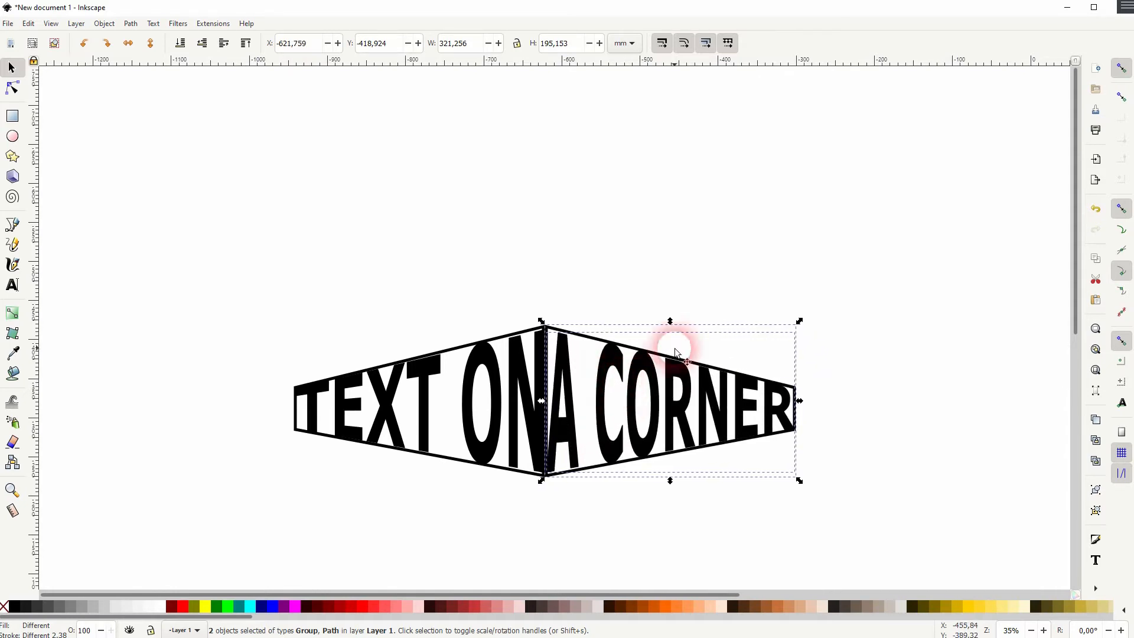
Delete both trapezoid outlines, keeping only the warped lettering.
left_click(752, 291)
left_click(582, 342)
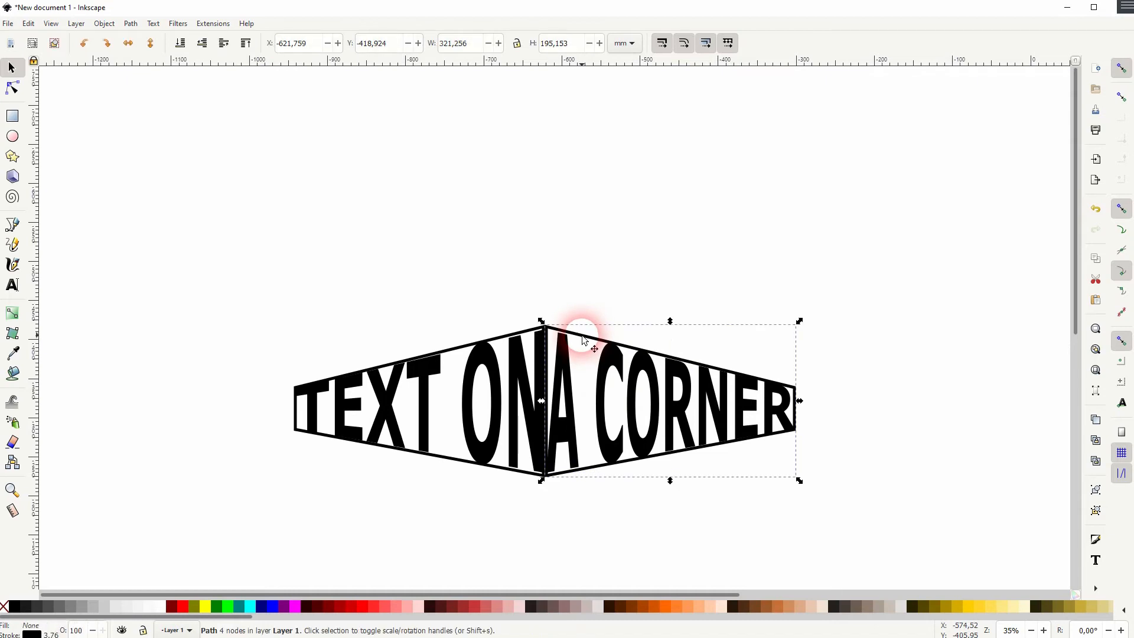
key("Delete")
left_click(456, 351)
key("Delete")
left_click(637, 424)
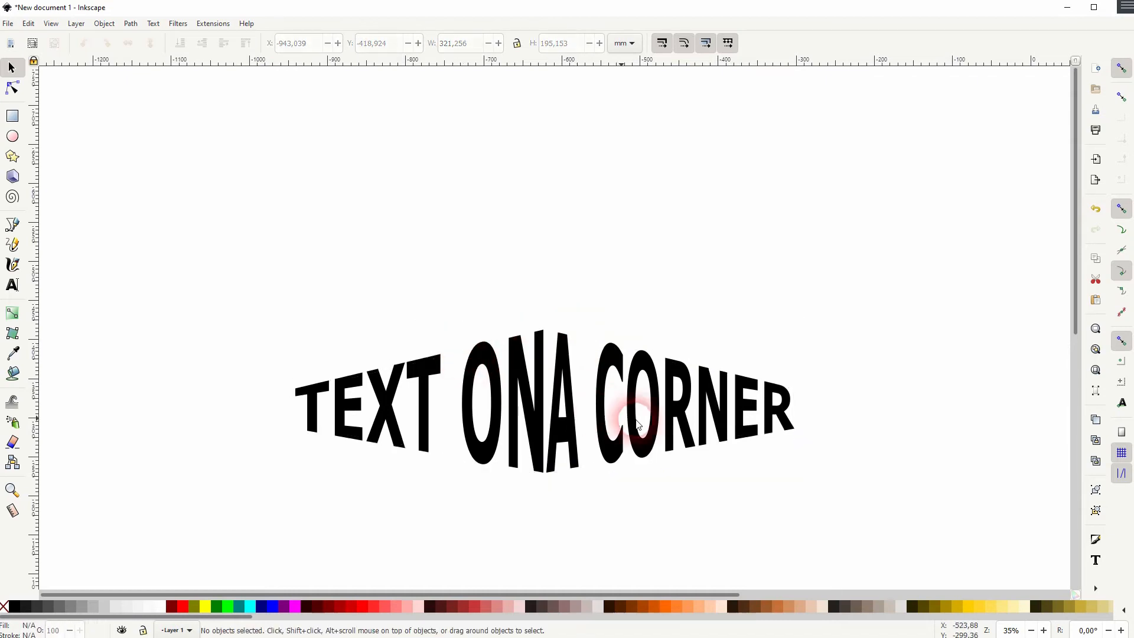
Fill the warped A CORNER group with medium gray.
left_click(601, 394)
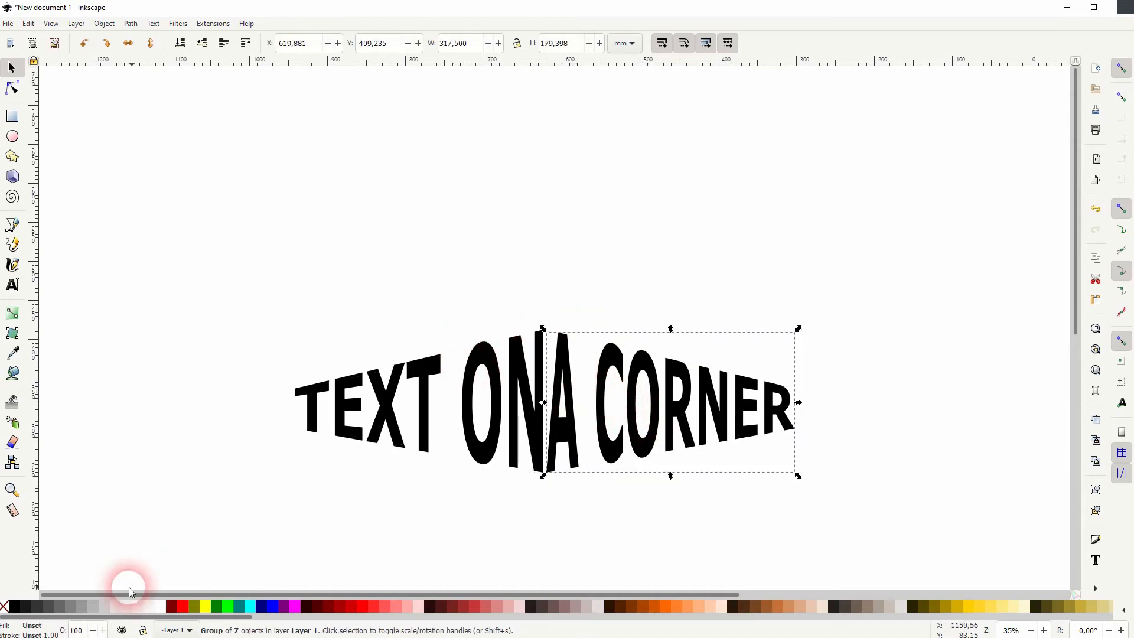
left_click(72, 608)
left_click(150, 391)
Move both warped text halves together upward to about X -927 mm, Y -663 mm.
left_click_drag(244, 509, 856, 284)
left_click_drag(558, 399, 566, 198)
left_click(602, 337)
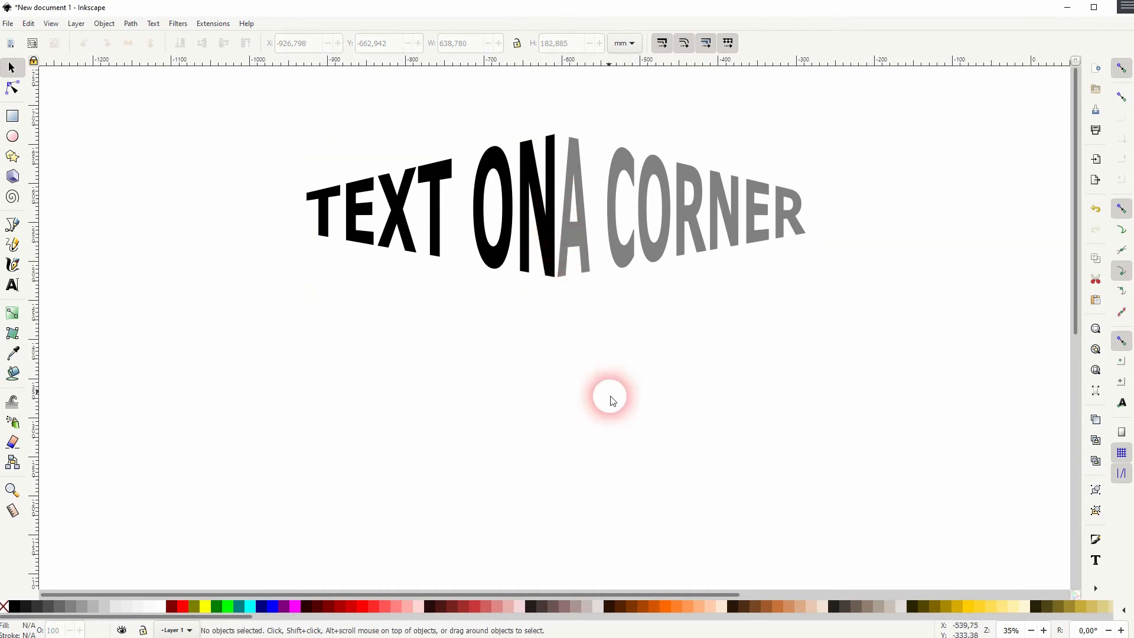
Move a spare flat TEXT ON A CORNER copy up to just below the warped text, at about X -1109 mm, Y -397 mm.
scroll(622, 391, "down", 1, "ctrl")
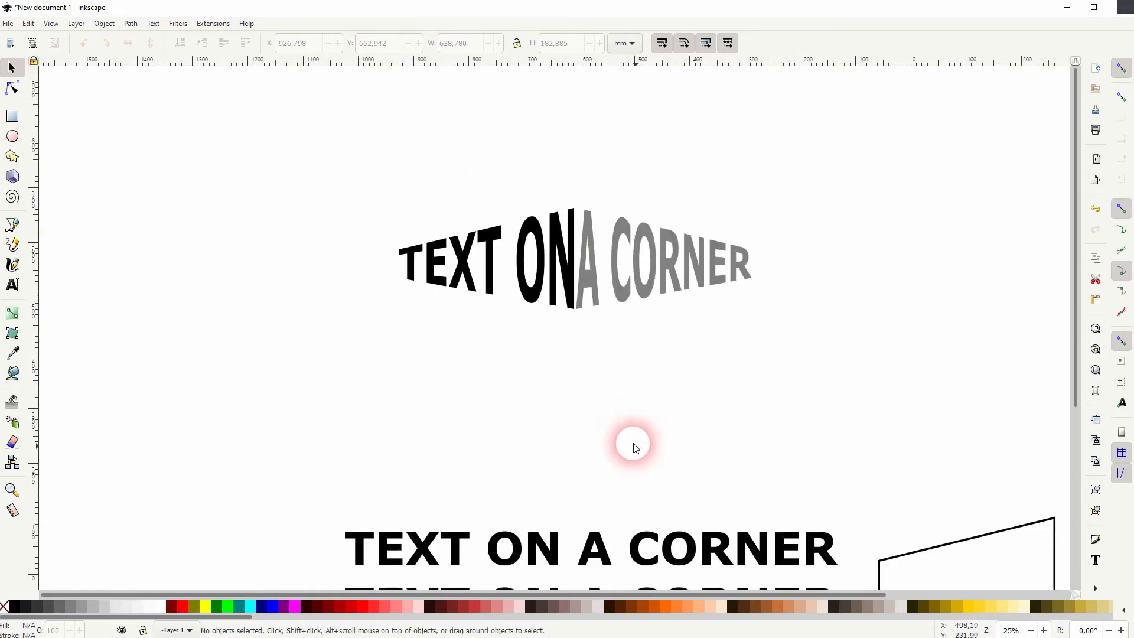
left_click_drag(633, 444, 591, 373)
left_click_drag(492, 482, 466, 297)
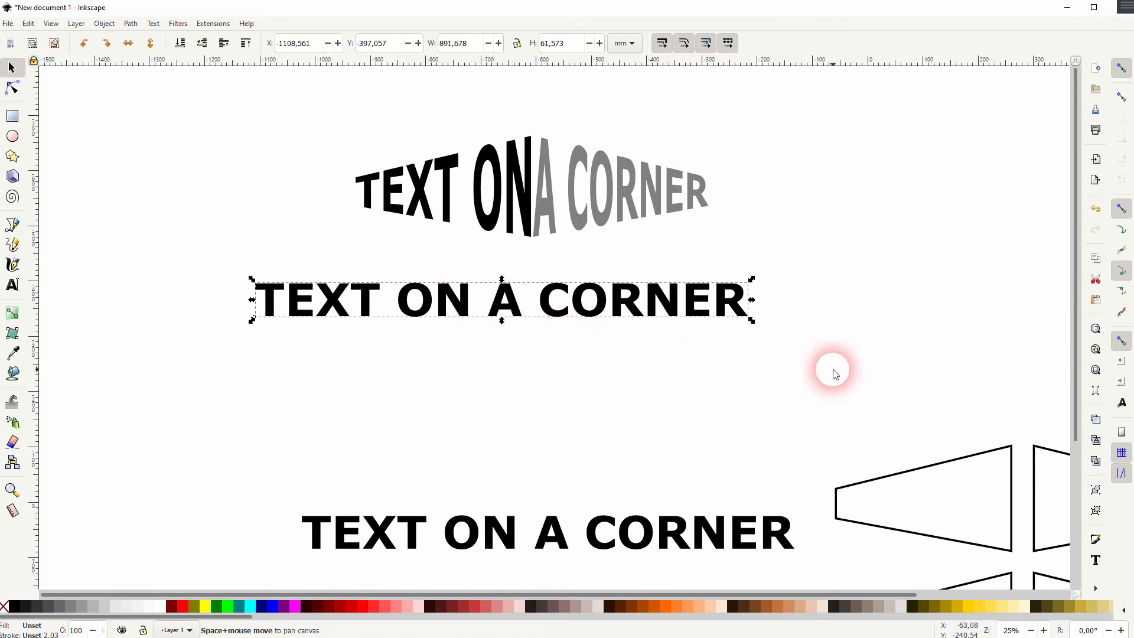
Move one pair of spare trapezoids up beside the flat text, at about X -87 mm, Y -466 mm.
left_click_drag(834, 373, 618, 374)
left_click_drag(600, 421, 1025, 565)
left_click_drag(818, 477, 803, 278)
left_click(239, 383)
left_click_drag(232, 378, 307, 398)
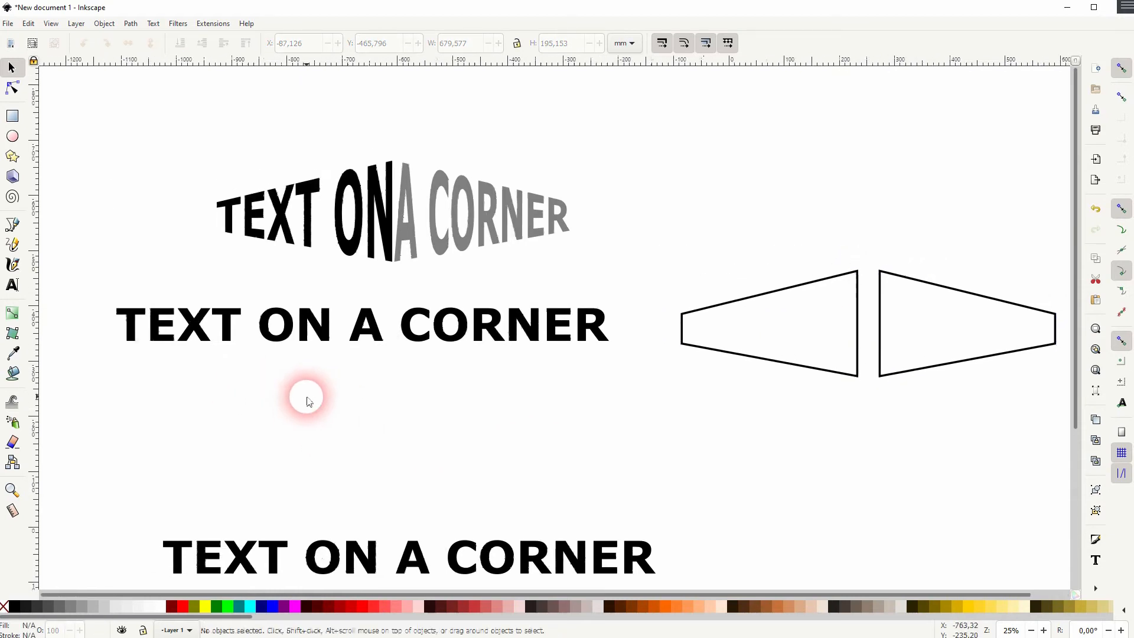
Replace the space between ON and A with the placeholder character 9 in the upper flat text.
left_click(280, 329)
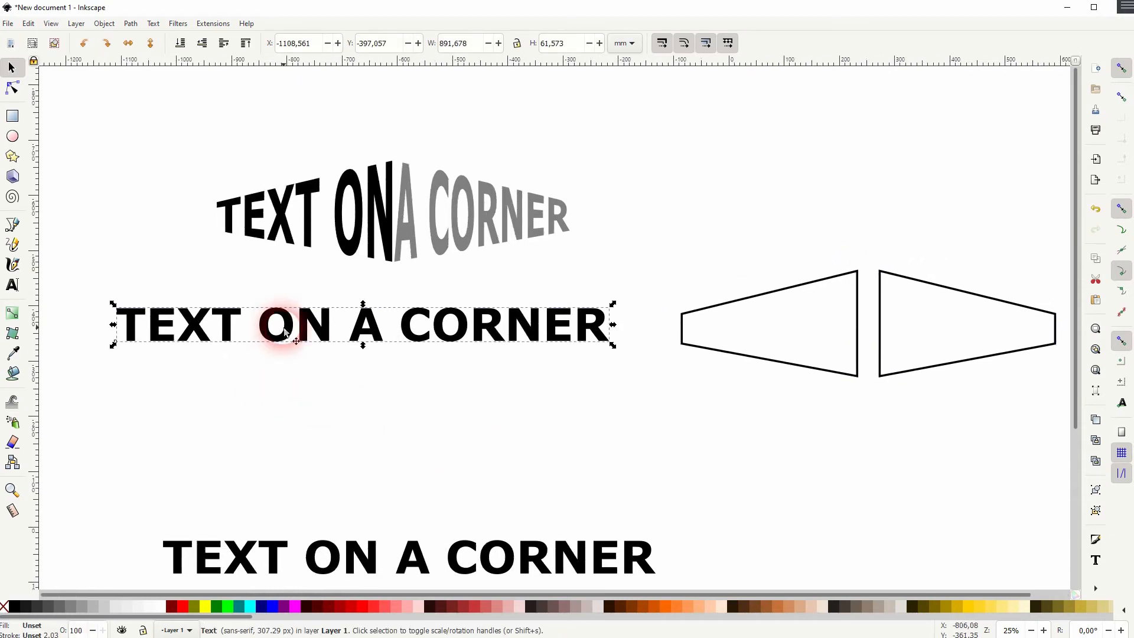
double_click(331, 331)
type("9")
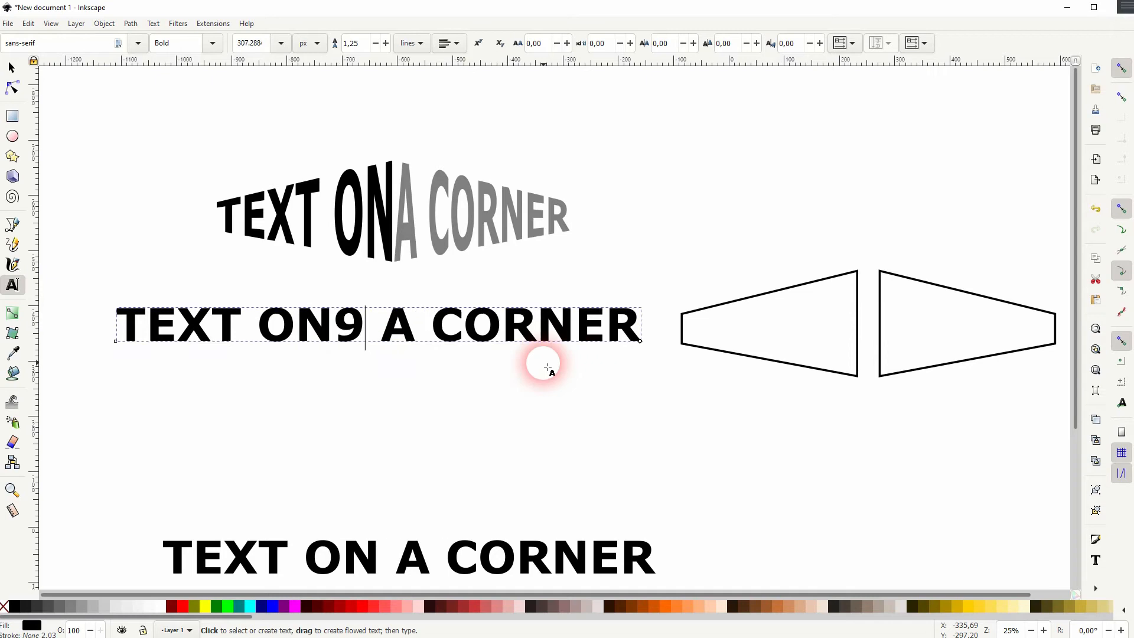
key("Delete")
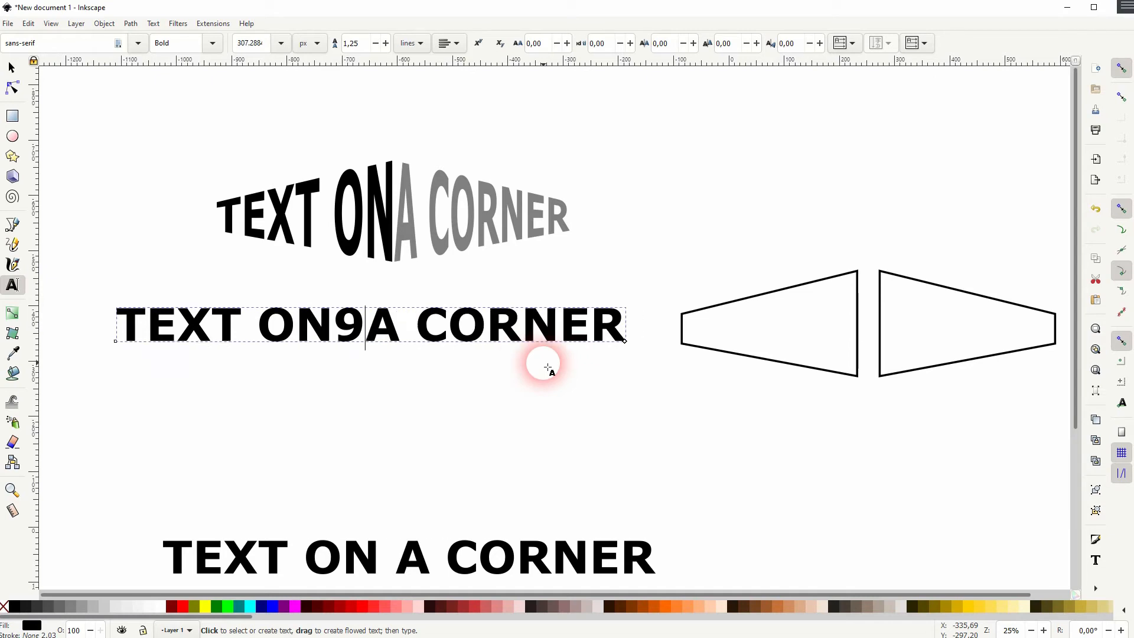
left_click(10, 69)
left_click(362, 381)
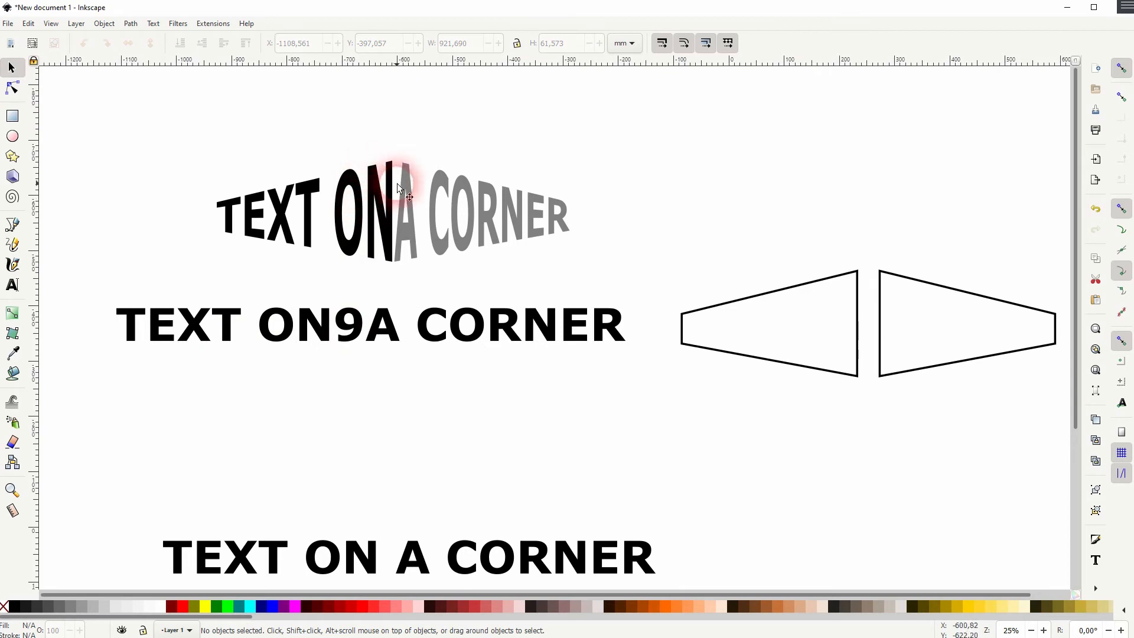
Convert the TEXT ON9A CORNER text to paths and ungroup it into separate letters.
left_click(350, 327)
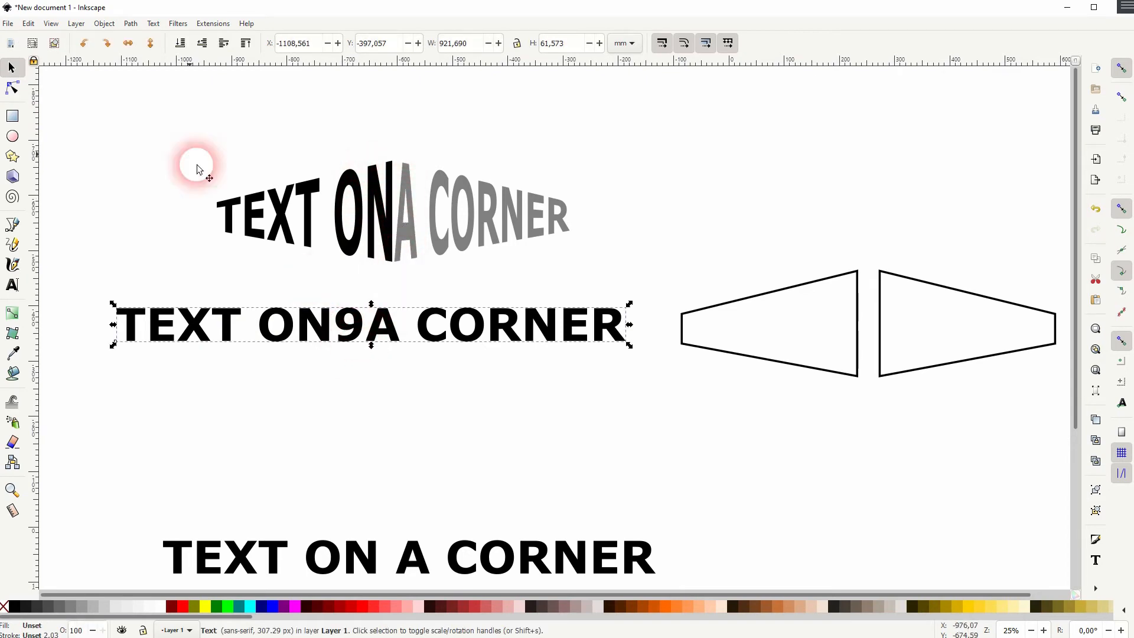
left_click(131, 24)
left_click(147, 39)
left_click(105, 23)
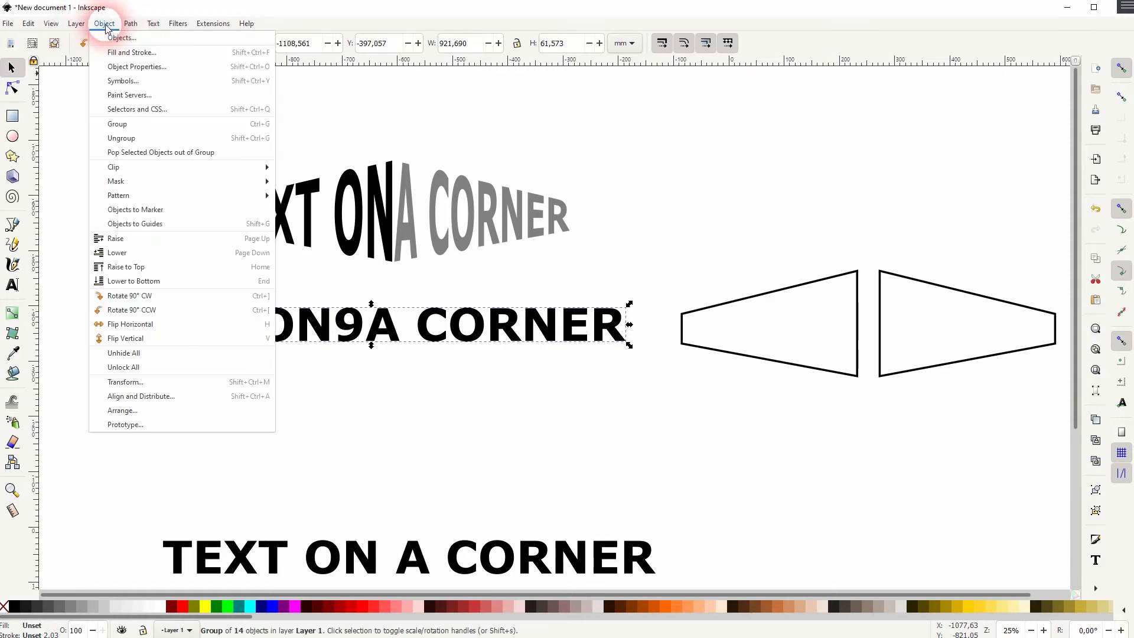
left_click(155, 138)
left_click(337, 392)
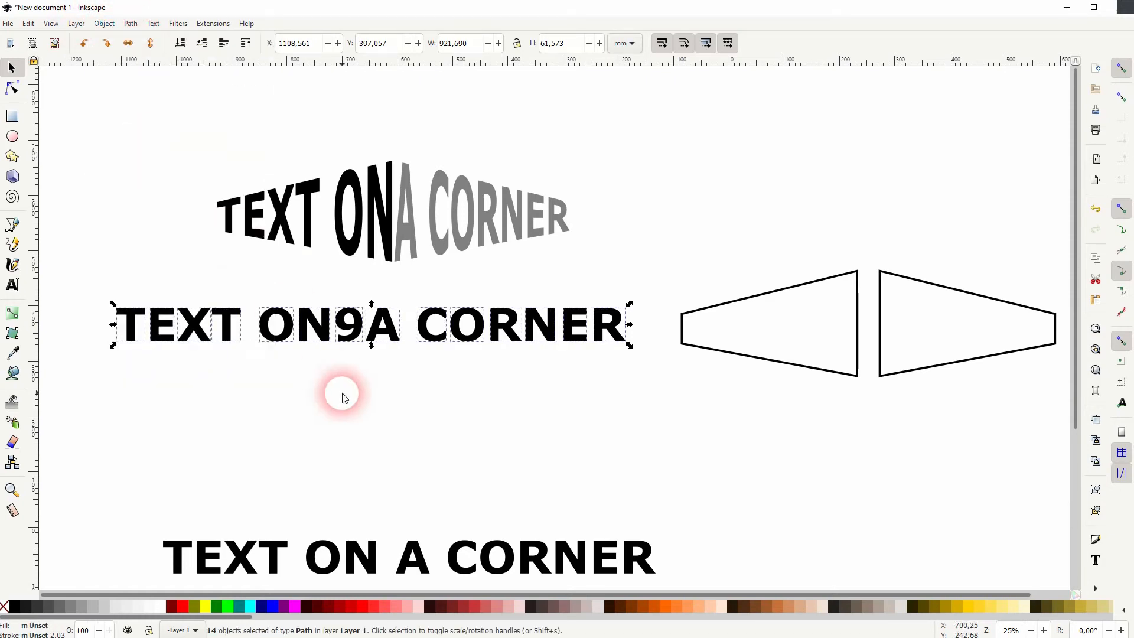
Set the opacity of the 9 character to 0% in Fill and Stroke.
left_click(357, 329)
left_click(110, 25)
left_click(121, 37)
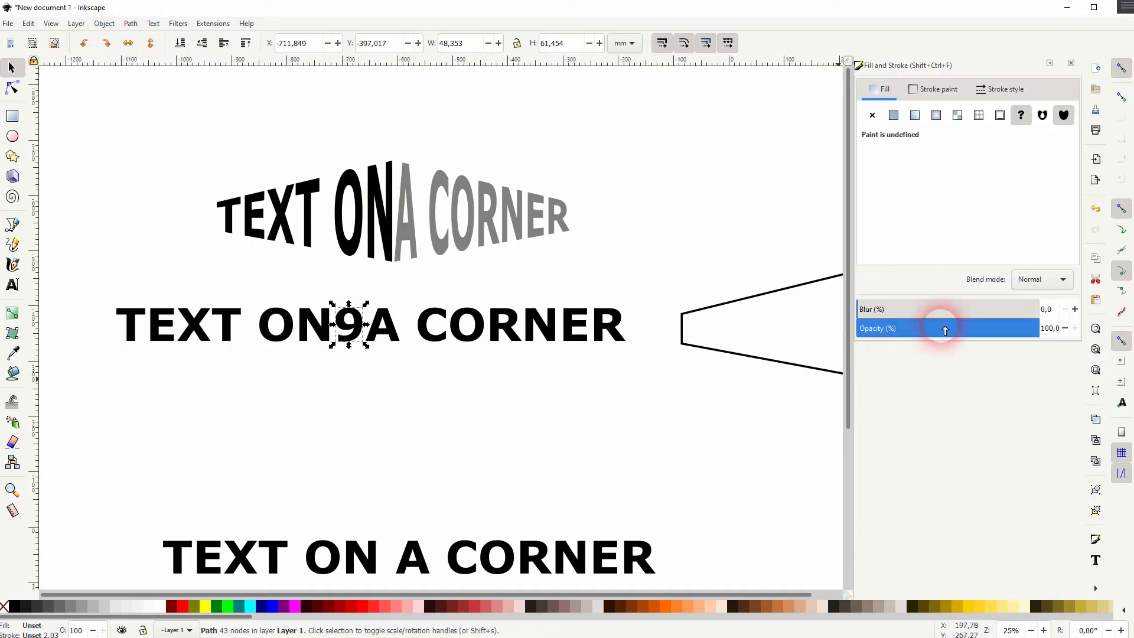
left_click_drag(945, 328, 843, 324)
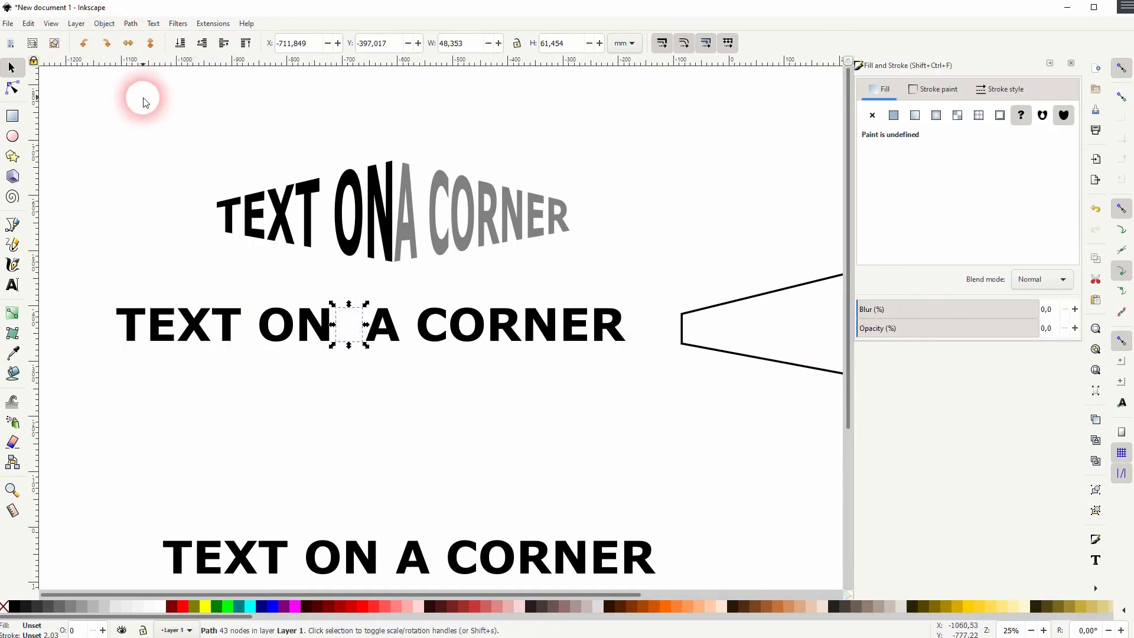
left_click(343, 368)
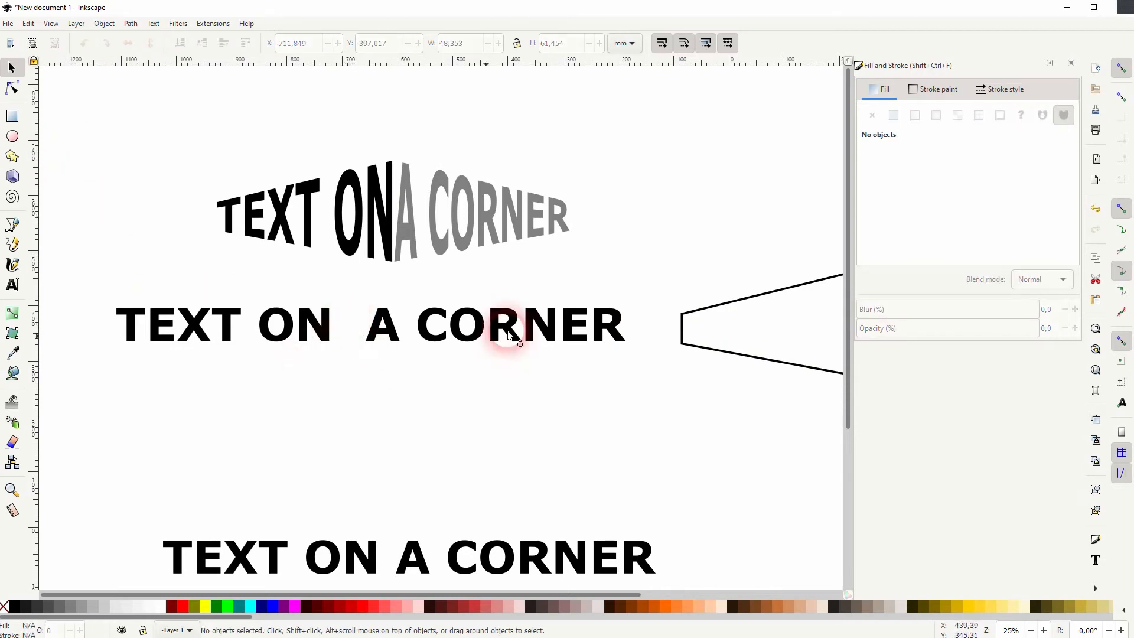
left_click(1071, 62)
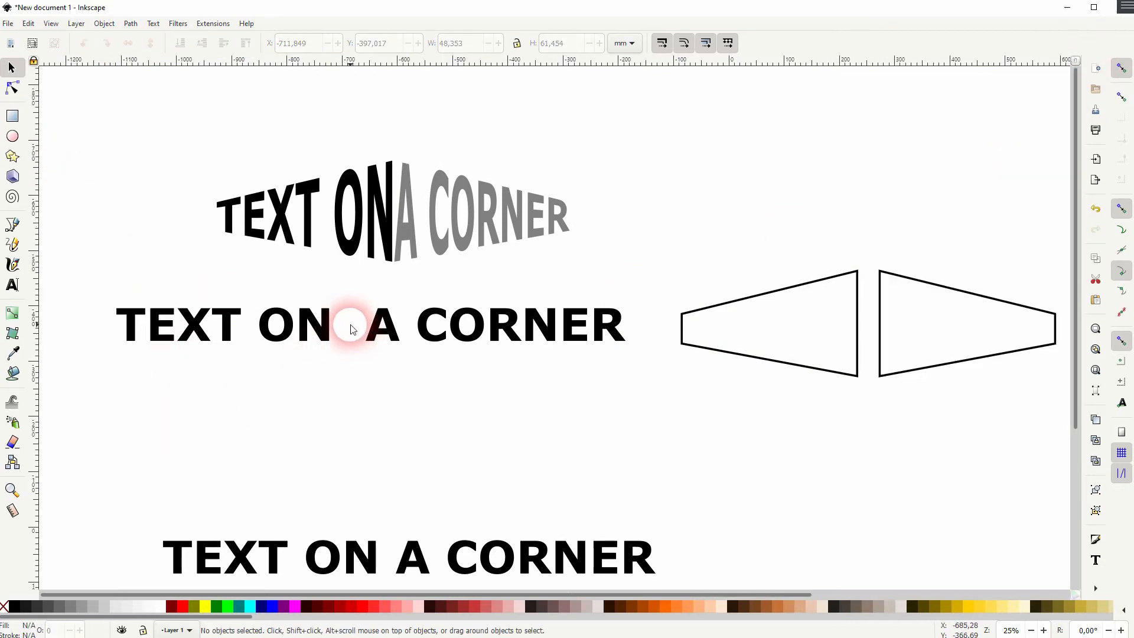
Group the TEXT ON letters together with the invisible 9, and group the A CORNER letters separately.
left_click_drag(89, 353, 367, 285)
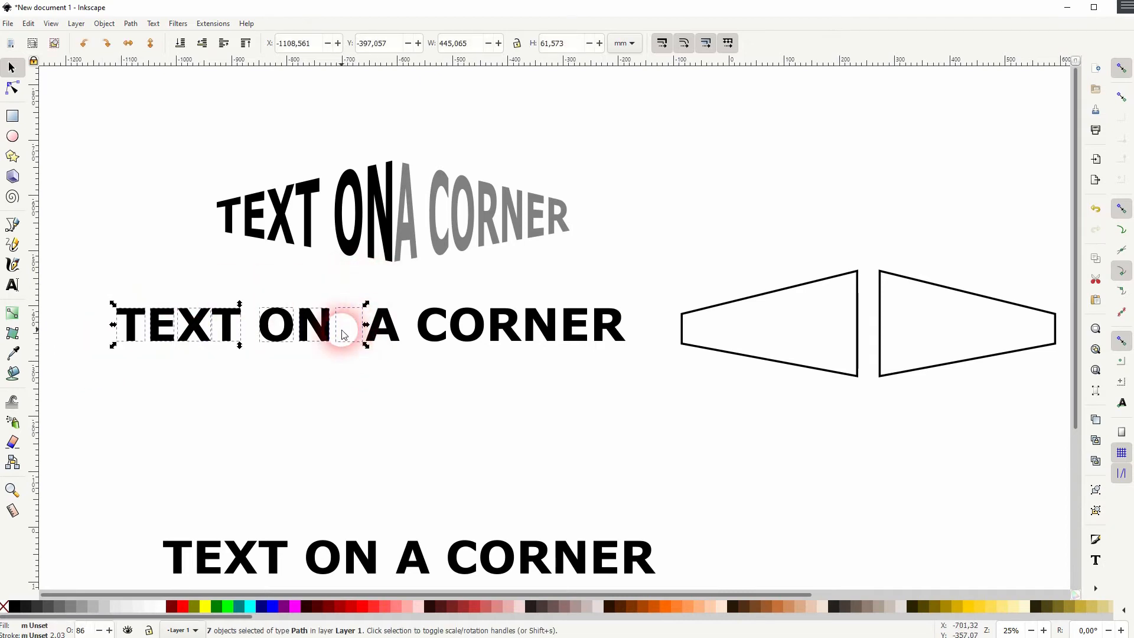
left_click(105, 24)
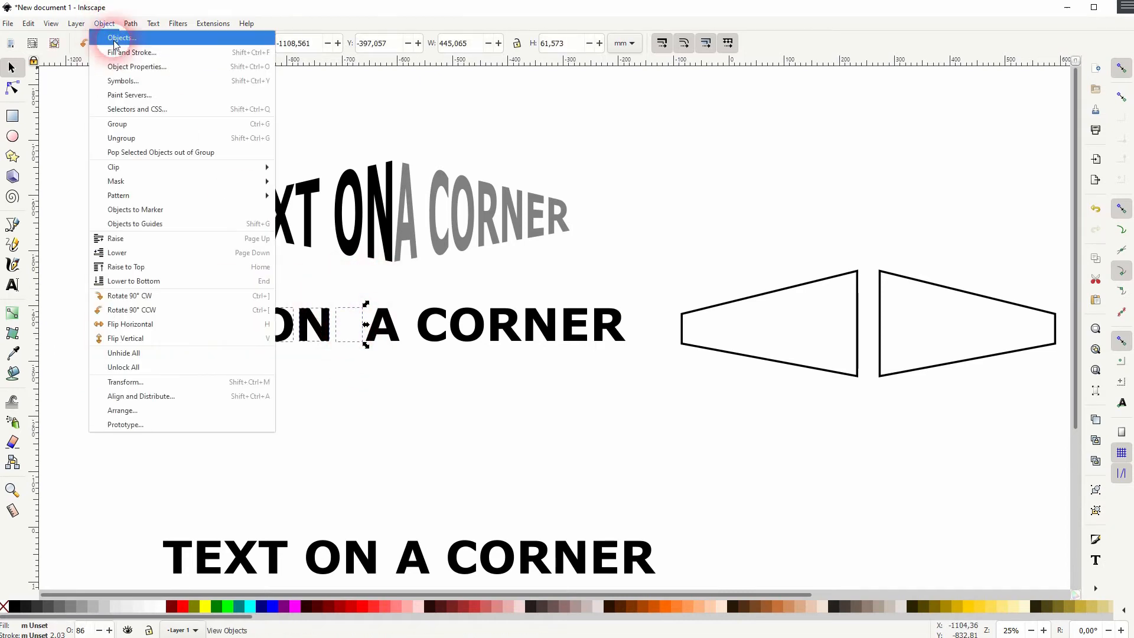
left_click(144, 122)
left_click(381, 379)
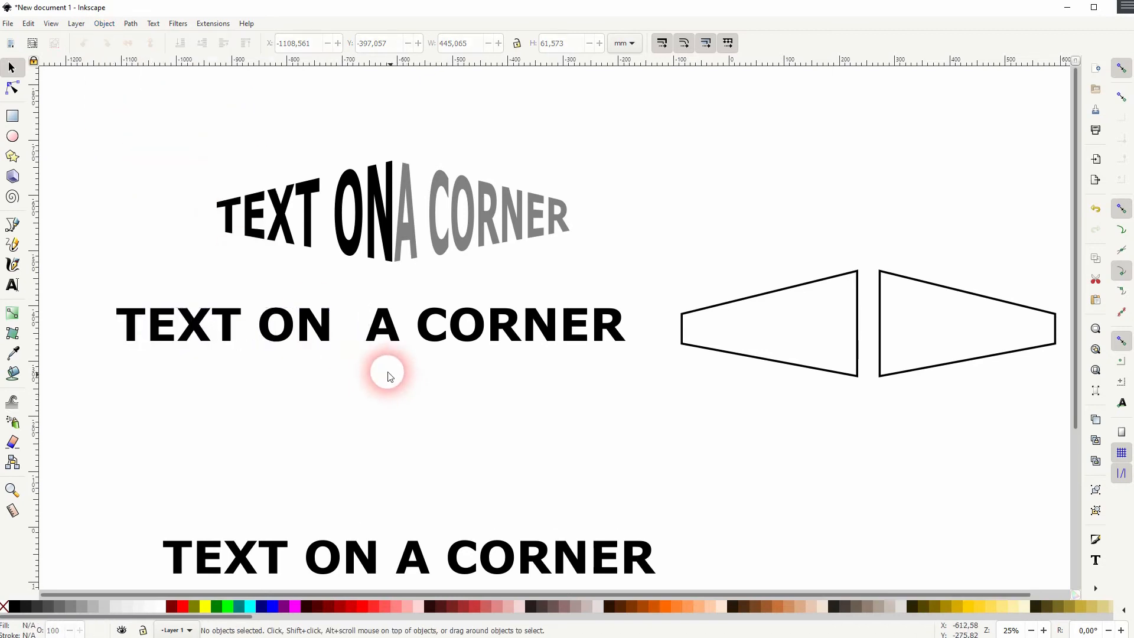
left_click_drag(364, 345, 636, 294)
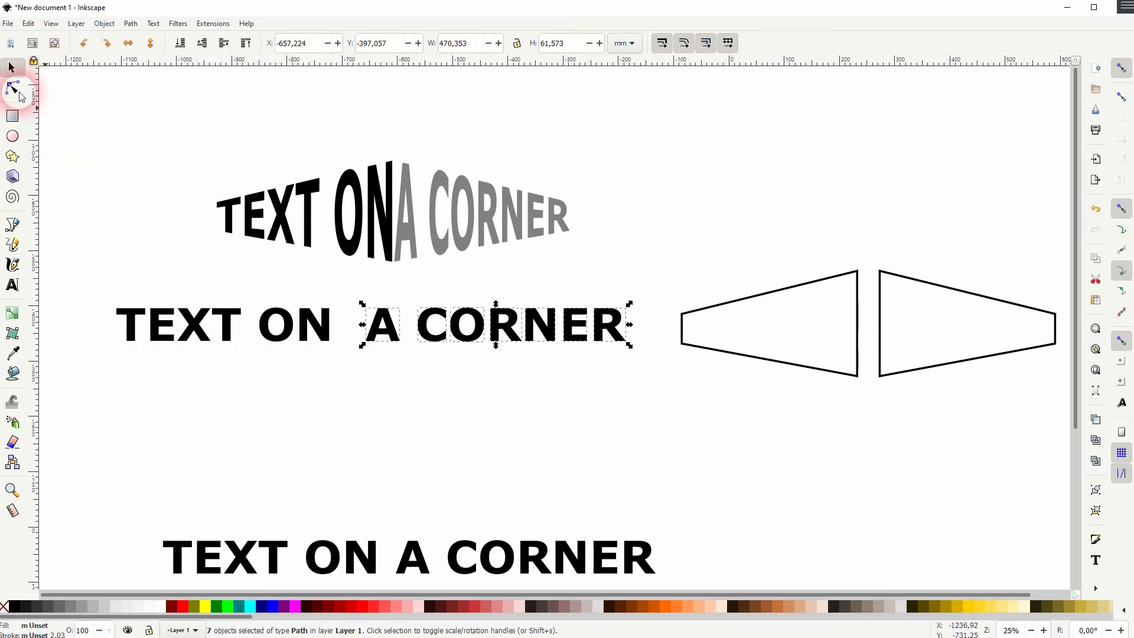
left_click(104, 23)
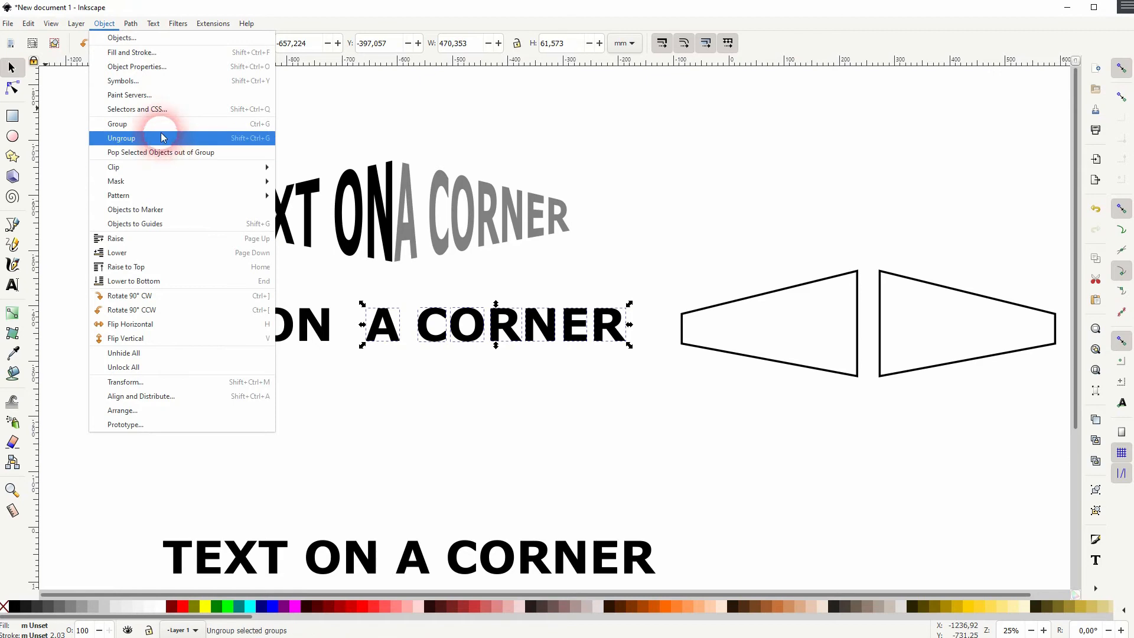
left_click(169, 152)
Warp the TEXT ON group with its invisible 9 into the left trapezoid using the perspective path extension.
left_click(300, 322)
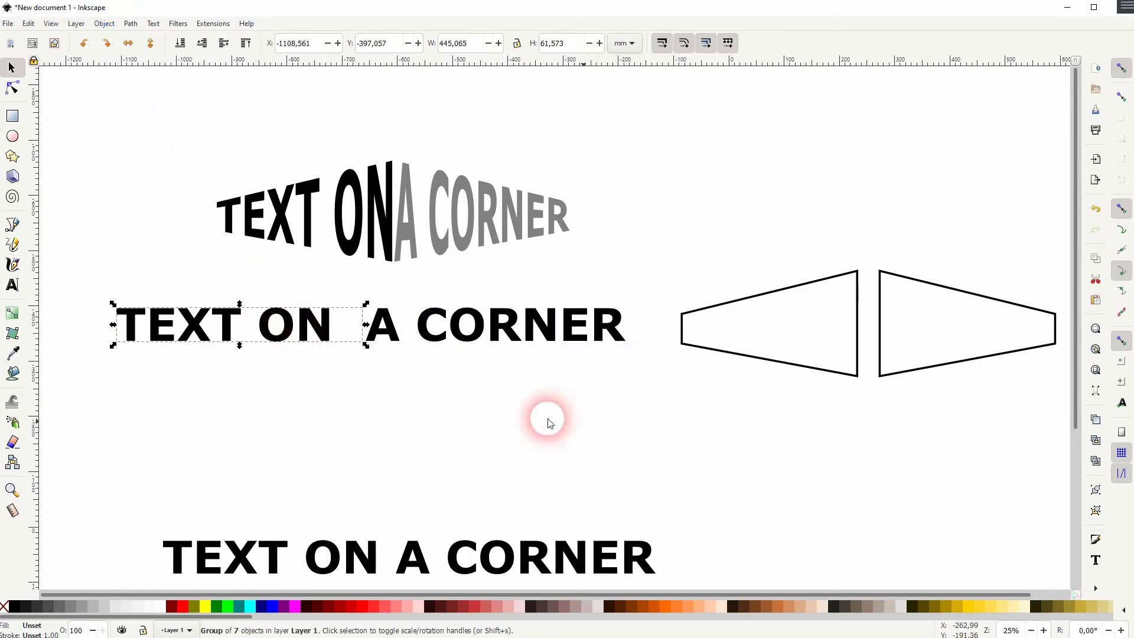
left_click(769, 301, "shift")
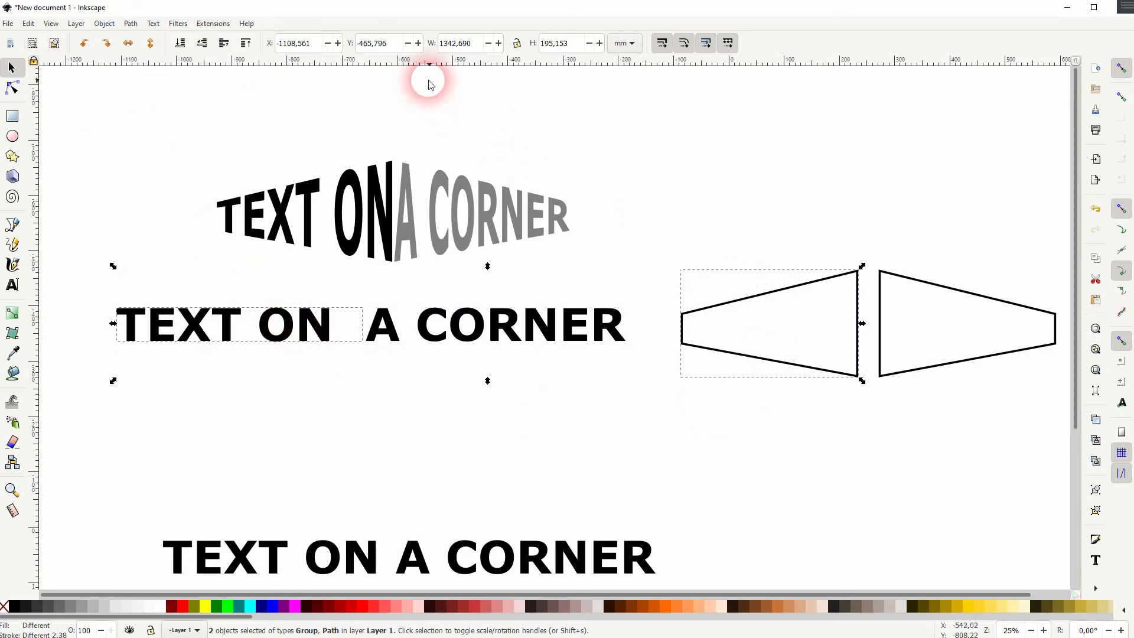
left_click(213, 23)
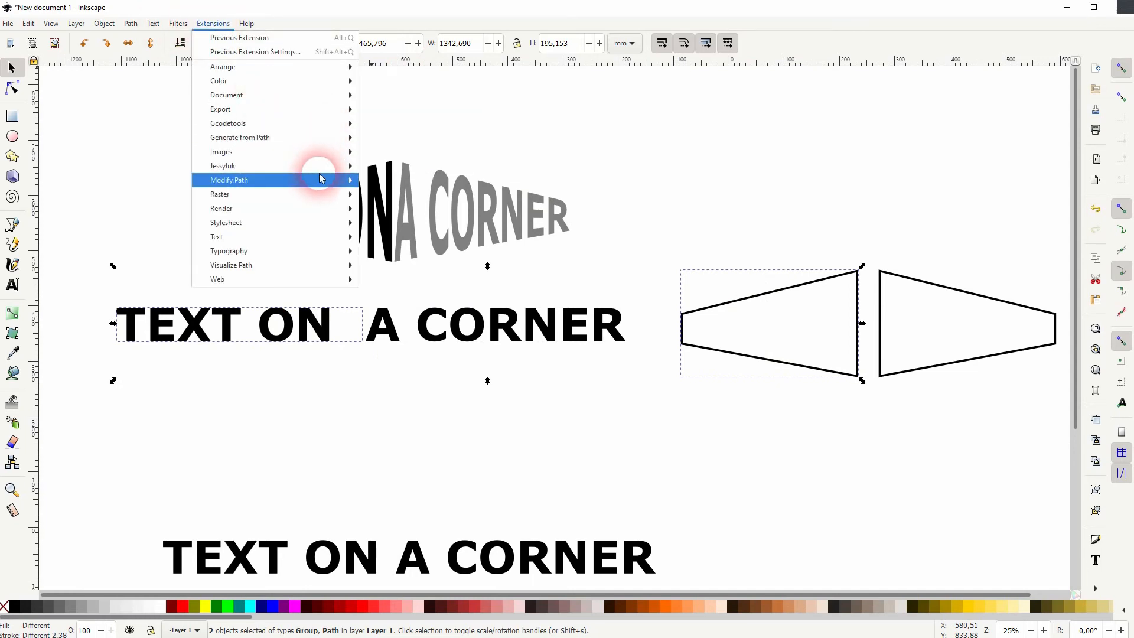
mouse_move(320, 179)
left_click(440, 240)
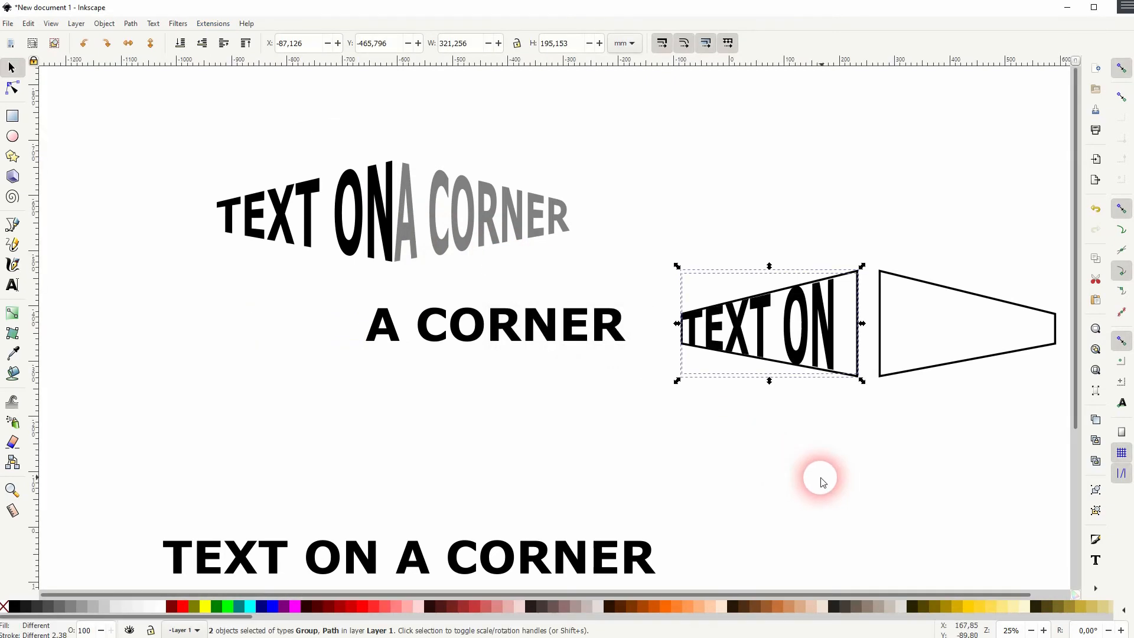
left_click(860, 435)
Warp the A CORNER group into the right trapezoid using the perspective path extension.
left_click(630, 336)
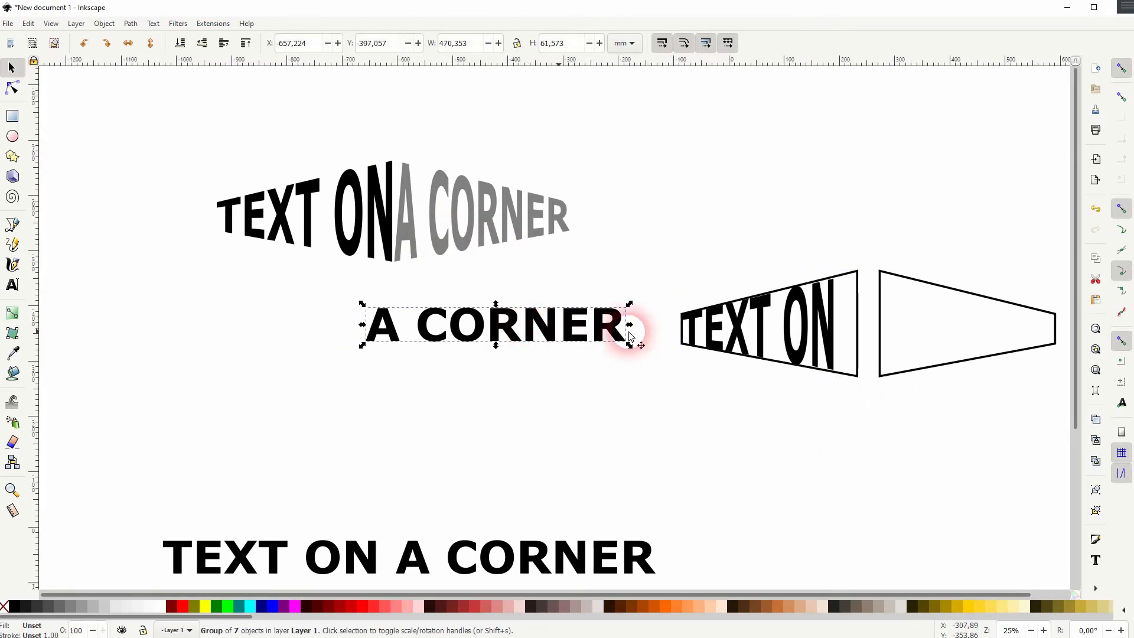
left_click(881, 309, "shift")
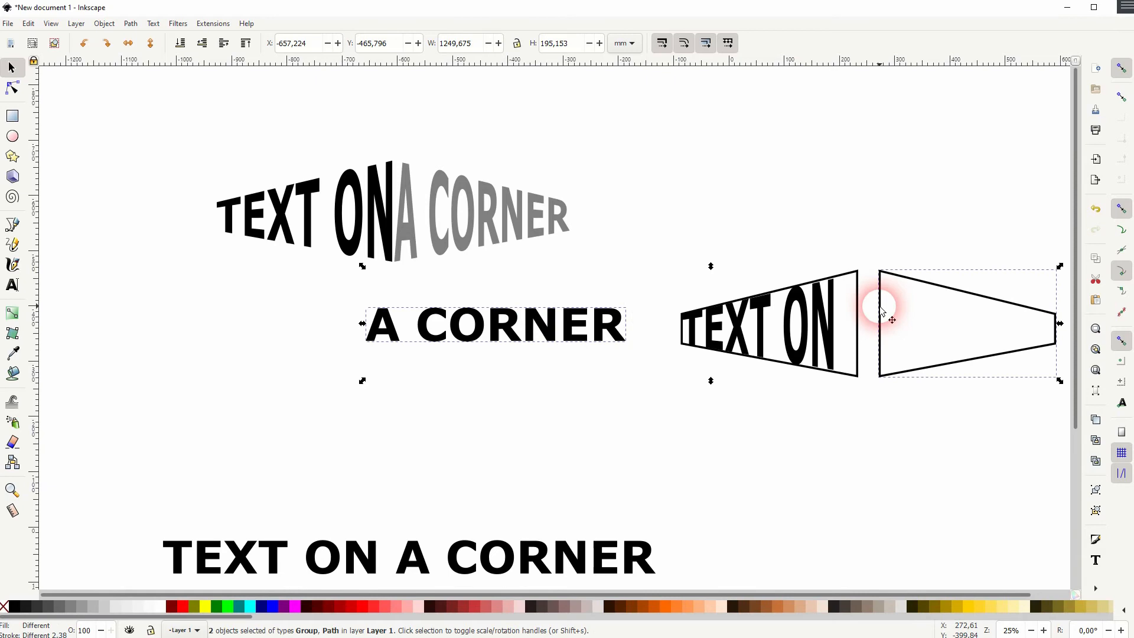
left_click(206, 25)
left_click(334, 140)
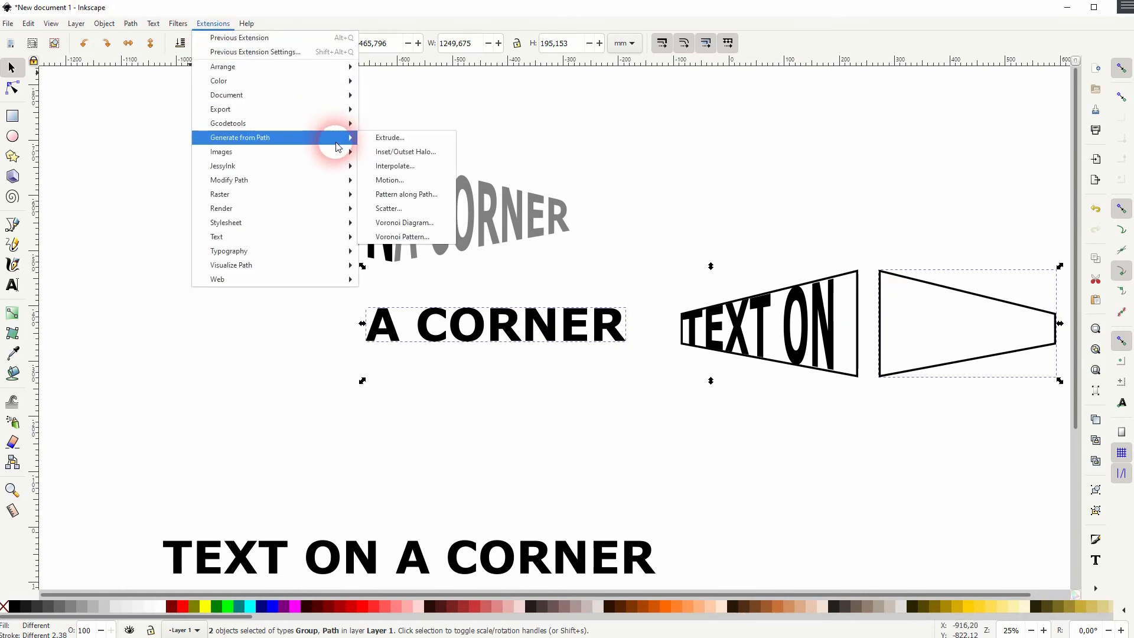
mouse_move(325, 181)
left_click(431, 238)
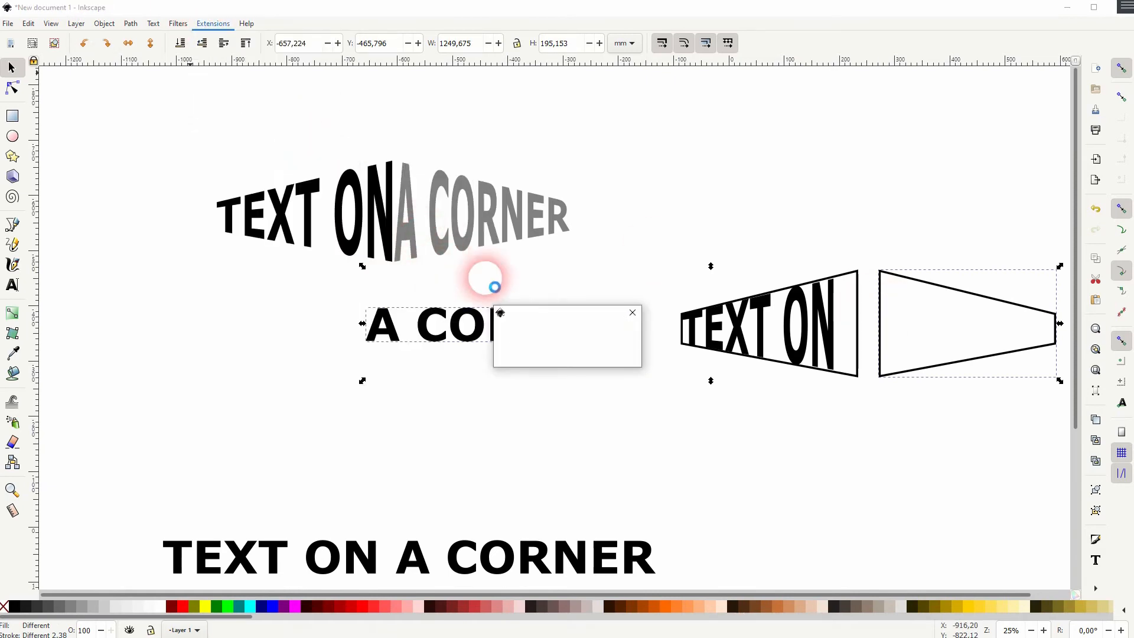
left_click(904, 407)
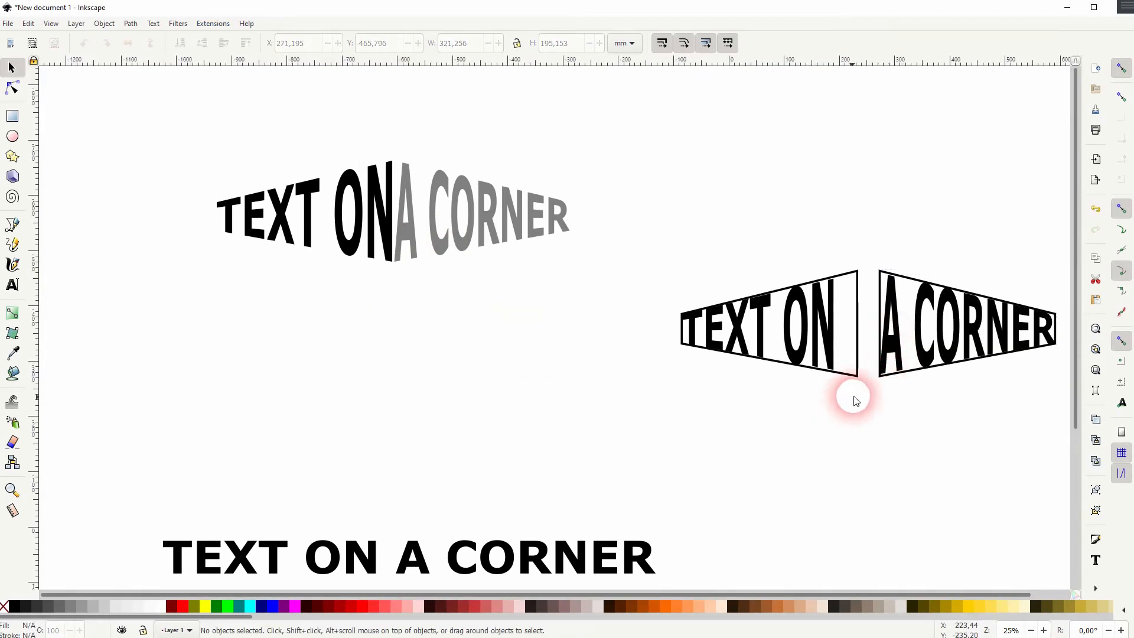
Shift warped A CORNER left to about X 234 mm, Y -456 mm, and delete both trapezoid outlines.
left_click_drag(894, 348, 868, 338)
left_click(1030, 295)
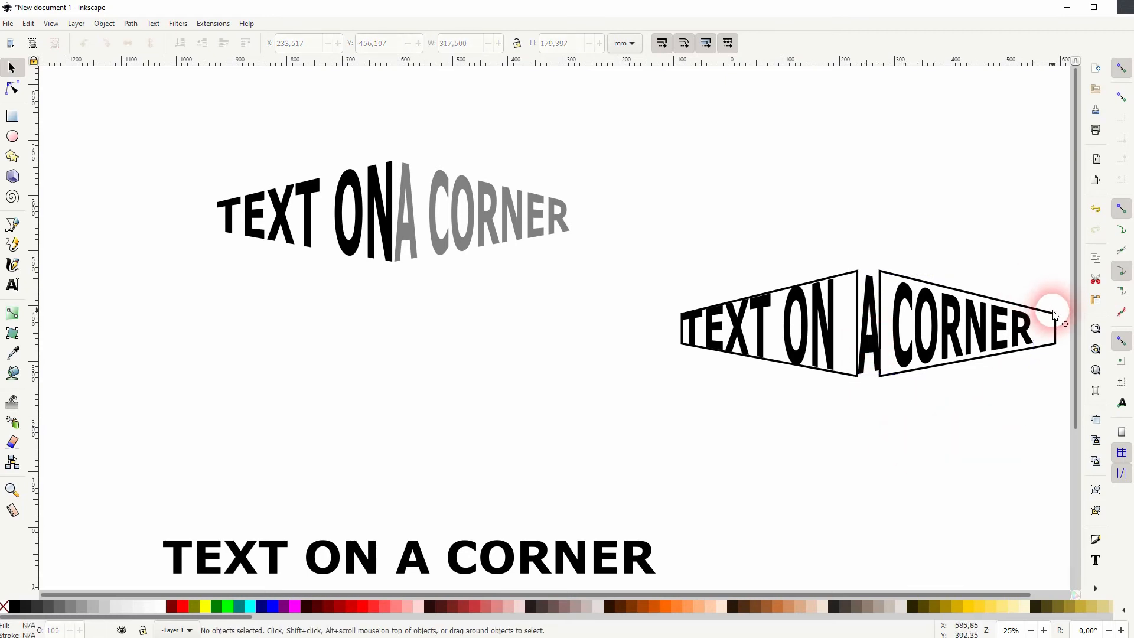
left_click(1047, 318)
key("Delete")
left_click(849, 278)
key("Delete")
Move both new warped text halves together to directly below the first corner text.
left_click_drag(664, 397, 1043, 238)
left_click_drag(902, 336, 407, 334)
left_click(514, 360)
Fill the lower warped A CORNER group with 50% gray.
left_click(489, 339)
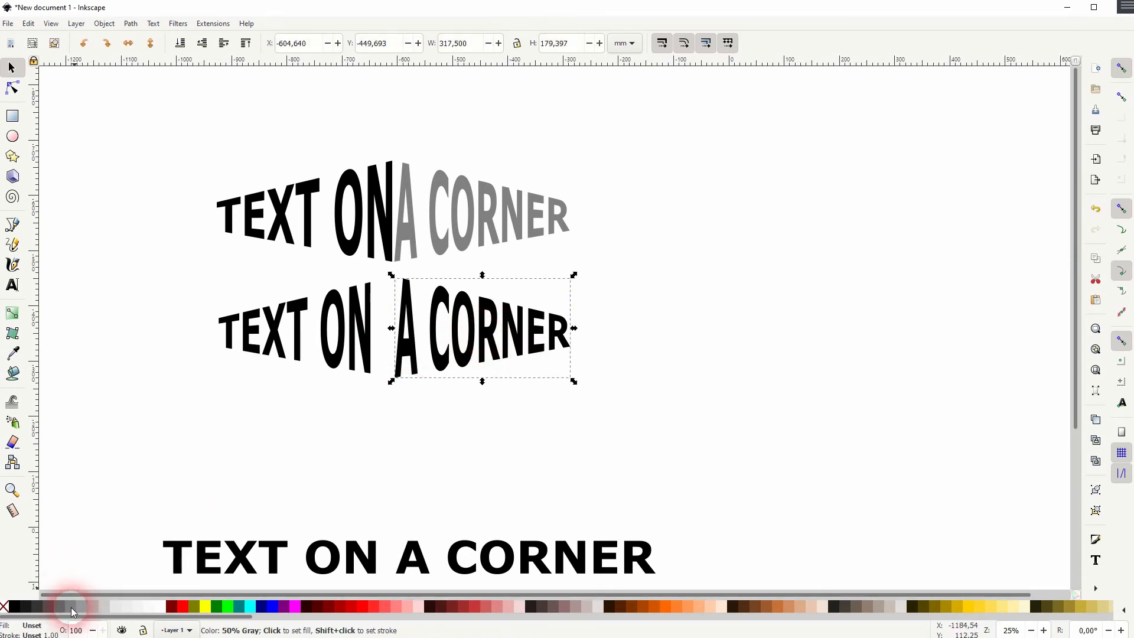
left_click(70, 607)
left_click(606, 423)
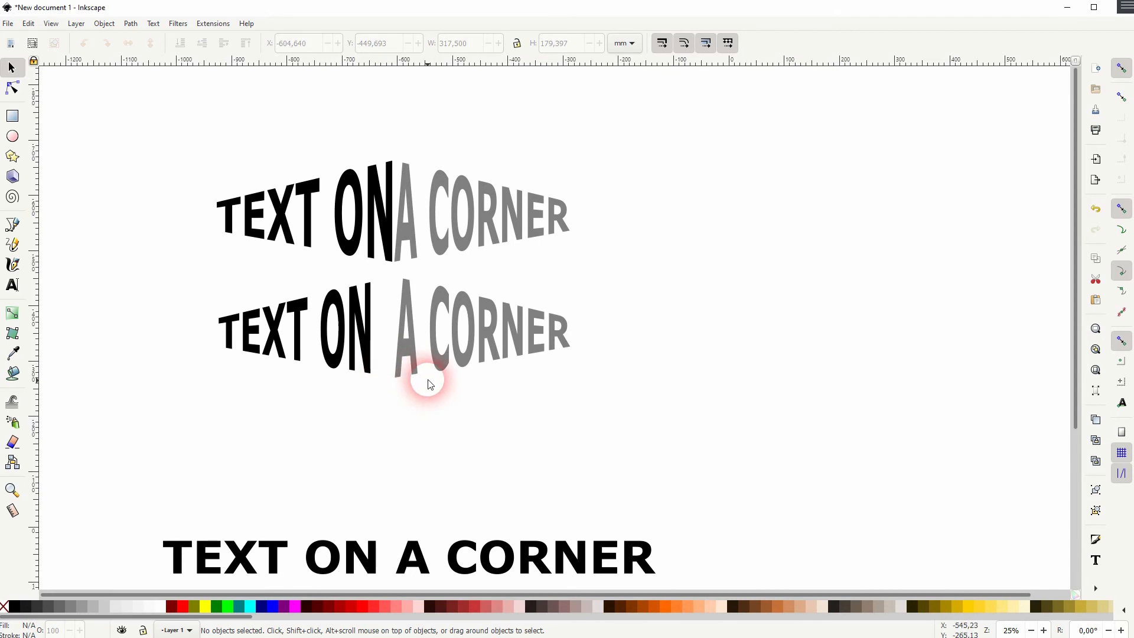
Replace the remaining flat text with YOUTUBE and scale it up to about 869 × 125 mm.
left_click_drag(404, 408, 479, 303)
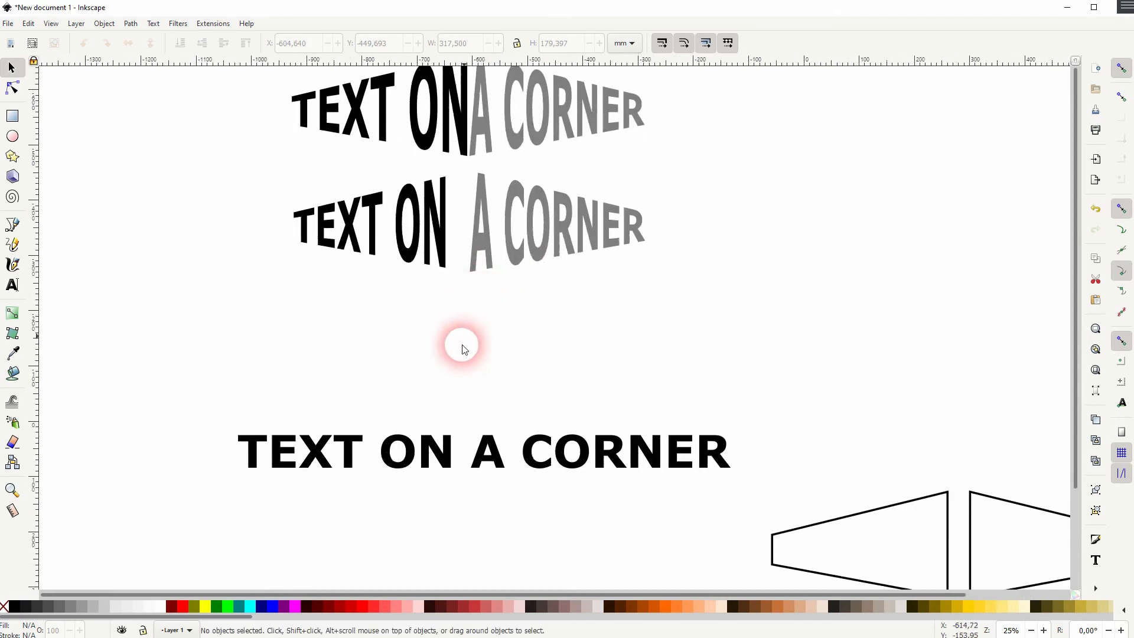
key("t")
triple_click(402, 451)
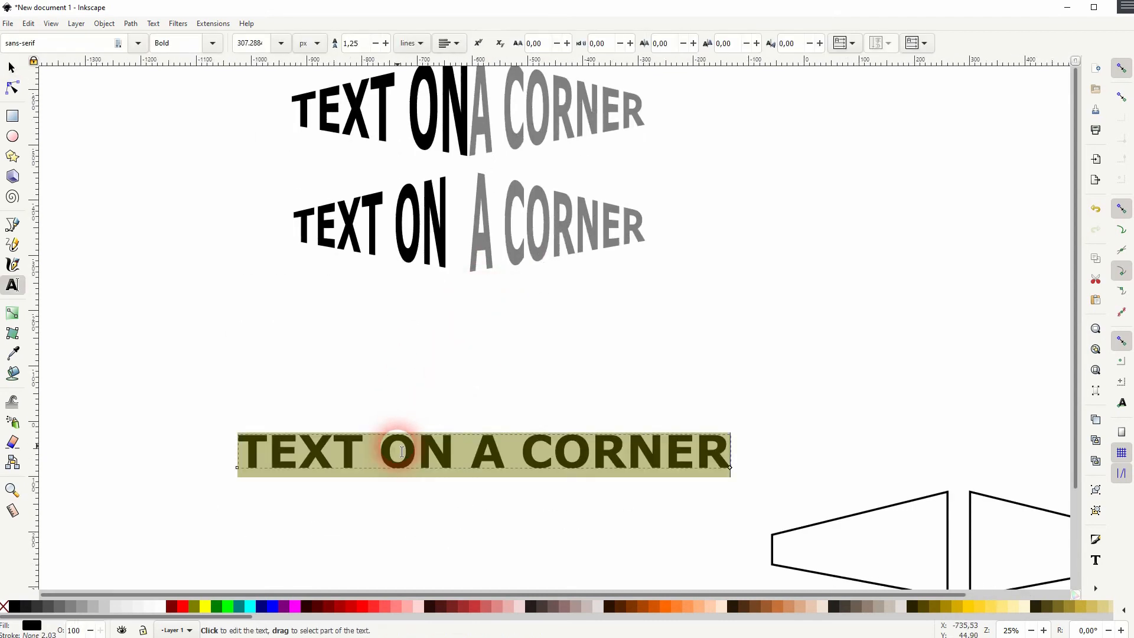
type("YOUTUBE")
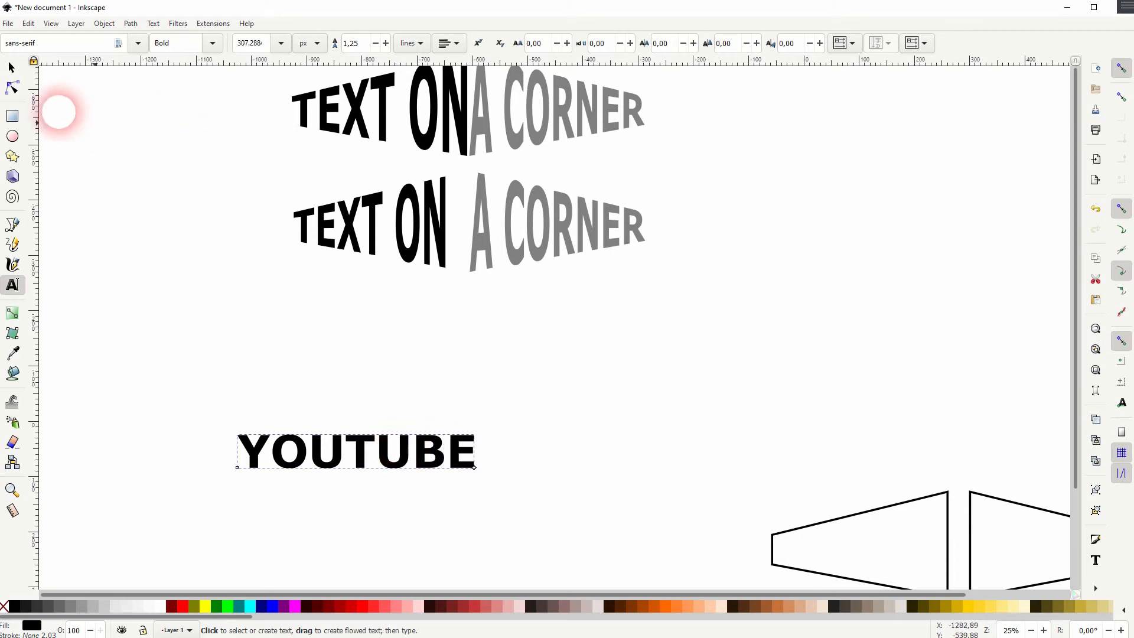
left_click(11, 69)
left_click_drag(476, 435, 720, 378)
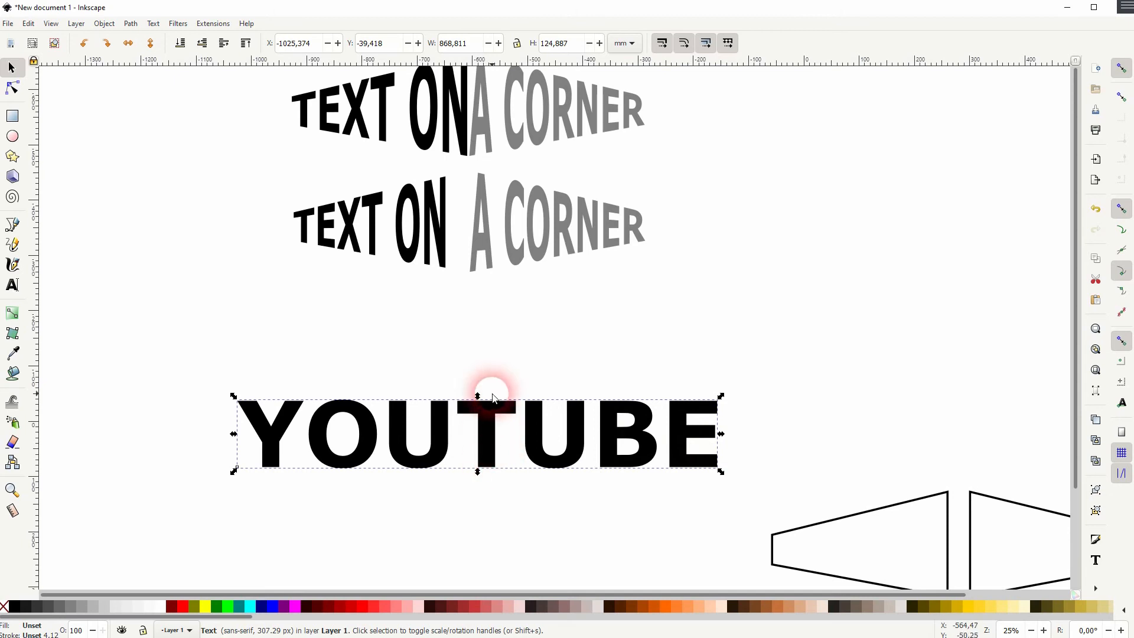
Move the remaining right trapezoid to X 258.17 mm, snapping its tall edge onto the left trapezoid's tall edge.
left_click_drag(967, 446, 811, 354)
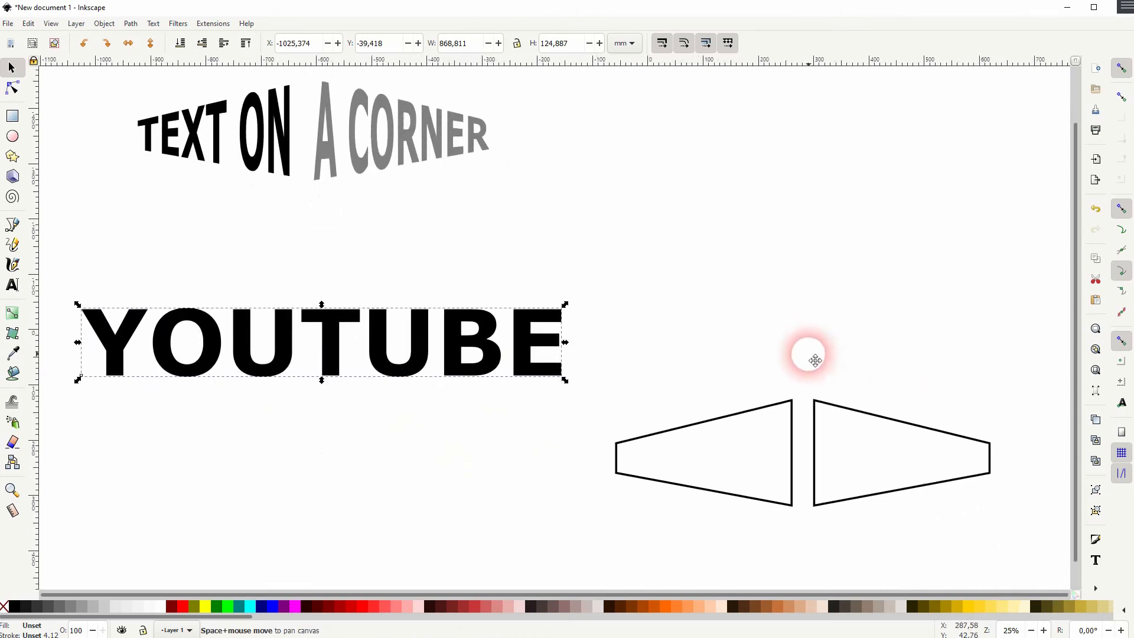
left_click(815, 433)
left_click_drag(817, 433, 798, 431)
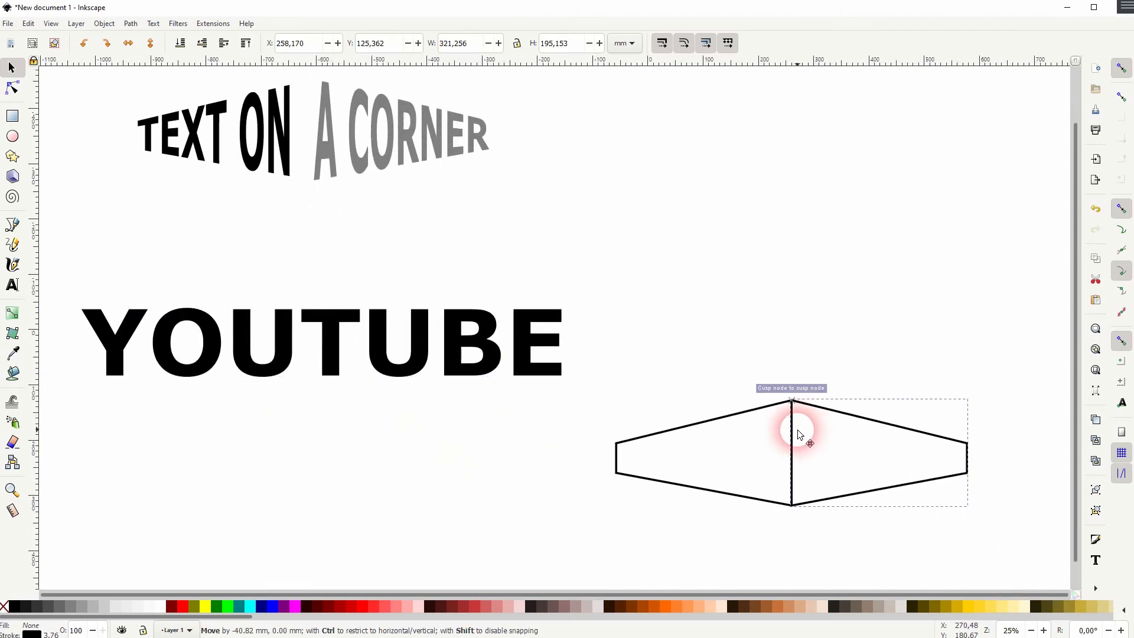
Convert the YOUTUBE text to paths and ungroup it into separate letters.
left_click(817, 319)
left_click_drag(183, 387, 282, 415)
left_click(294, 346)
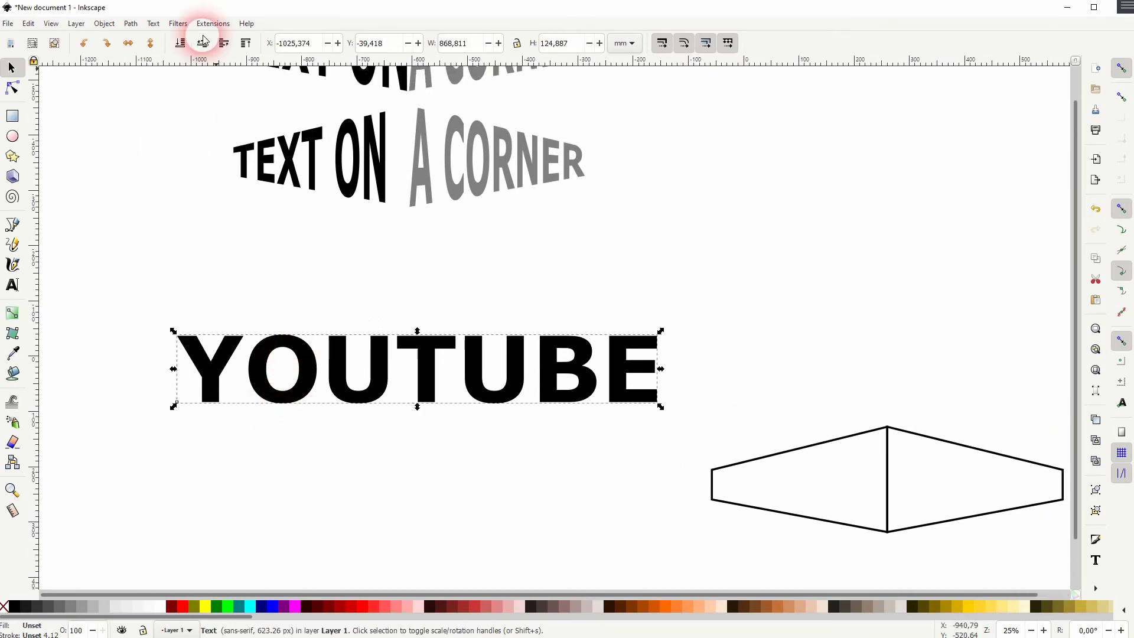
left_click(131, 24)
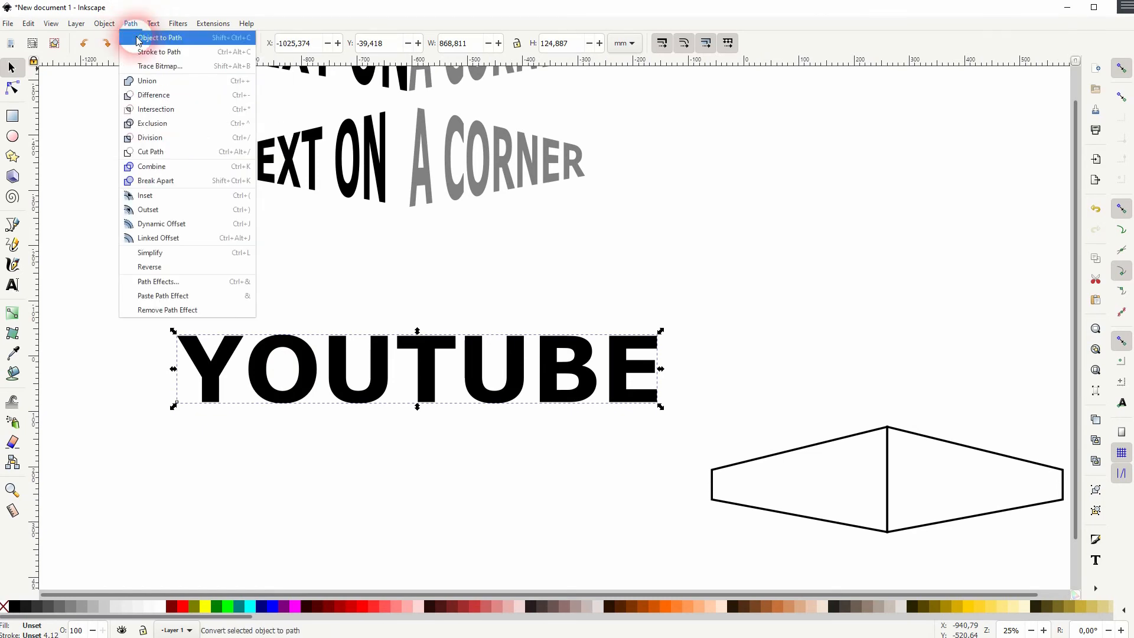
left_click(140, 38)
left_click(112, 25)
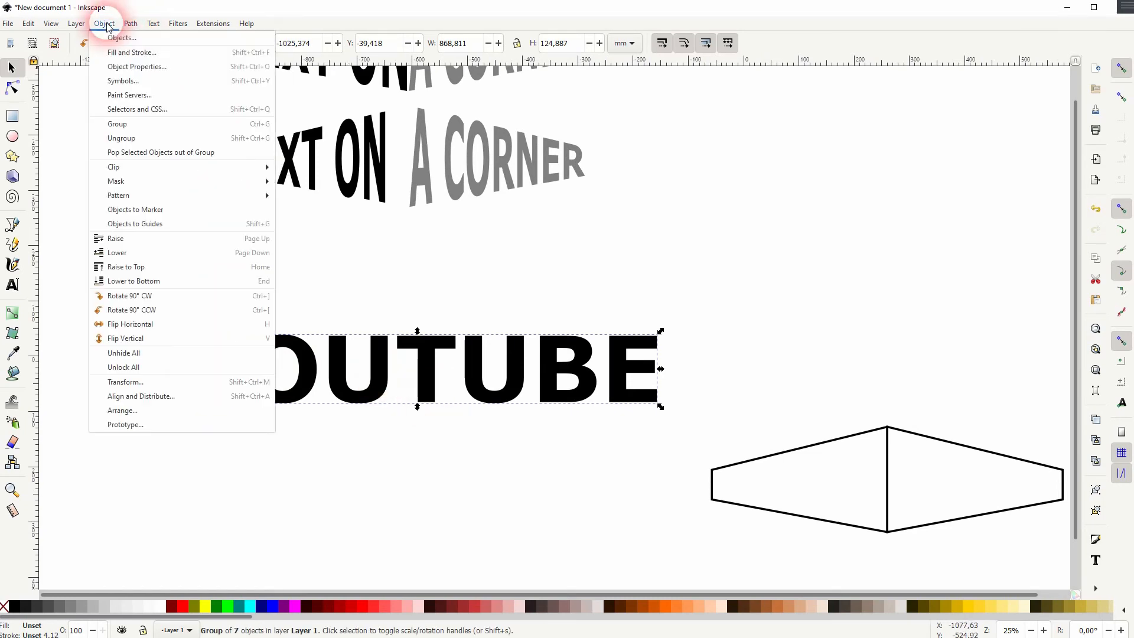
left_click(145, 135)
left_click(424, 414)
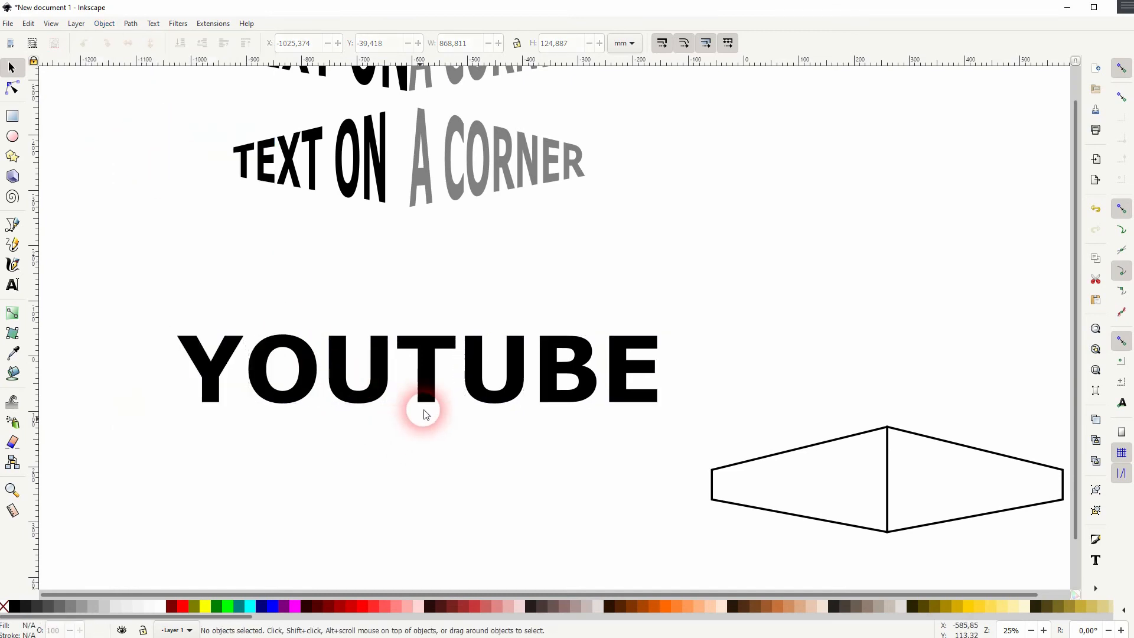
Draw a vertical line about 281 mm long through the middle of the T in YOUTUBE.
left_click(22, 251)
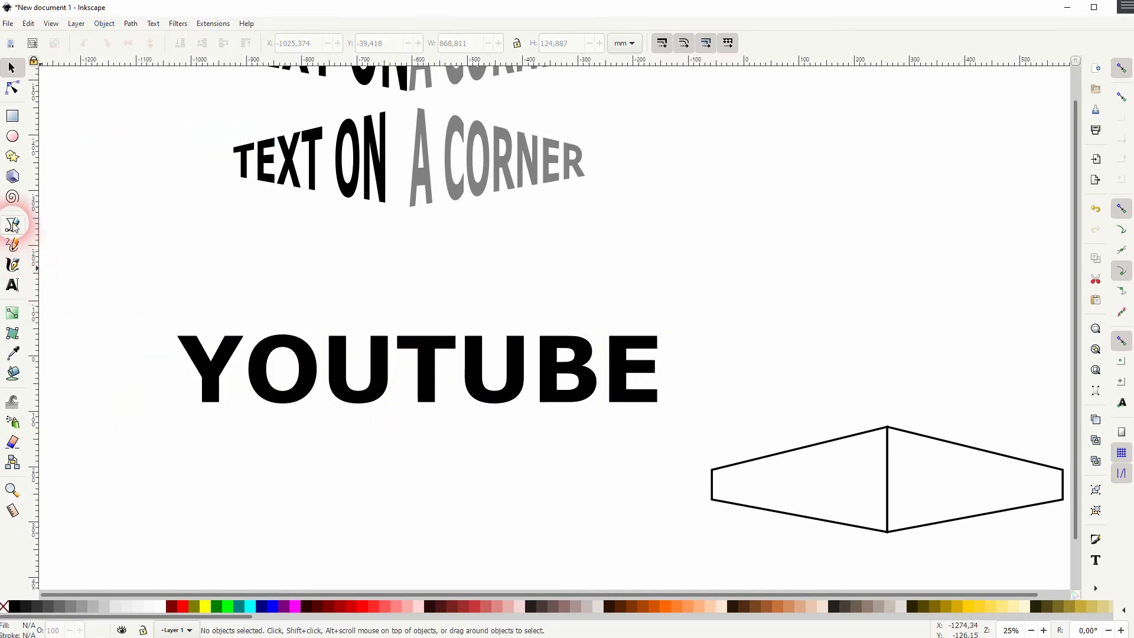
left_click(13, 224)
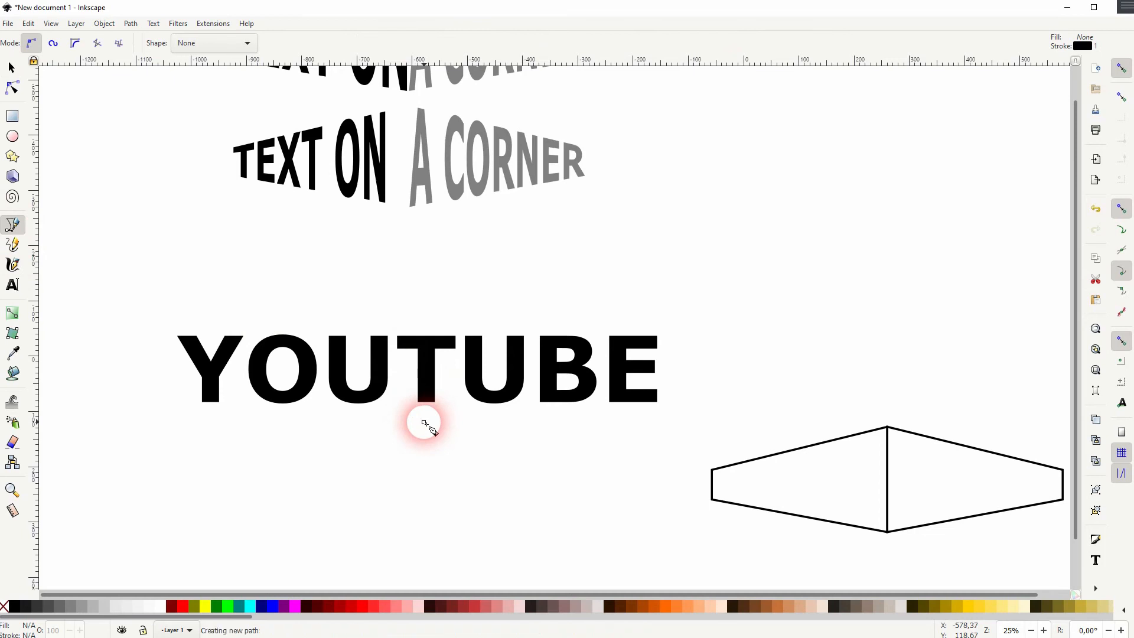
left_click(429, 269)
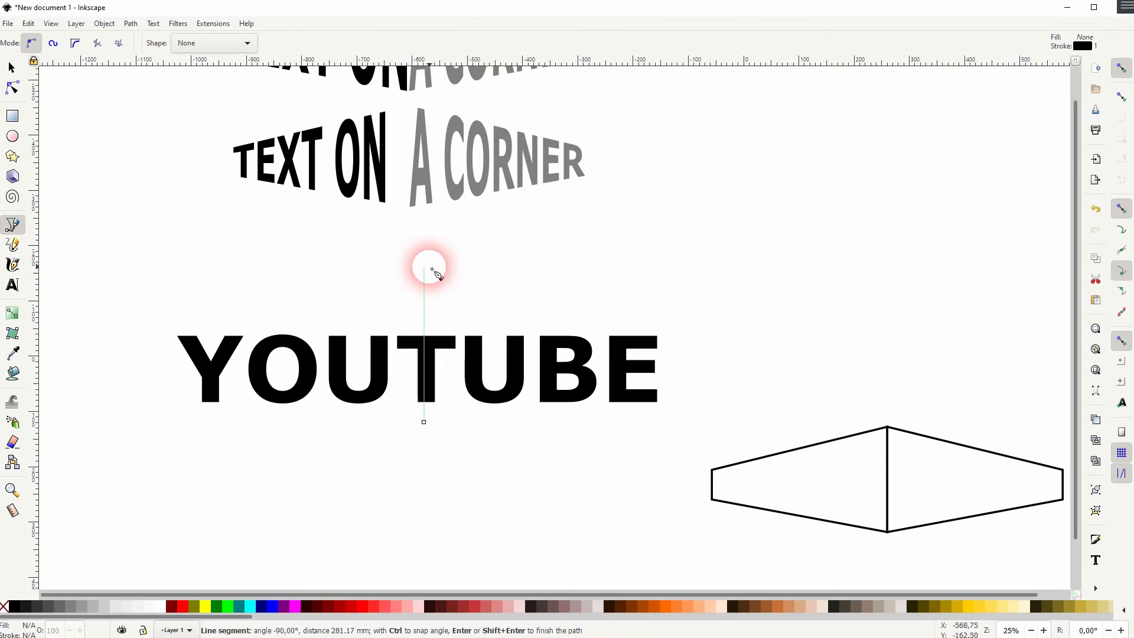
left_click(11, 67)
left_click(472, 470)
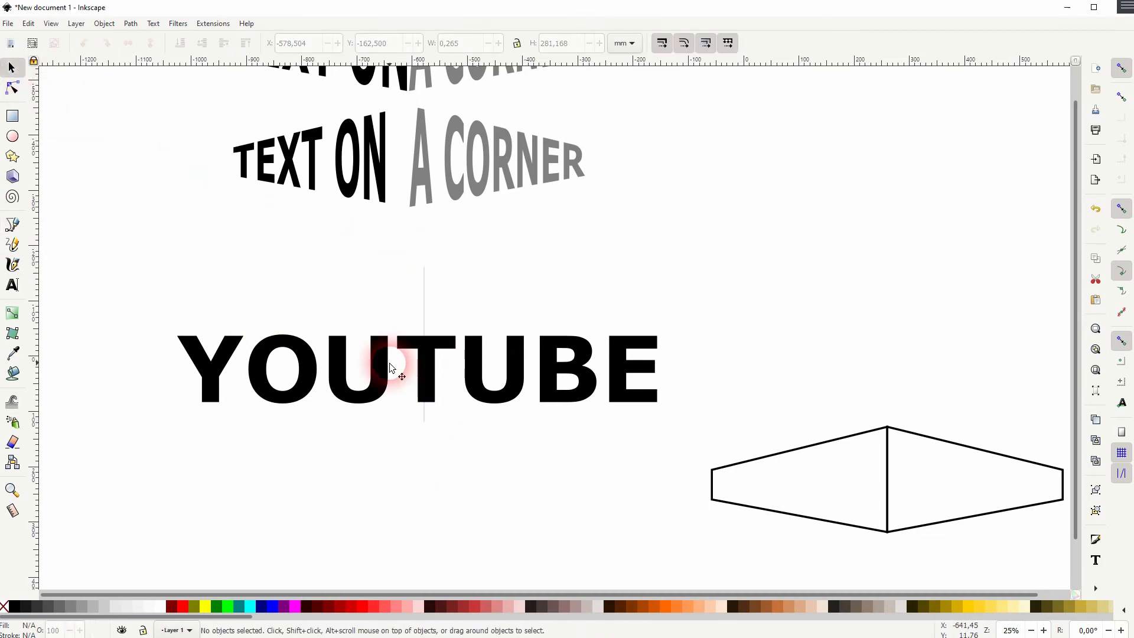
Split the T into two halves along the vertical line with the Division operation.
scroll(426, 361, "up", 3)
left_click(434, 366)
left_click_drag(431, 505, 427, 501)
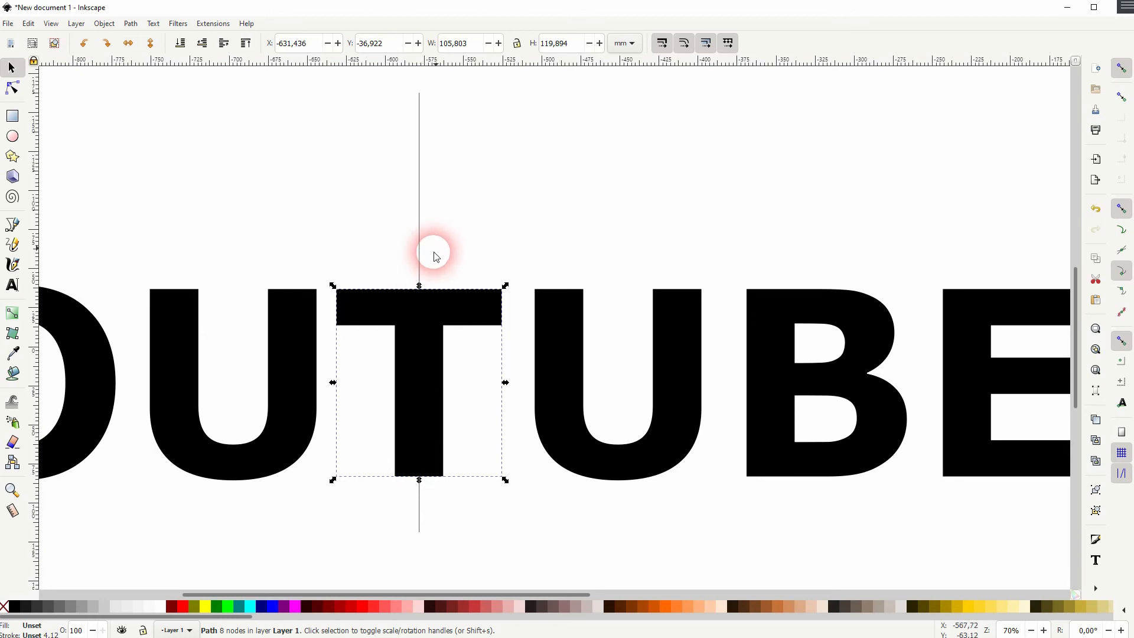
left_click(420, 195, "shift")
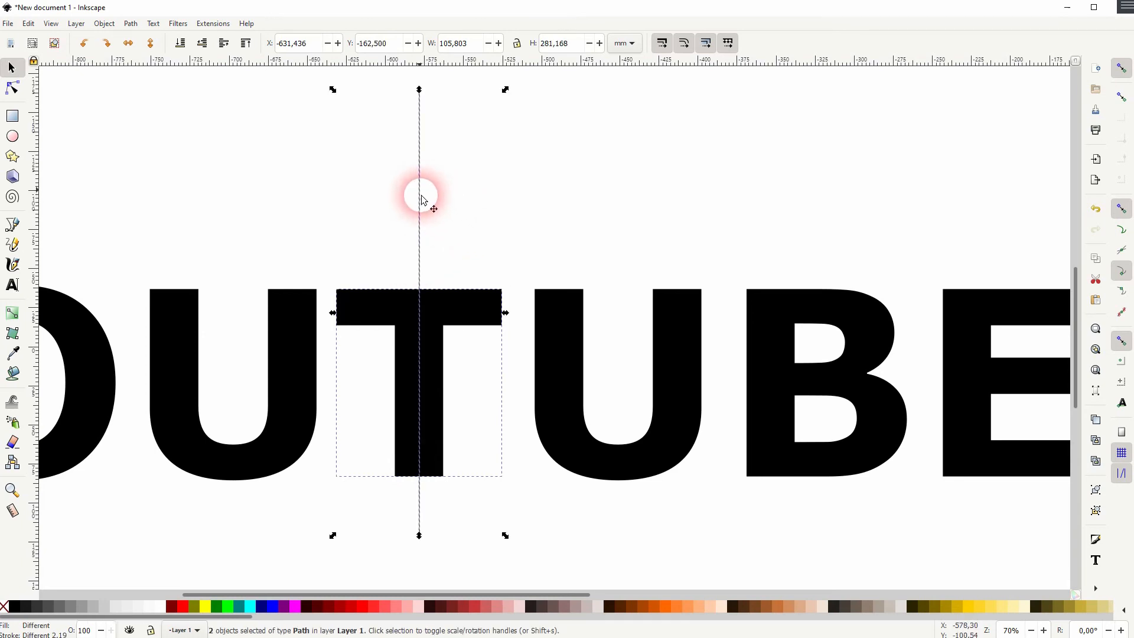
left_click(130, 24)
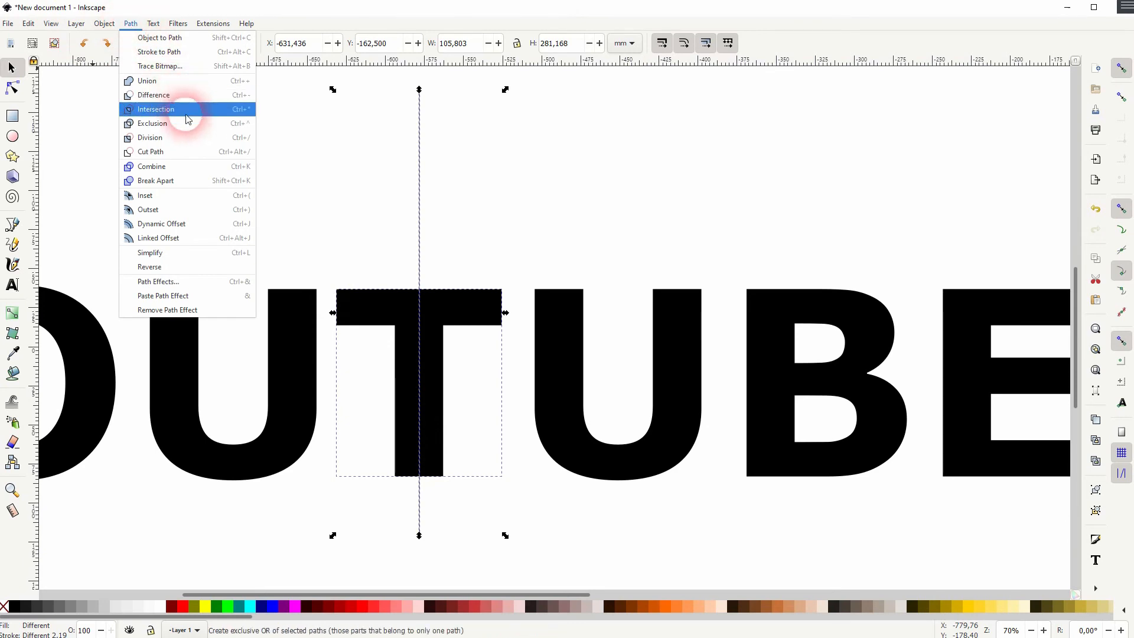
left_click(177, 137)
left_click(504, 287)
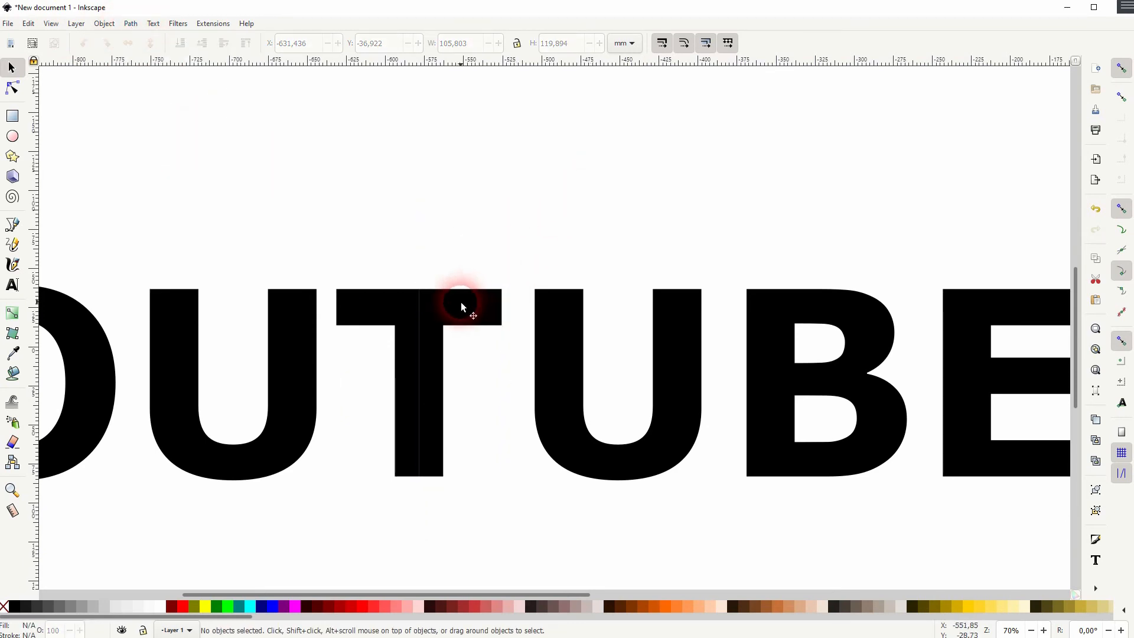
Pull the T's right half away from the word to check the split, and undo the move.
left_click_drag(461, 307, 655, 149)
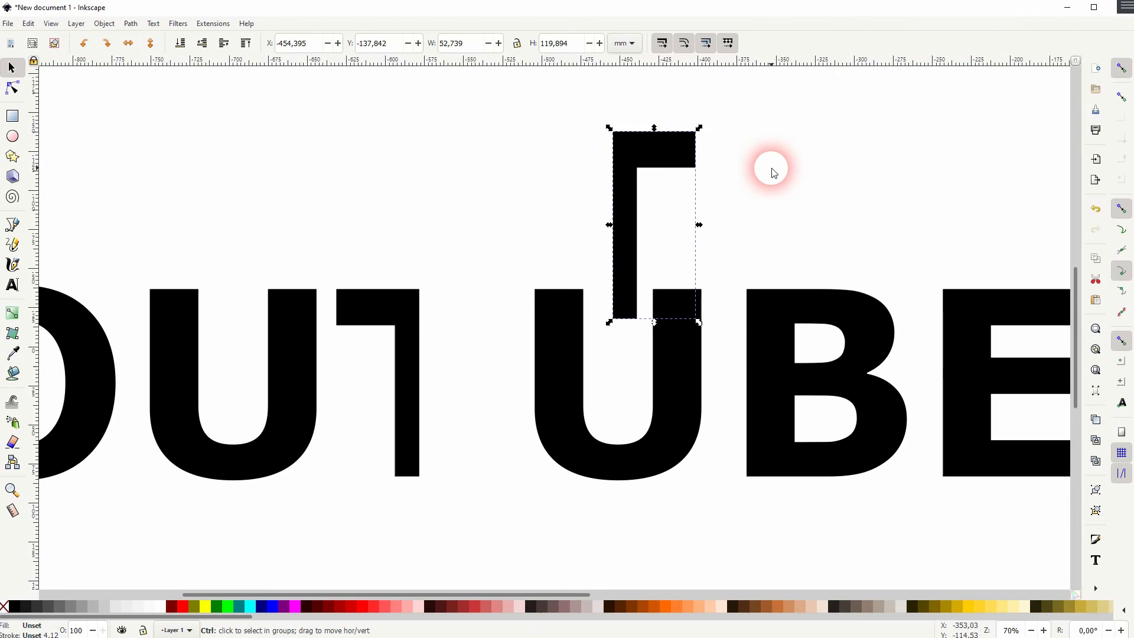
key("ctrl+z")
scroll(531, 304, "down", 2, "ctrl")
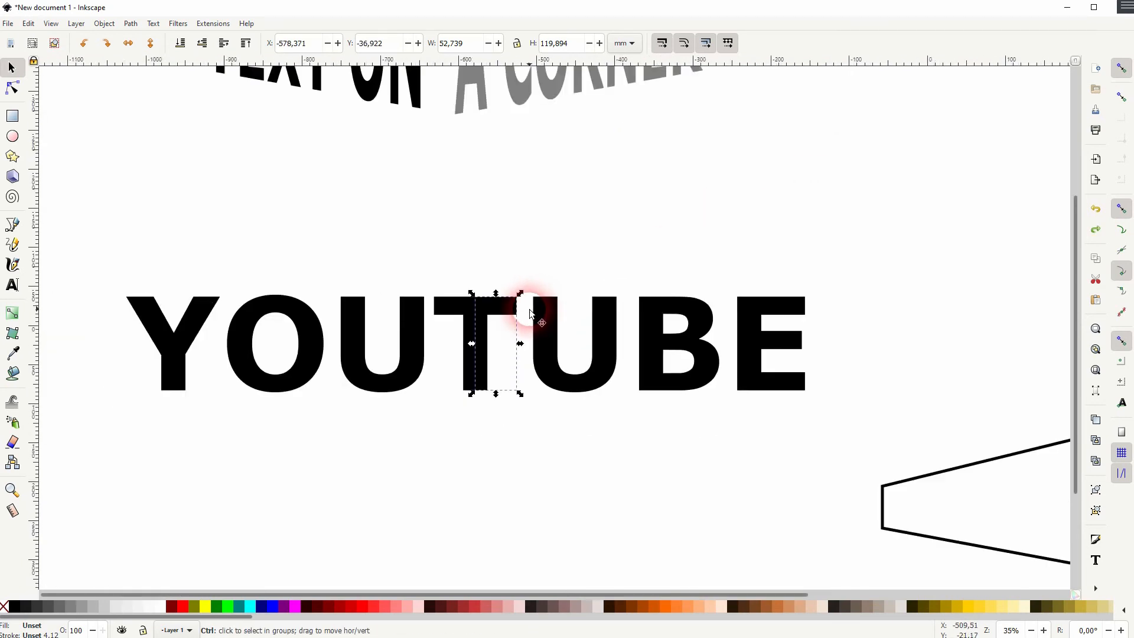
left_click(487, 475)
Group the Y, O, U and the left half of the T.
left_click_drag(93, 443, 475, 214)
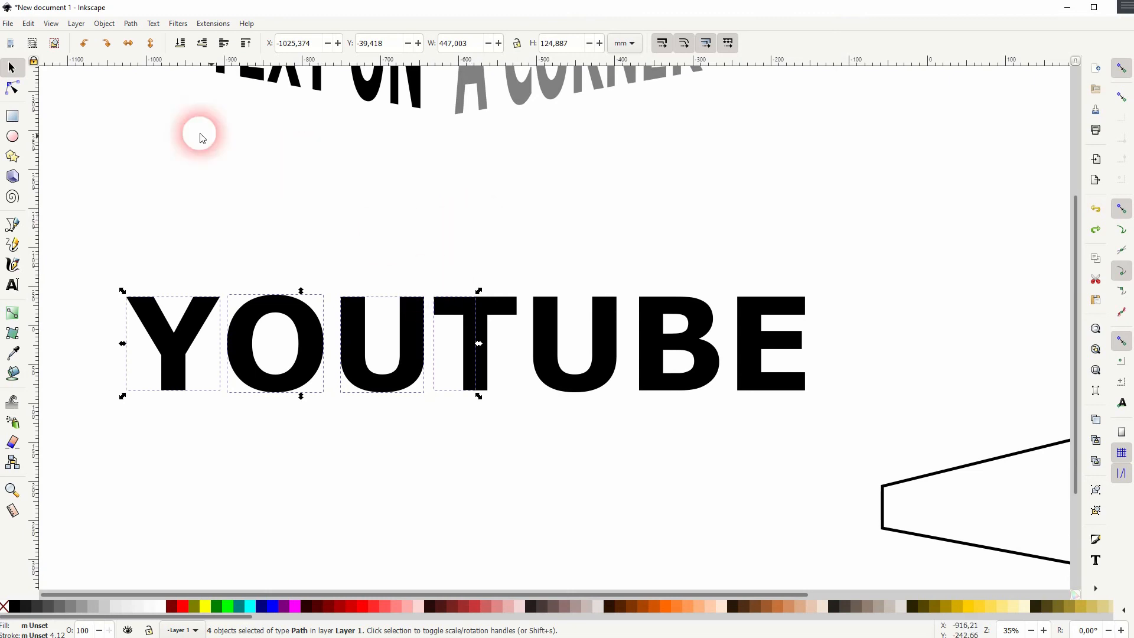
left_click(101, 24)
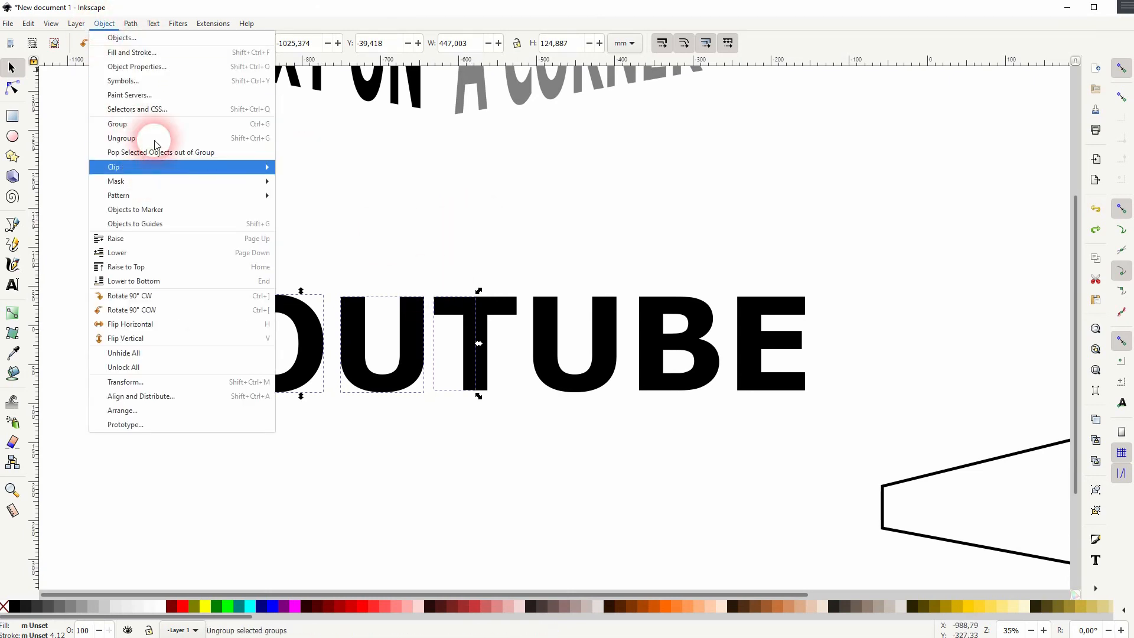
left_click(151, 123)
left_click(499, 457)
Group the right half of the T with the letters U, B and E.
scroll(478, 414, "down", 1)
left_click_drag(466, 392, 851, 210)
left_click(104, 24)
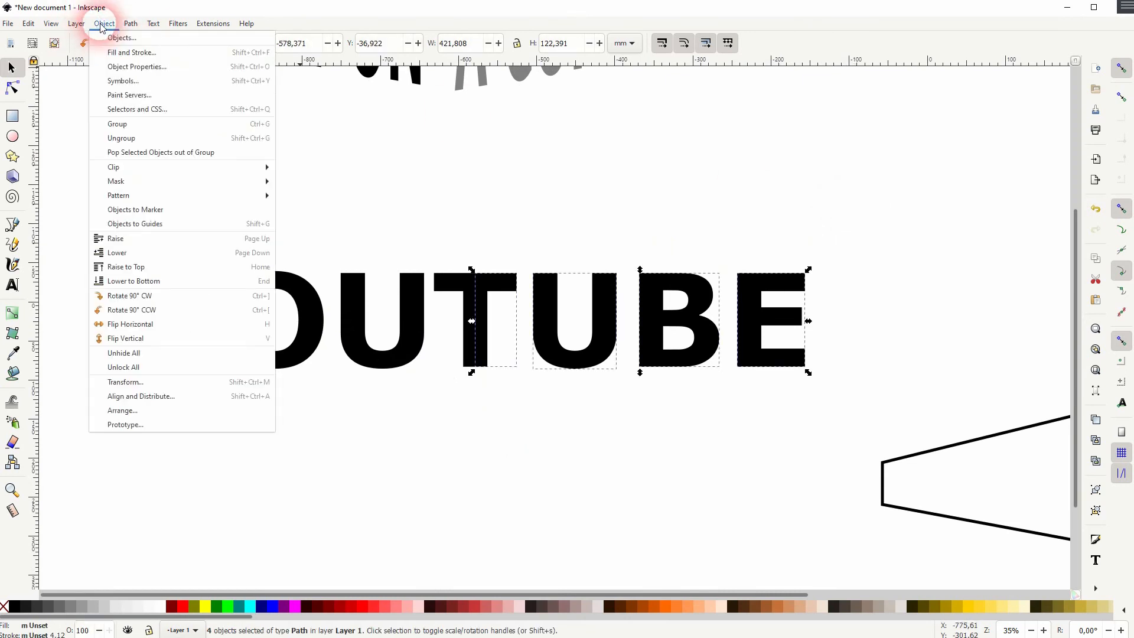
left_click(155, 125)
scroll(511, 323, "down", 1)
left_click_drag(643, 373, 472, 356)
left_click(472, 378)
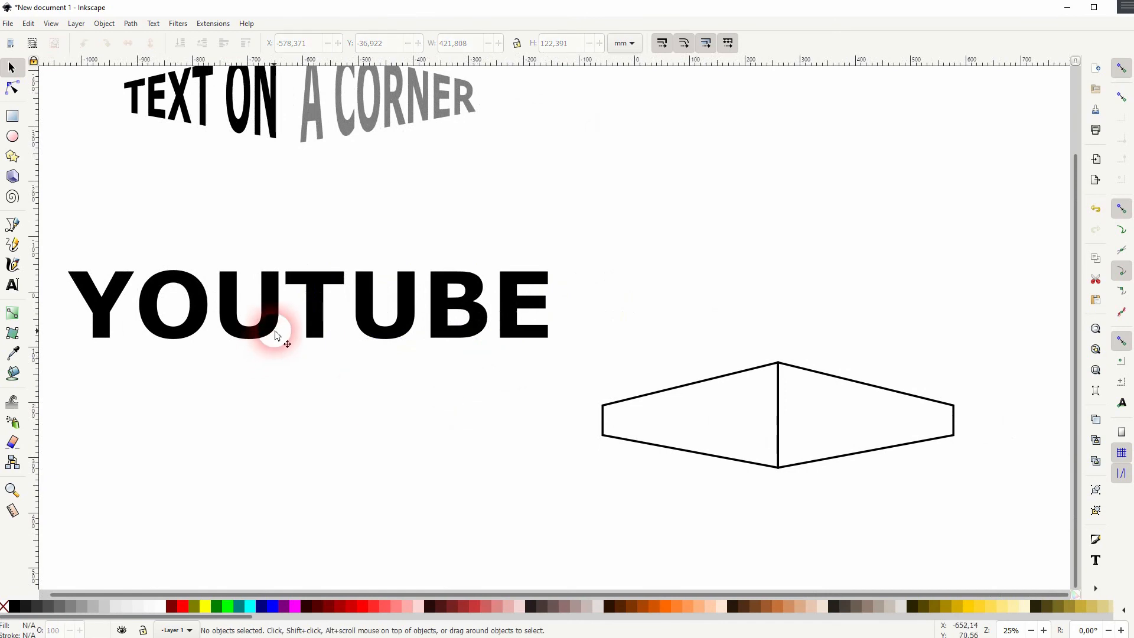
Warp the group with YOU and the left half of the T into the left trapezoid using the Envelope extension.
scroll(488, 372, "down", 1)
left_click(283, 295)
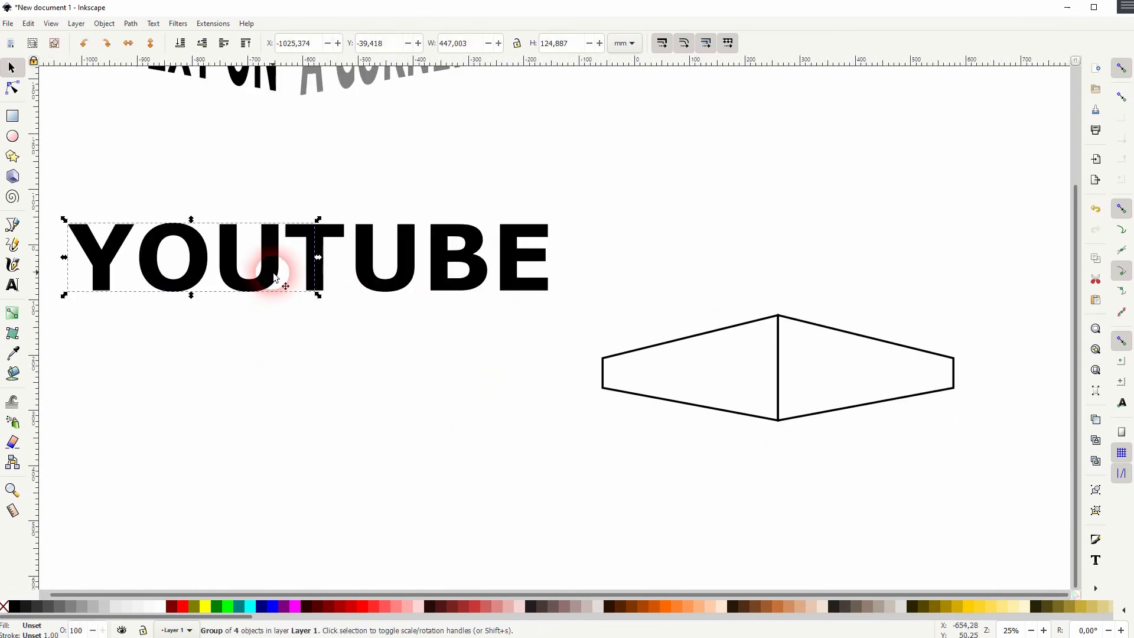
left_click(671, 344, "shift")
left_click(213, 23)
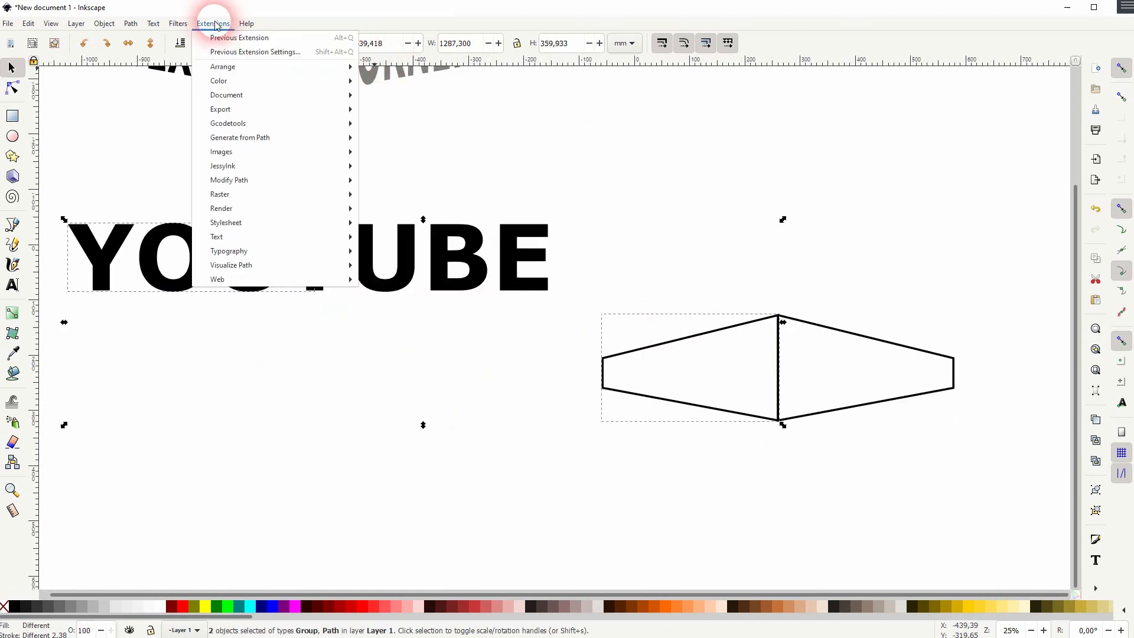
mouse_move(300, 181)
left_click(443, 234)
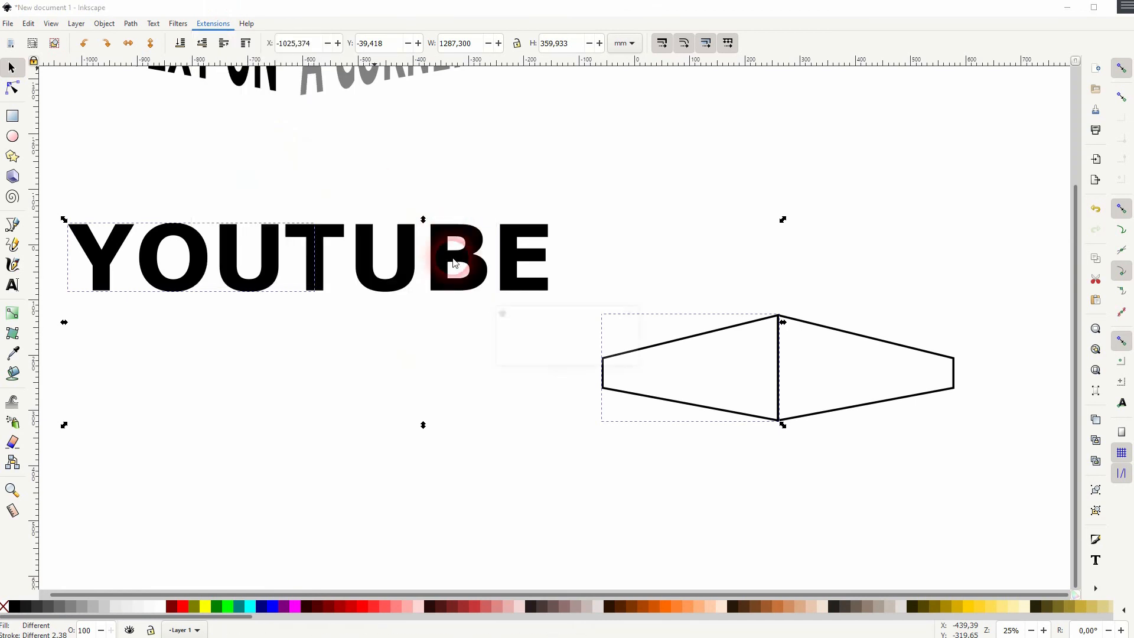
left_click(498, 443)
Warp the half-T and UBE group into the right trapezoid with the Envelope extension and fill the selection with 50% gray.
left_click(439, 244)
left_click(867, 338, "shift")
left_click(211, 24)
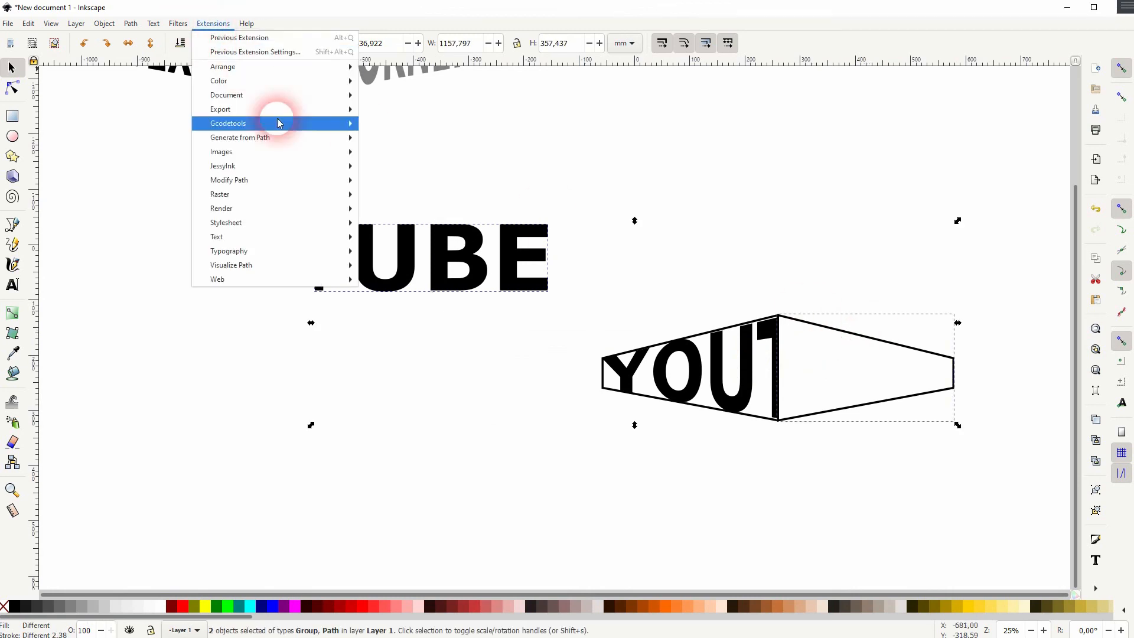
mouse_move(309, 181)
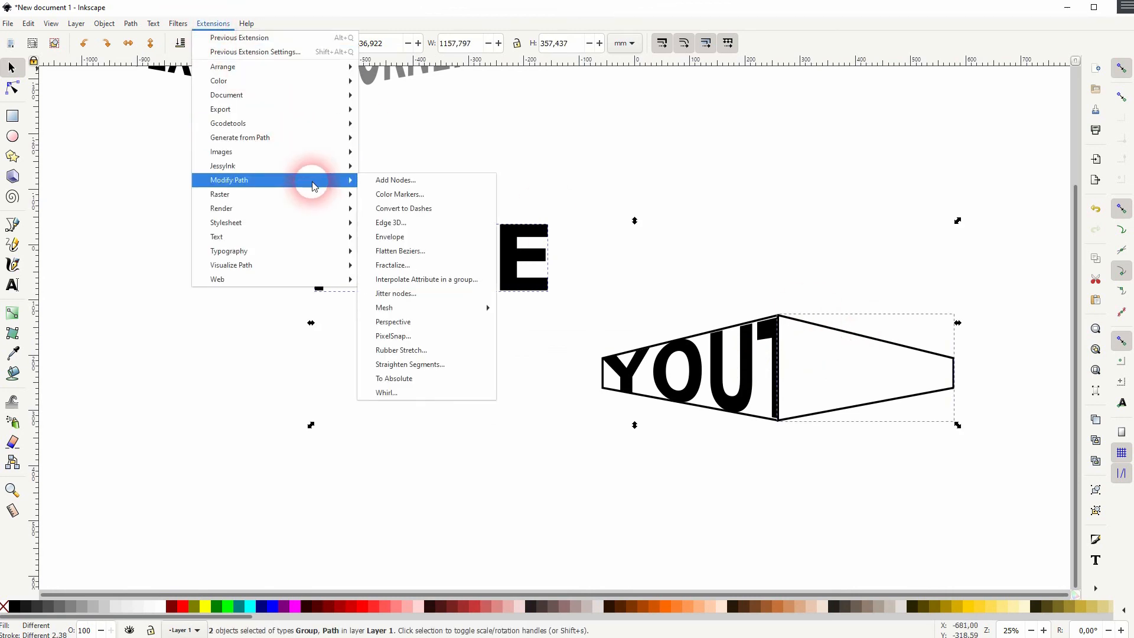
left_click(432, 237)
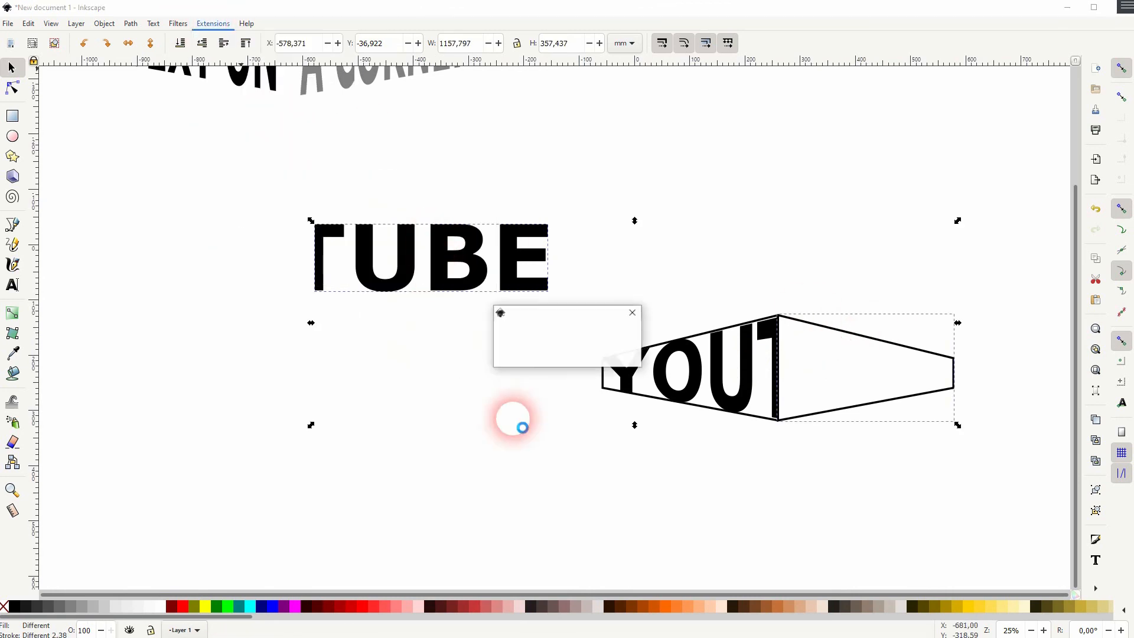
left_click(72, 609)
left_click(886, 482)
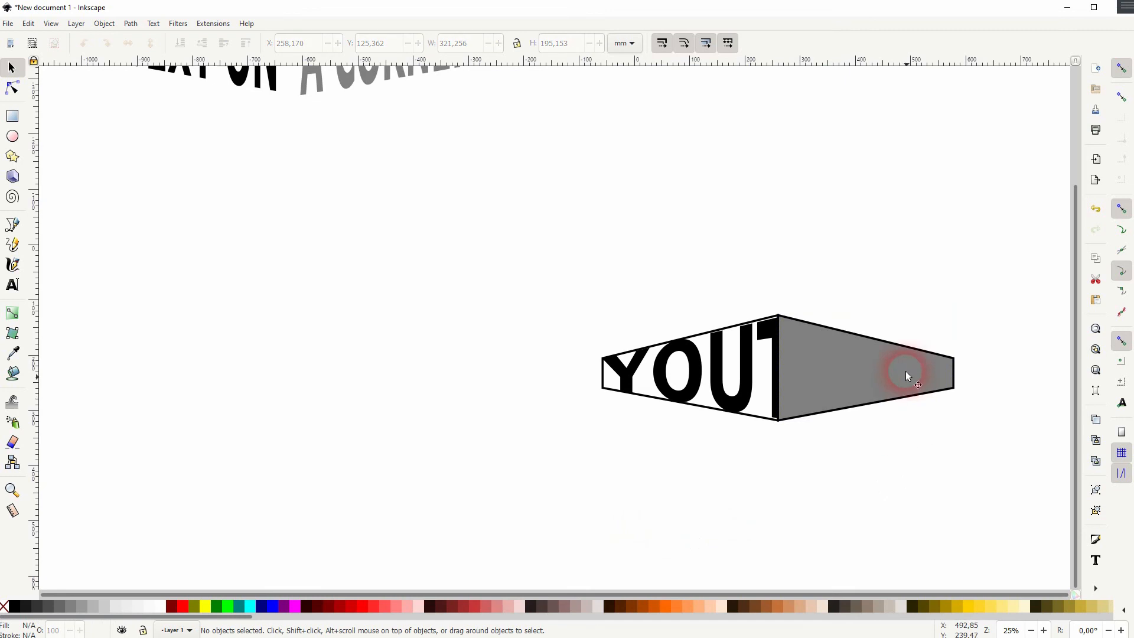
Delete the right and left trapezoids, keeping only the warped YOUTUBE letters.
left_click(893, 349)
key("Delete")
left_click(701, 332)
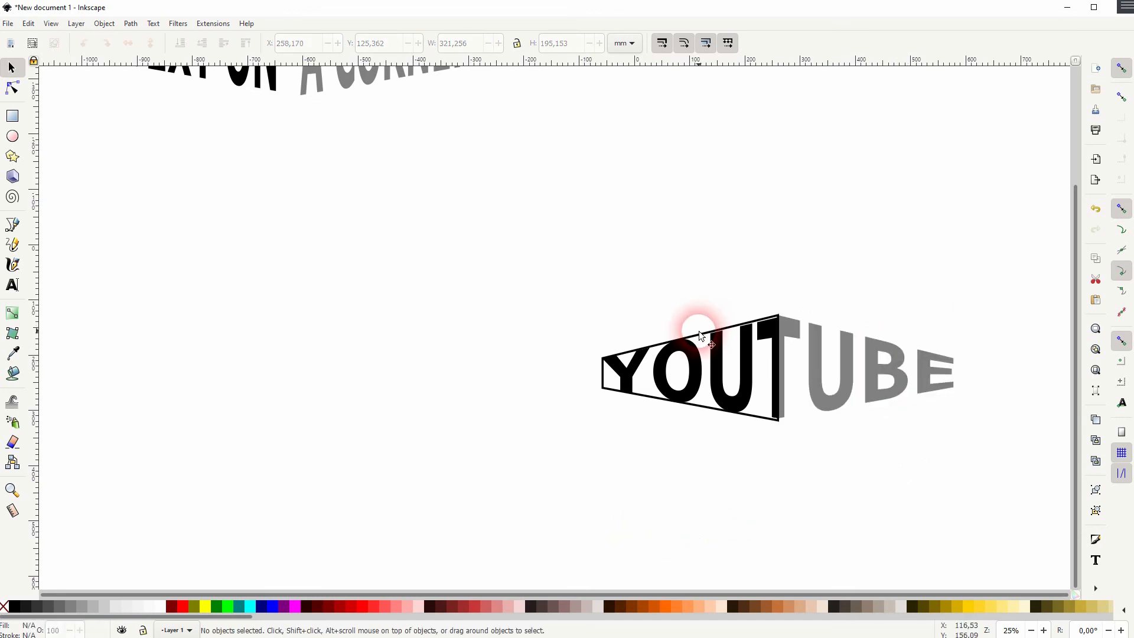
key("Delete")
Move both warped YOUTUBE halves together to about X -911.6, Y -227.2 mm, directly below the second corner text.
left_click_drag(501, 511, 1007, 253)
left_click_drag(781, 364, 306, 173)
key("space")
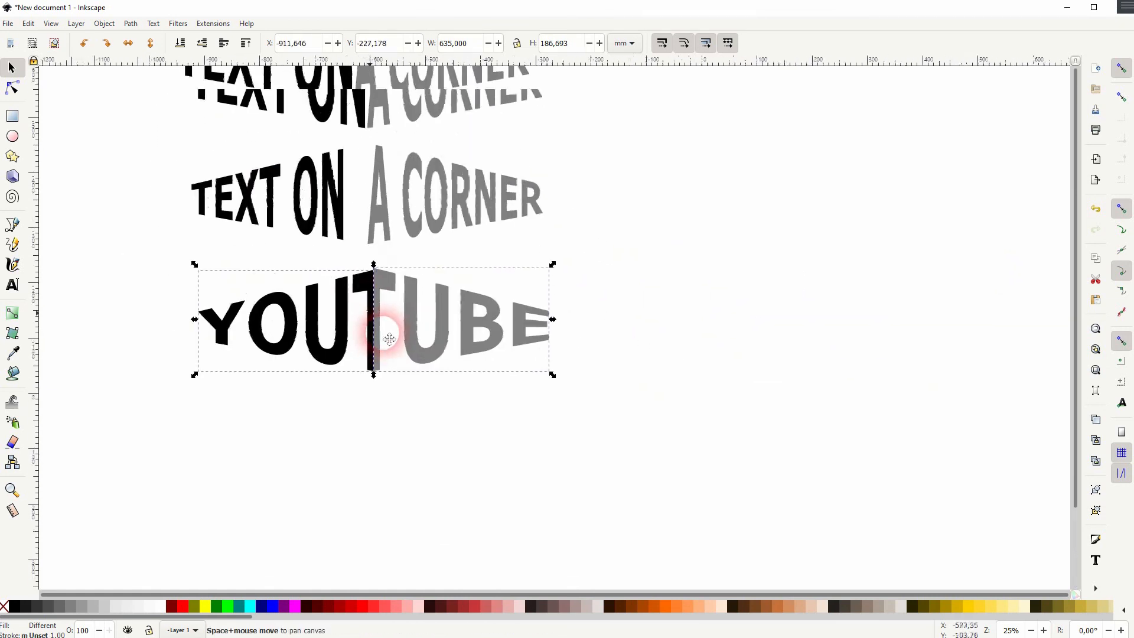
left_click_drag(389, 339, 424, 389)
left_click(729, 385)
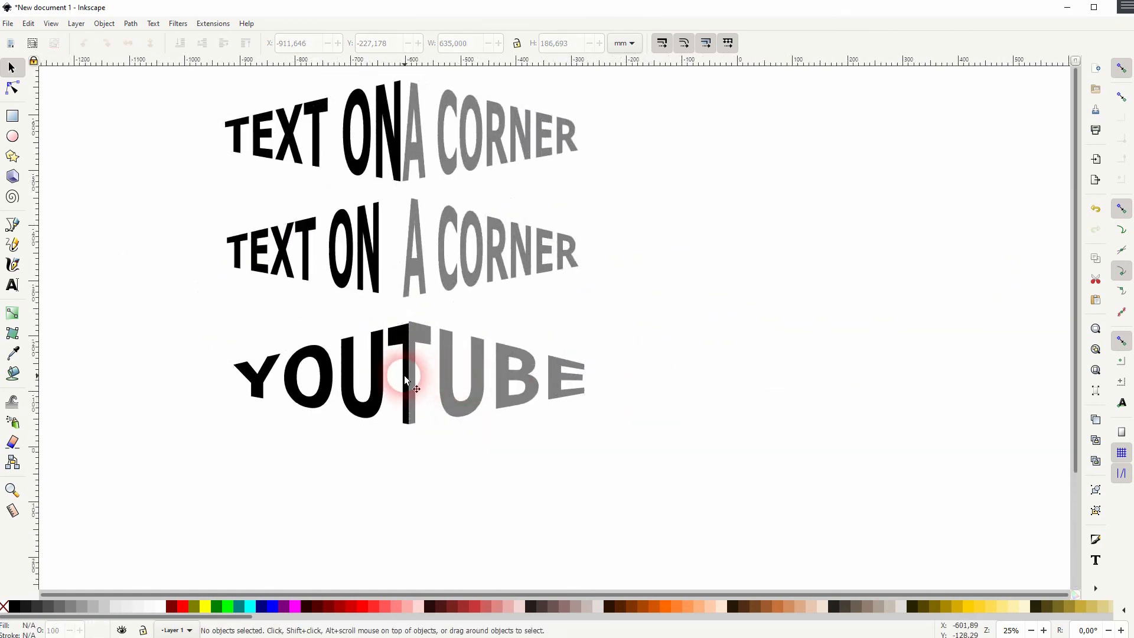
Shrink the gray half of YOUTUBE vertically to about 182.8 mm so its T meets the top of the black half.
scroll(405, 380, "up", 4)
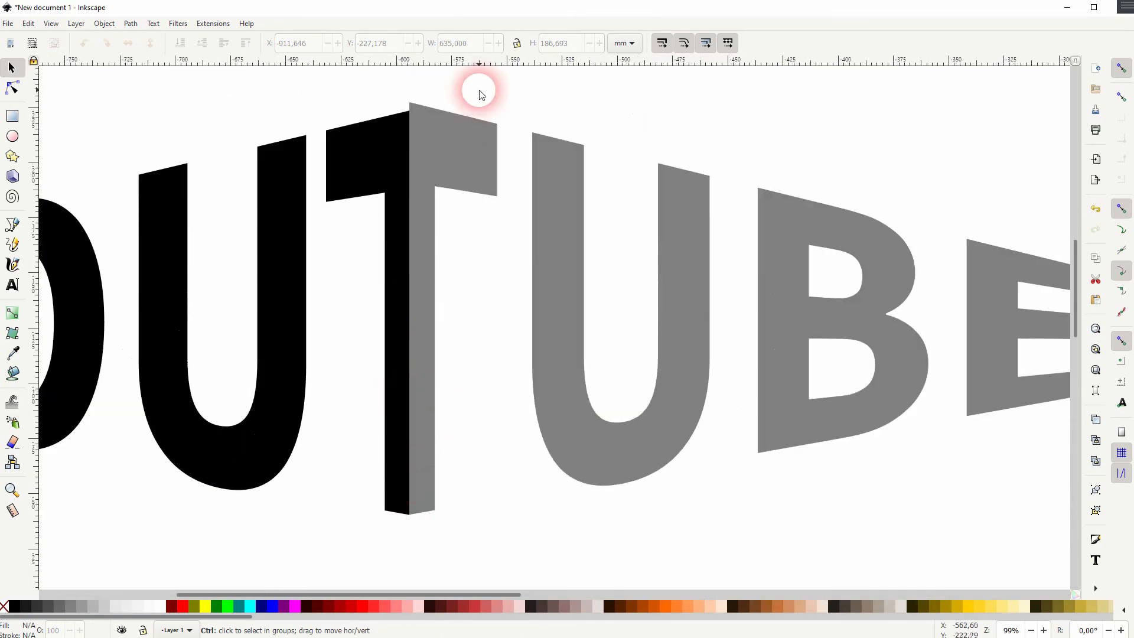
left_click(430, 120)
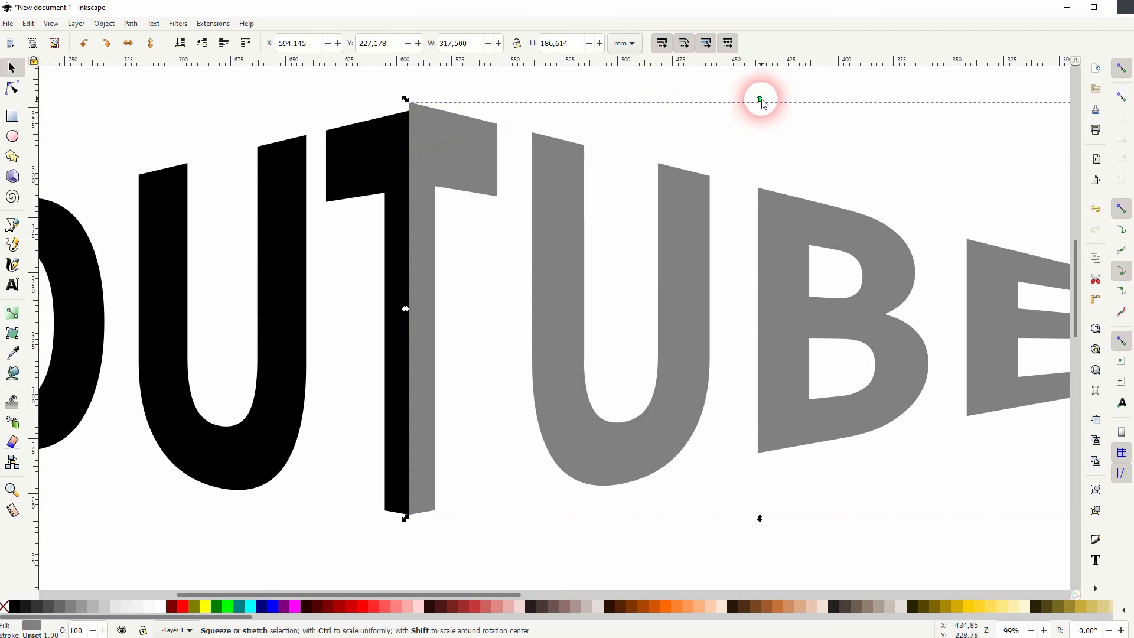
left_click_drag(761, 101, 760, 109)
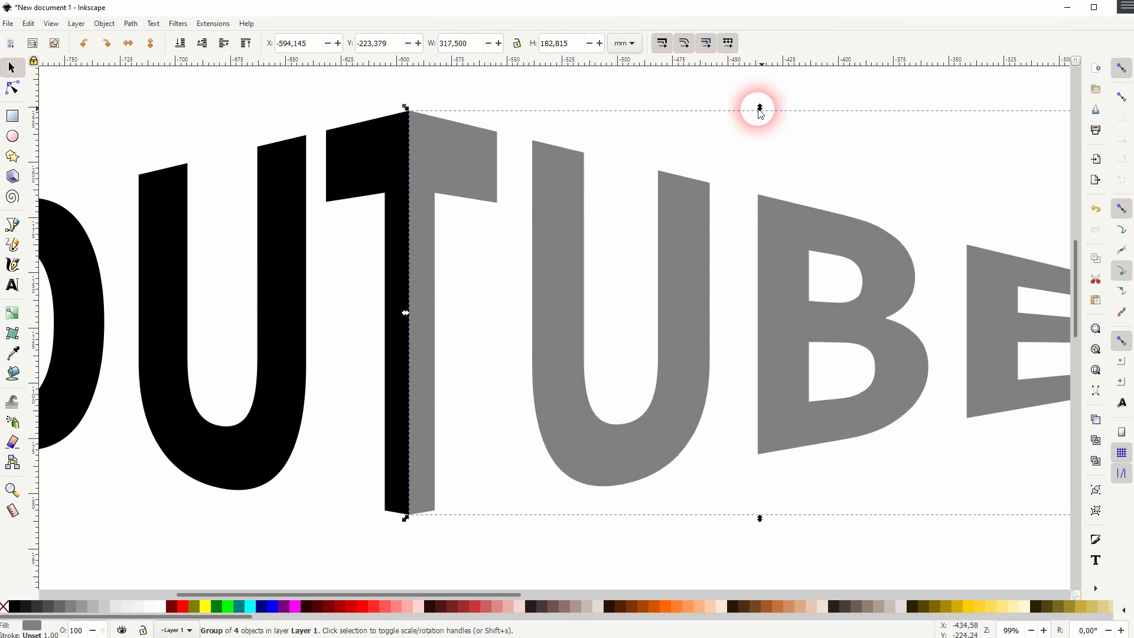
left_click(716, 98)
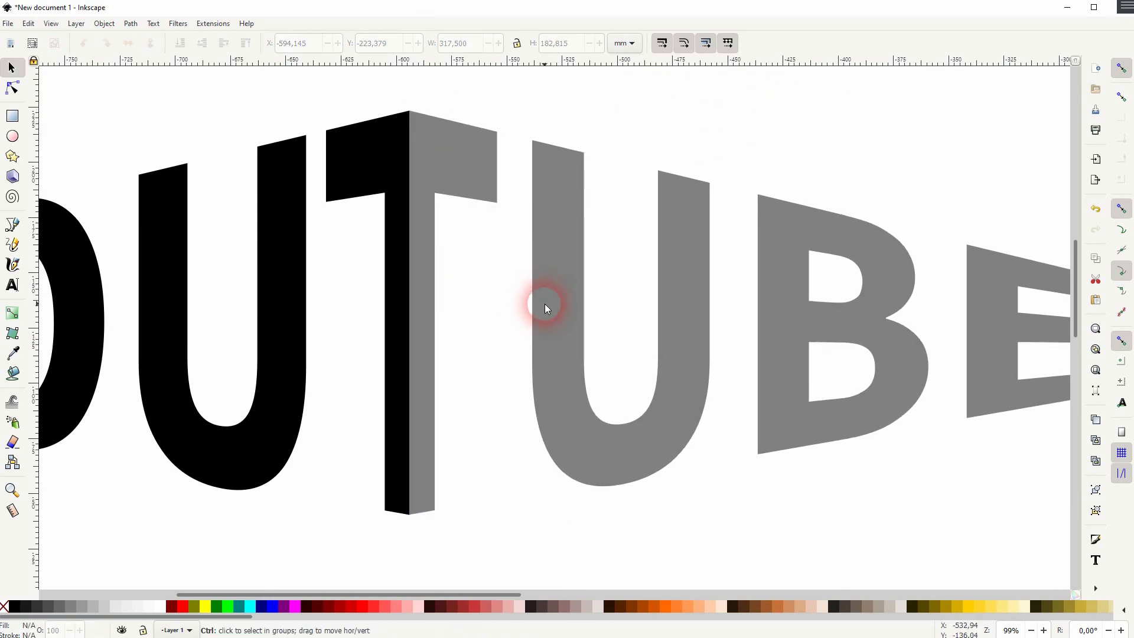
scroll(547, 311, "down", 2)
scroll(547, 311, "down", 2)
left_click_drag(527, 342, 503, 450)
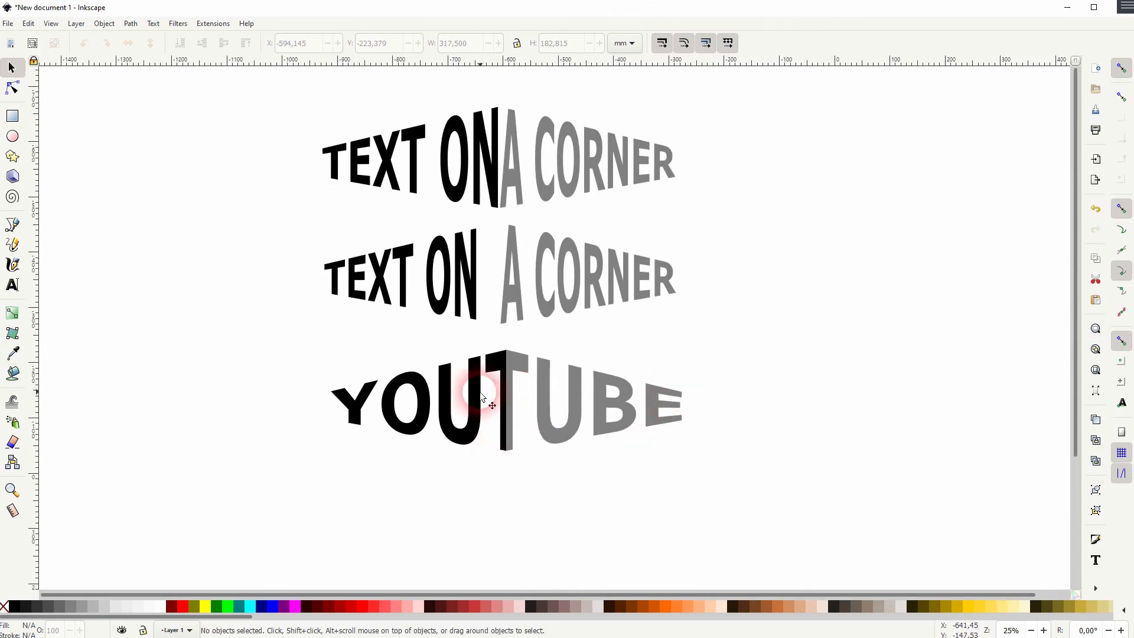